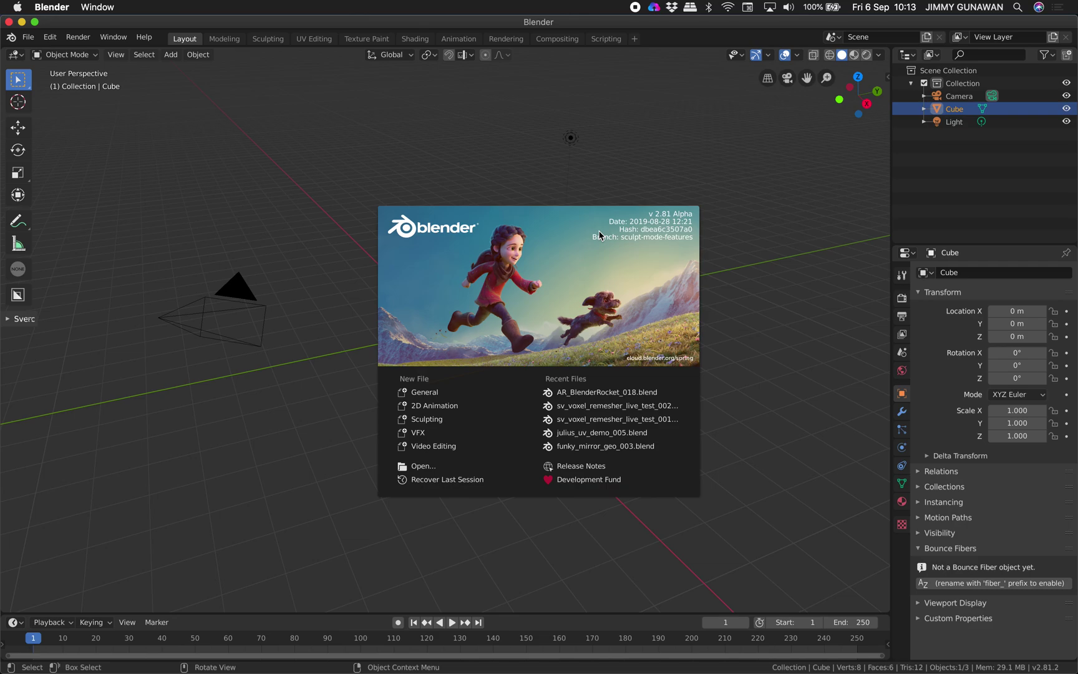
Step: Dismiss the splash screen and delete the default light and camera, leaving only the cube
left_click(538, 198)
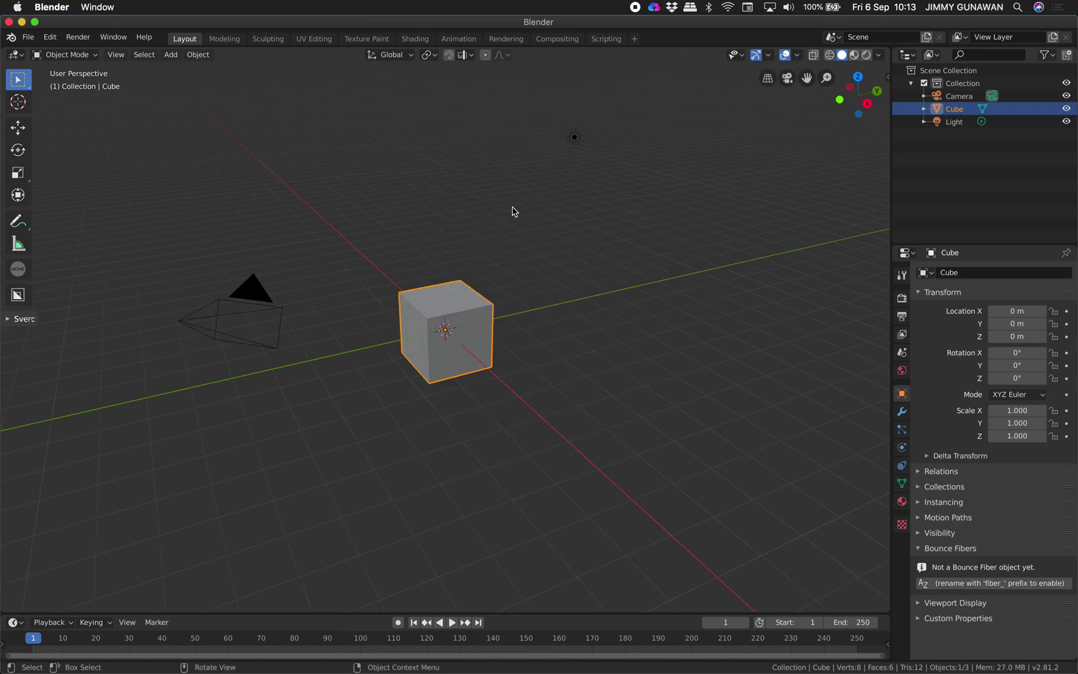
left_click(574, 138)
left_click(274, 304, "shift")
key("Delete")
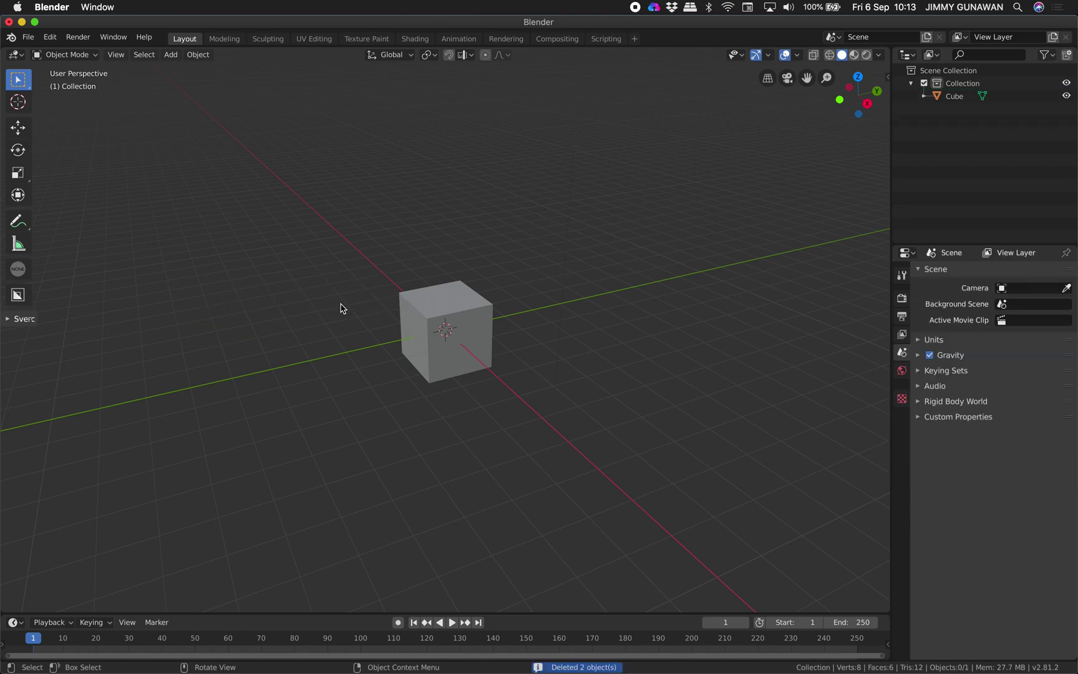
Step: Duplicate the cube three times, placing one copy behind it, one beside it and one raised above the others
scroll(405, 289, "up", 2)
middle_click_drag(354, 317, 527, 330)
left_click(405, 289)
key("shift+d")
left_click(578, 270)
key("shift+d")
left_click(409, 306)
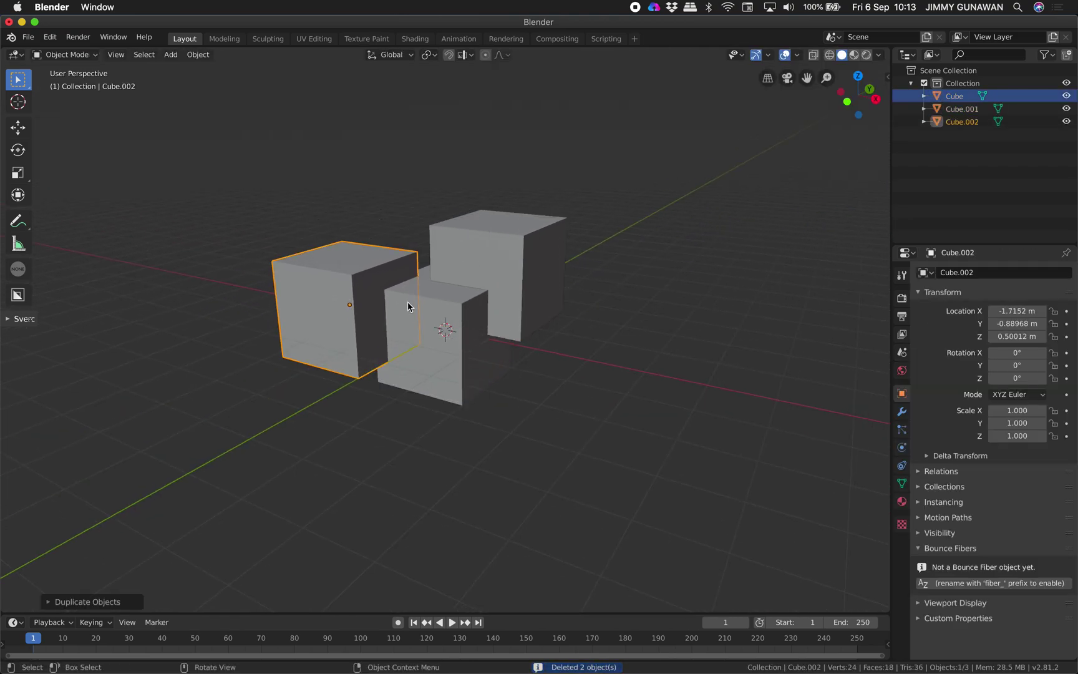
key("shift+d")
left_click(581, 203)
key("g")
left_click(601, 201)
middle_click_drag(600, 201, 517, 212)
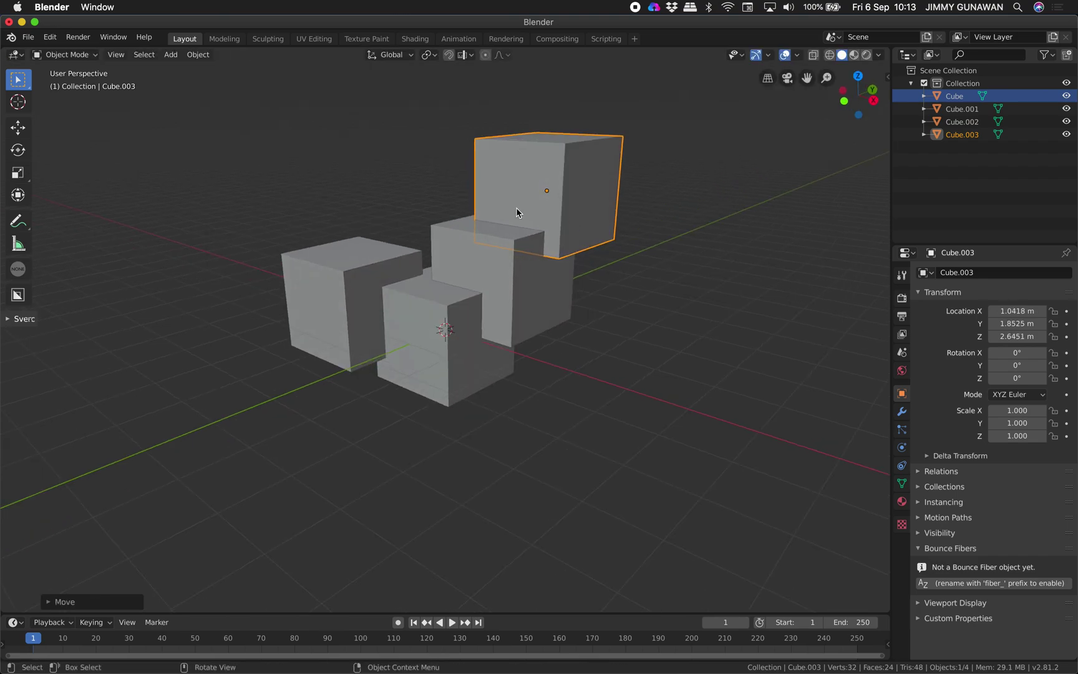
Step: Select all four cubes and join them into a single object
left_click(379, 271)
left_click(433, 313, "shift")
left_click(525, 281, "shift")
left_click(539, 213, "shift")
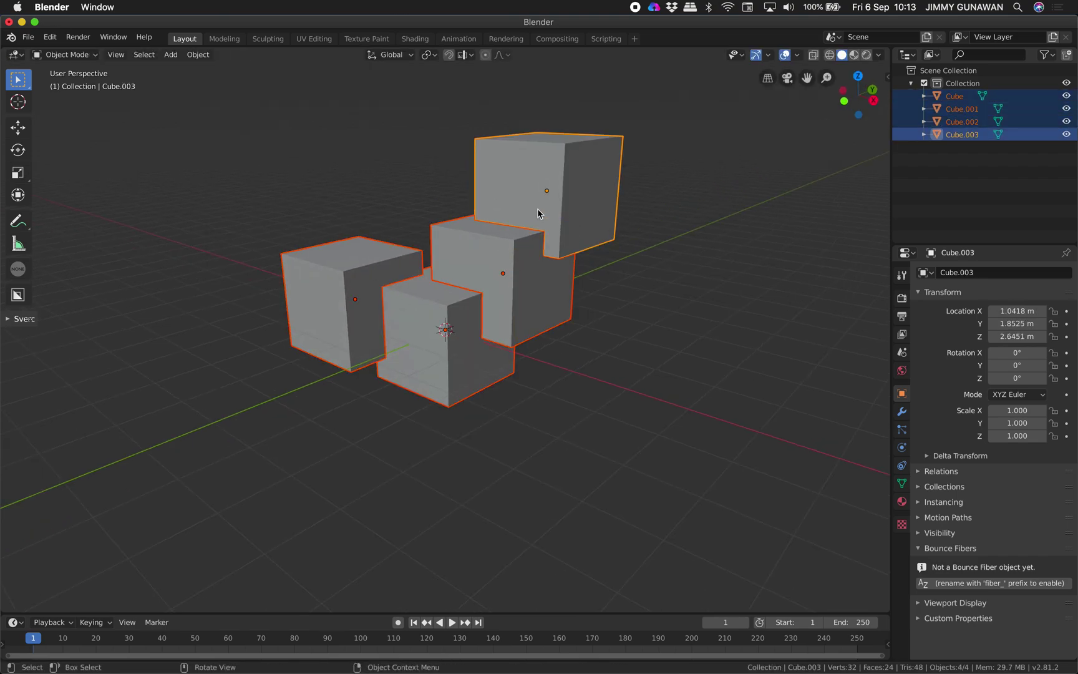
key("ctrl+j")
middle_click_drag(537, 208, 795, 370)
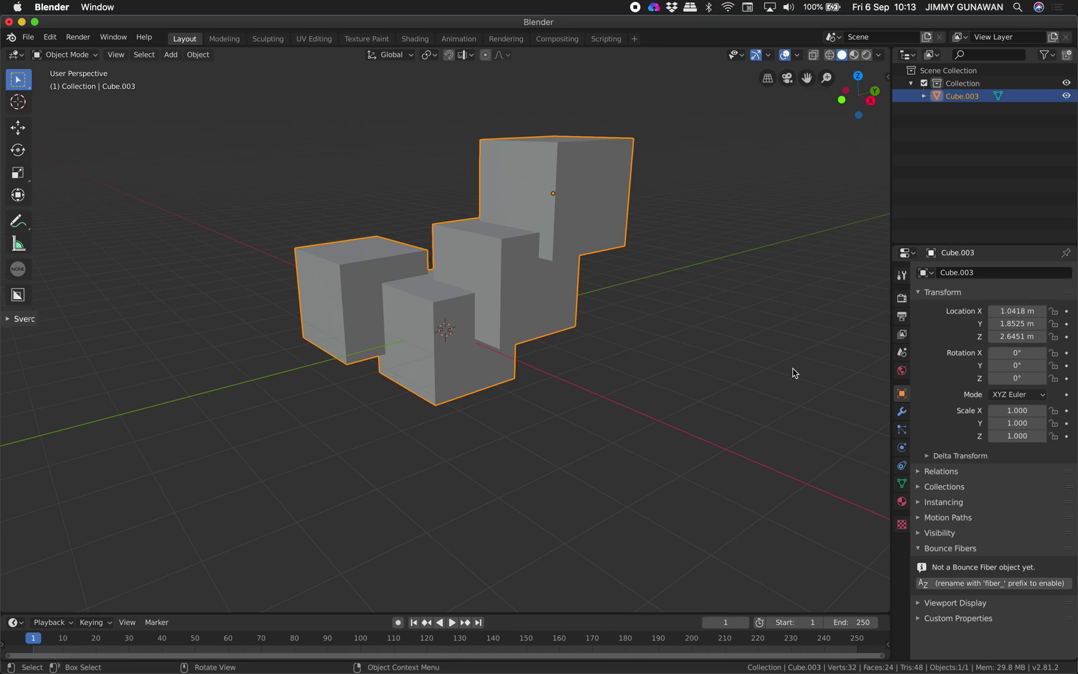
Step: Add a Subdivision Surface modifier followed by a Displace modifier to the joined cubes
left_click(902, 411)
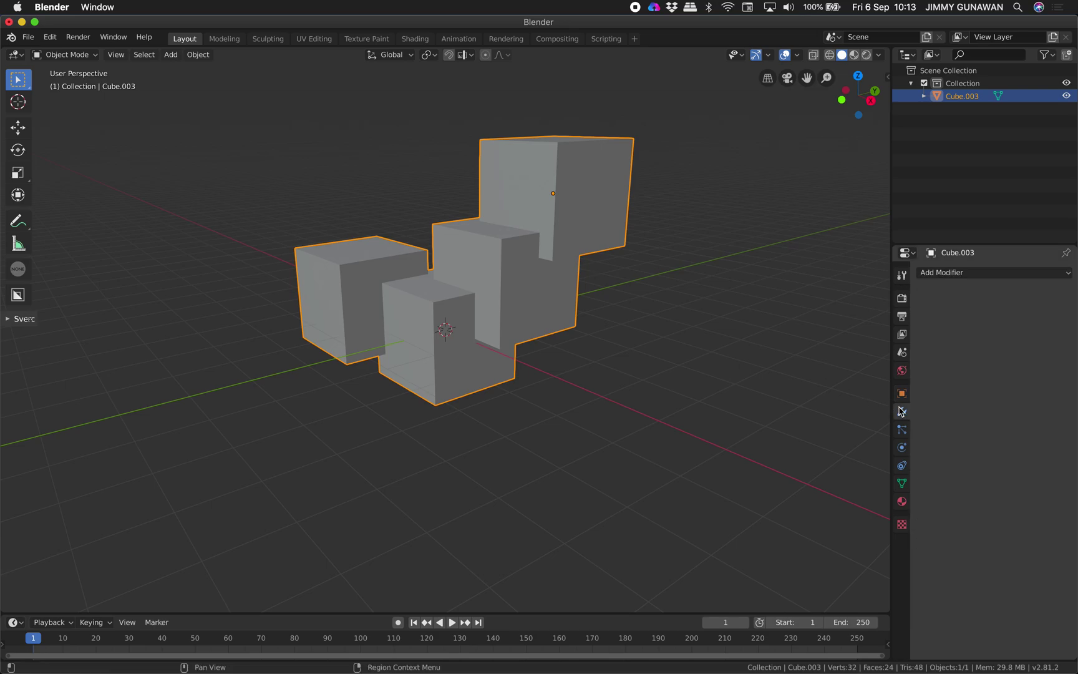
left_click(949, 273)
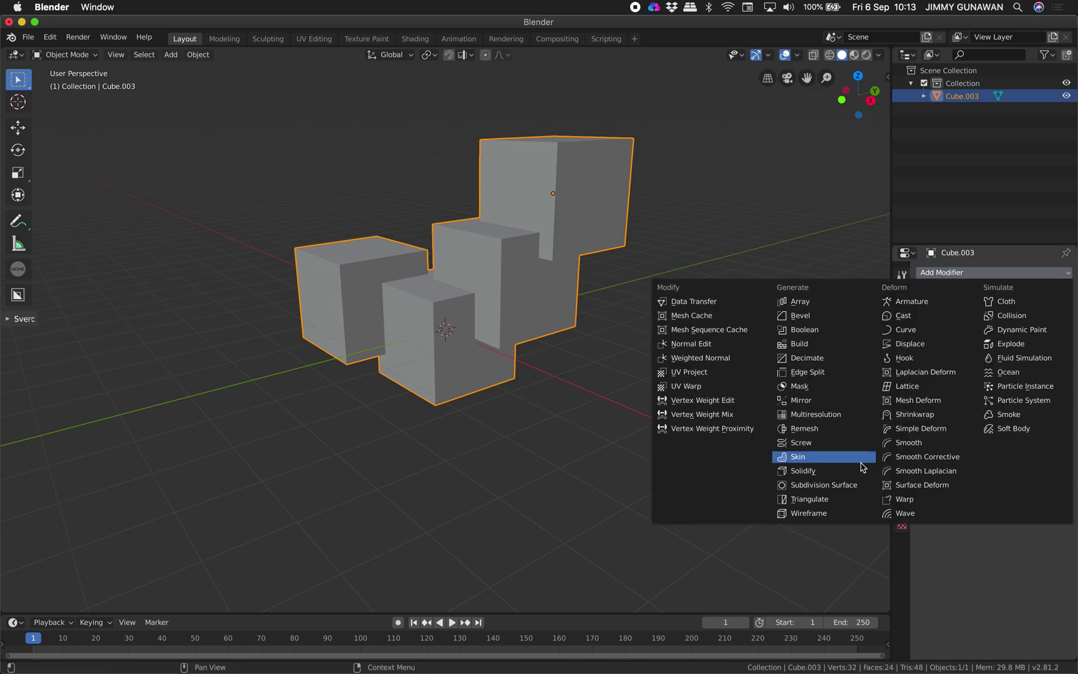
left_click(854, 486)
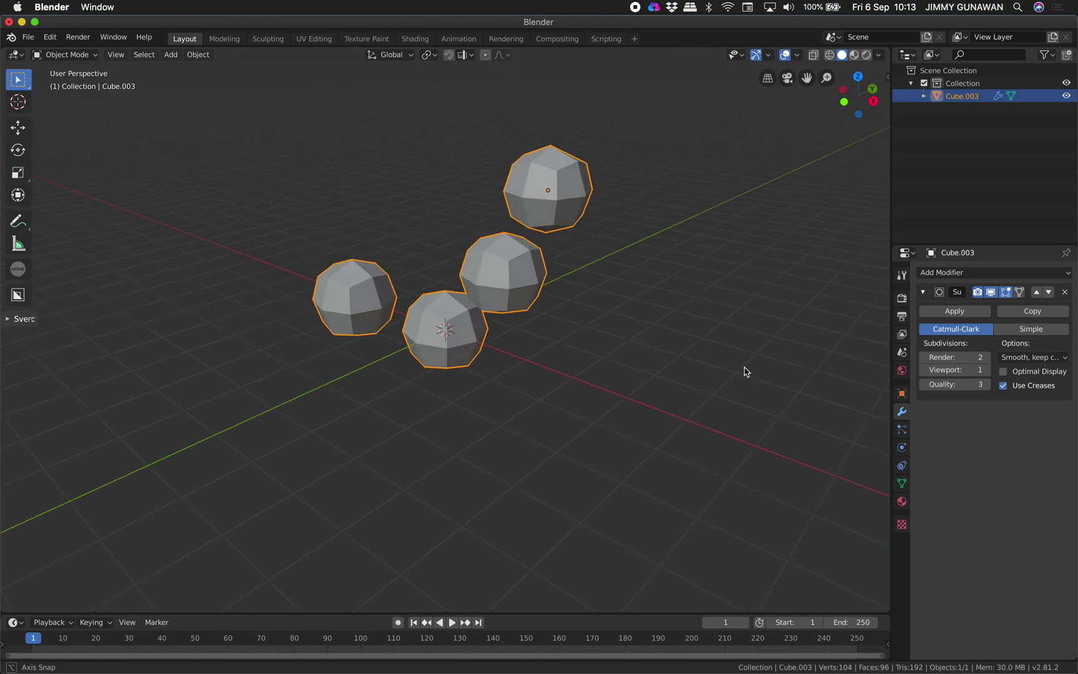
left_click(974, 275)
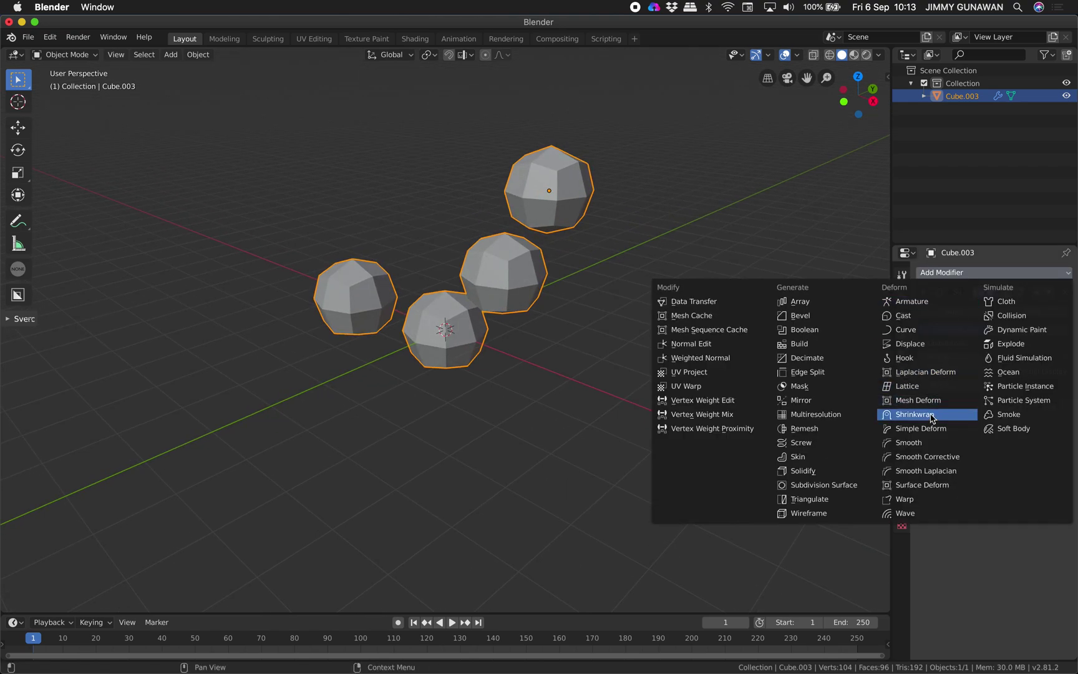
left_click(928, 345)
middle_click_drag(780, 374, 650, 368)
Step: Add a Remesh modifier after the Displace modifier and widen the properties editor so its settings are readable
left_click(951, 277)
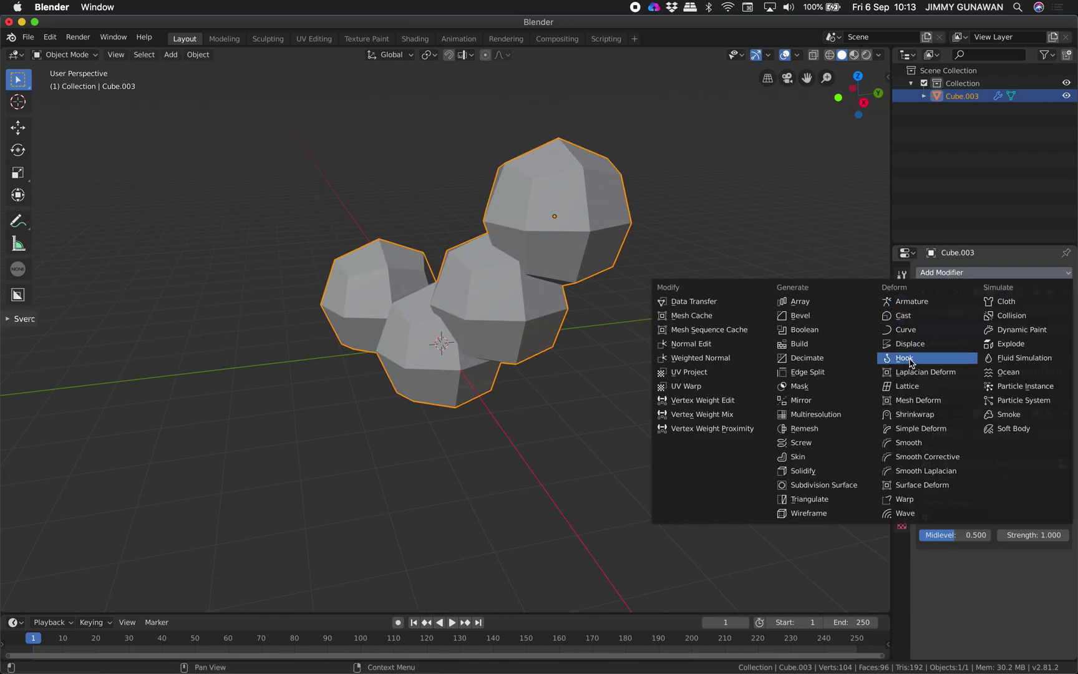
left_click(811, 418)
middle_click_drag(699, 373, 726, 358)
middle_click_drag(604, 281, 609, 289)
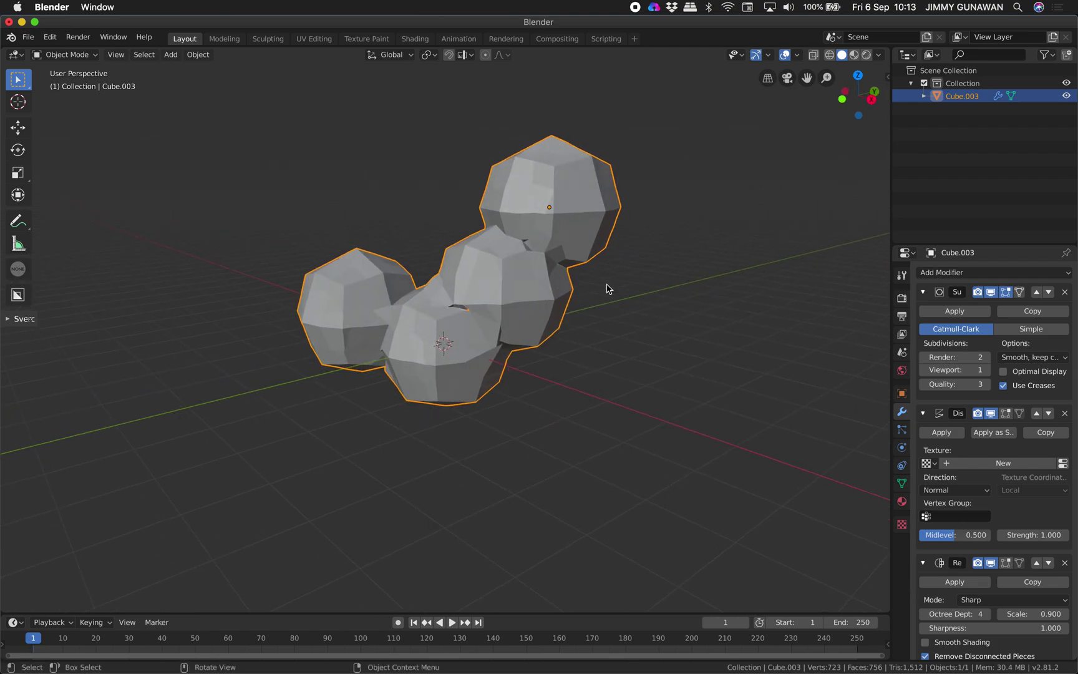
scroll(612, 294, "up", 1)
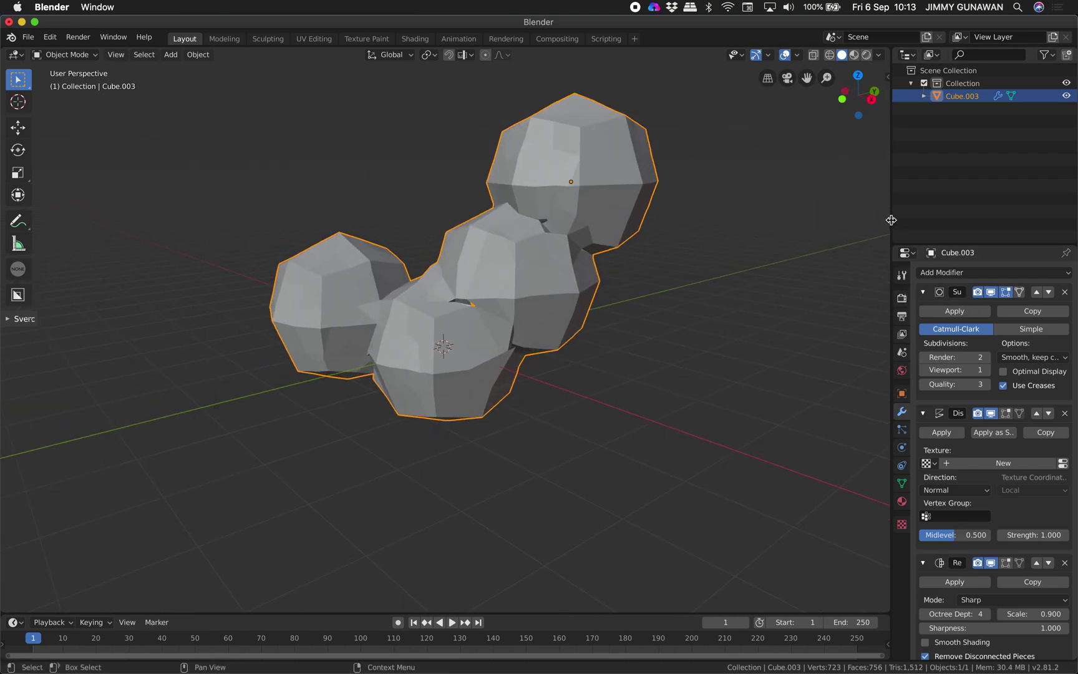
left_click_drag(891, 222, 824, 224)
Step: Set the Remesh modifier's mode to Voxel with a voxel size of 0.2164
middle_click_drag(607, 279, 499, 299)
scroll(535, 327, "up", 3)
scroll(536, 296, "down", 4)
scroll(940, 530, "down", 2)
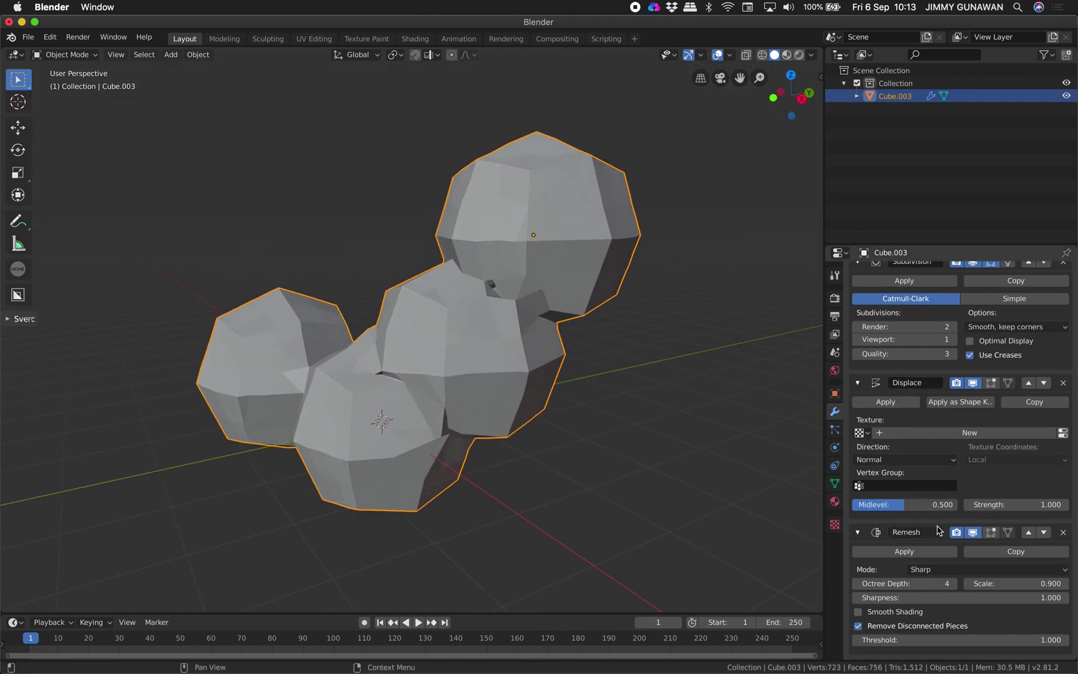
left_click(952, 570)
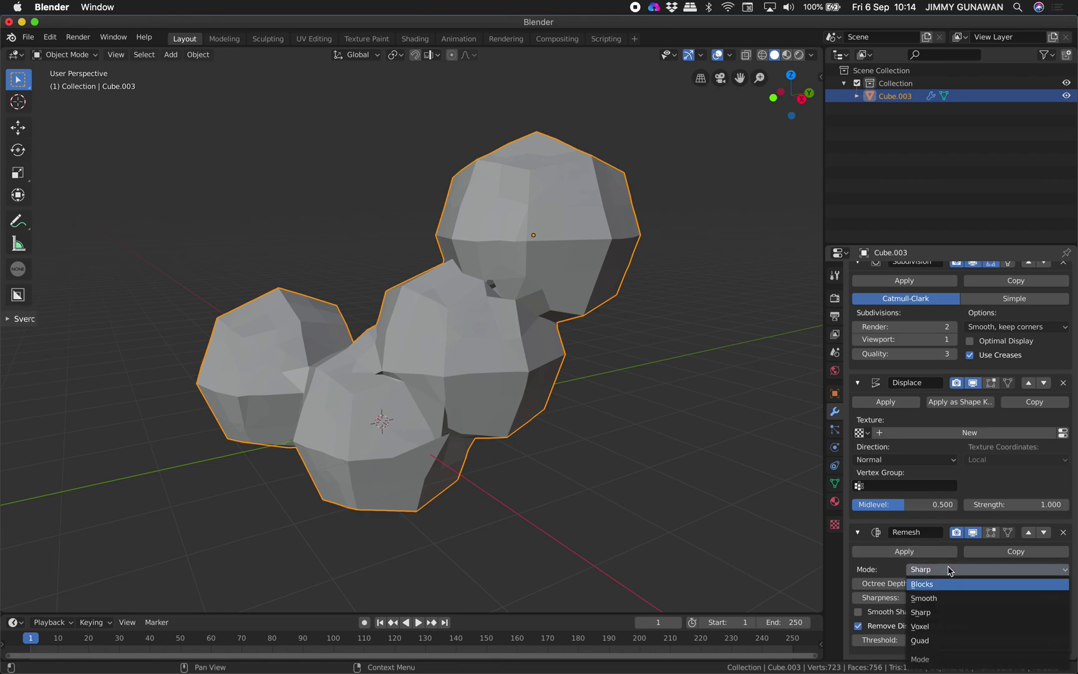
left_click(938, 630)
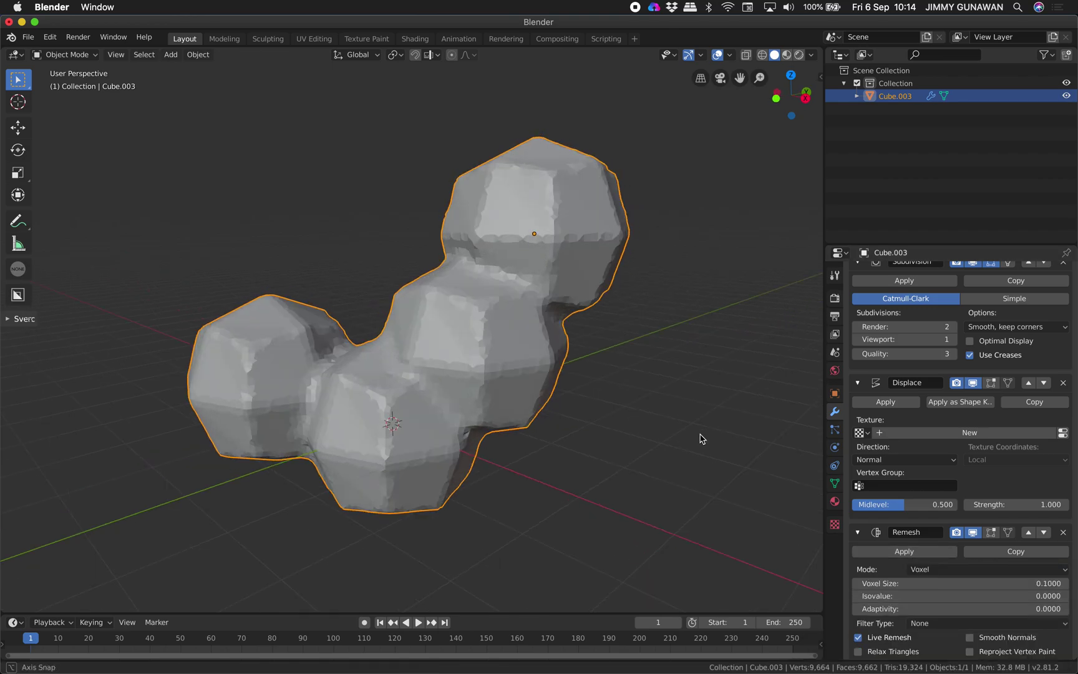
middle_click_drag(702, 439, 653, 440)
scroll(915, 571, "down", 2)
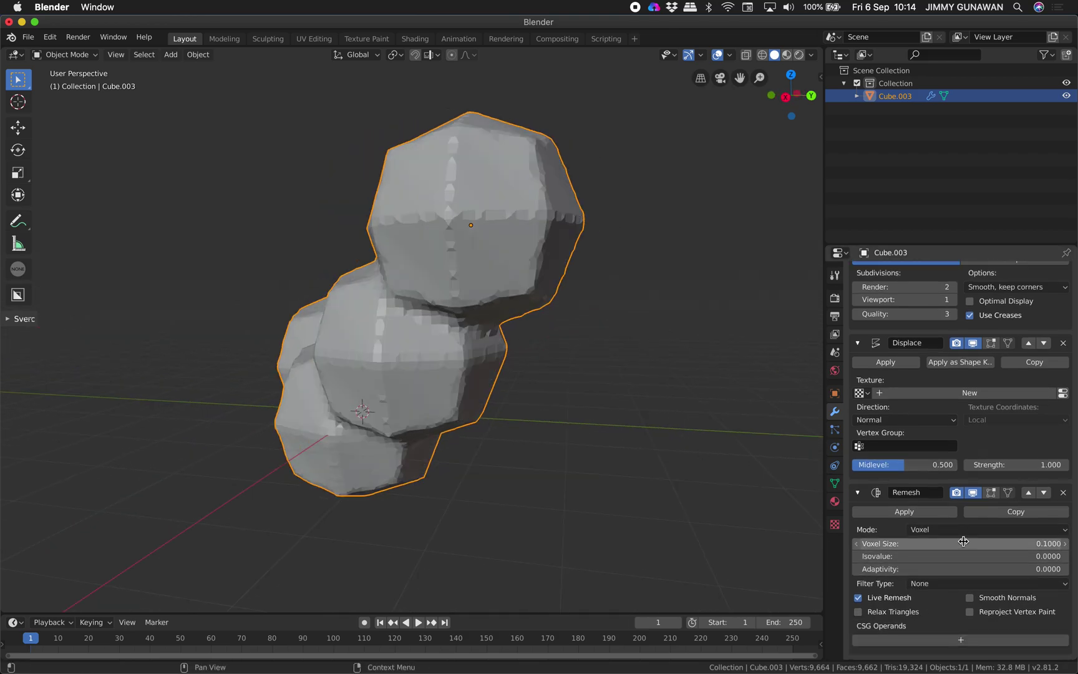
left_click_drag(964, 542, 999, 543)
middle_click_drag(487, 329, 517, 343)
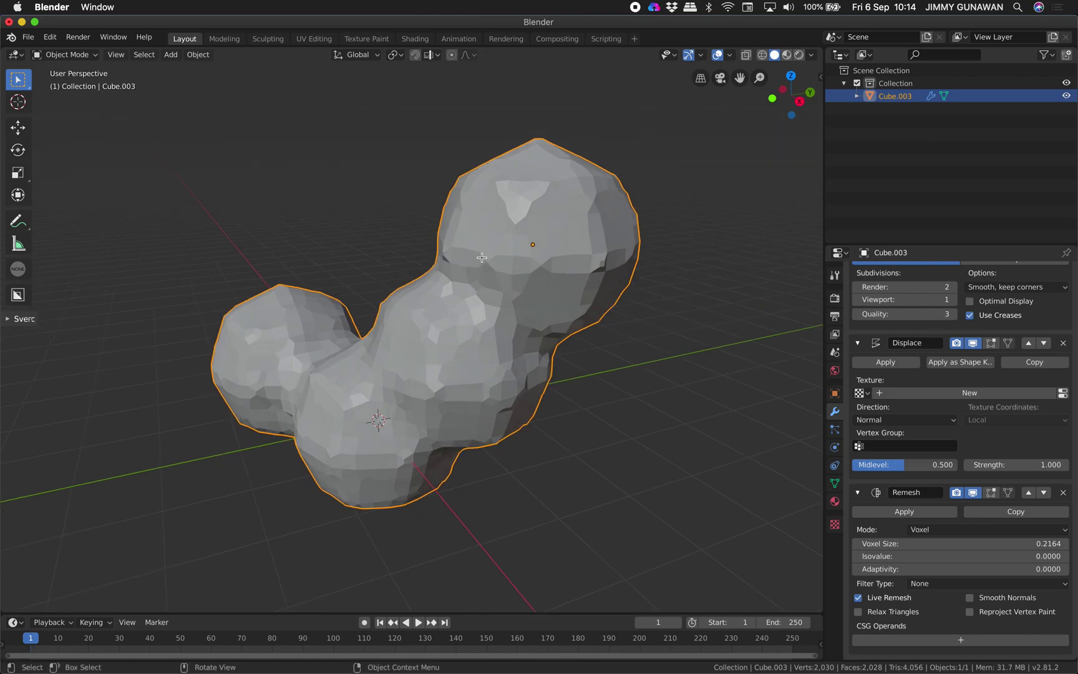
Step: Enter Edit Mode, select the uppermost cube's linked geometry and move it down among the other cubes
key("Tab")
left_click(536, 181)
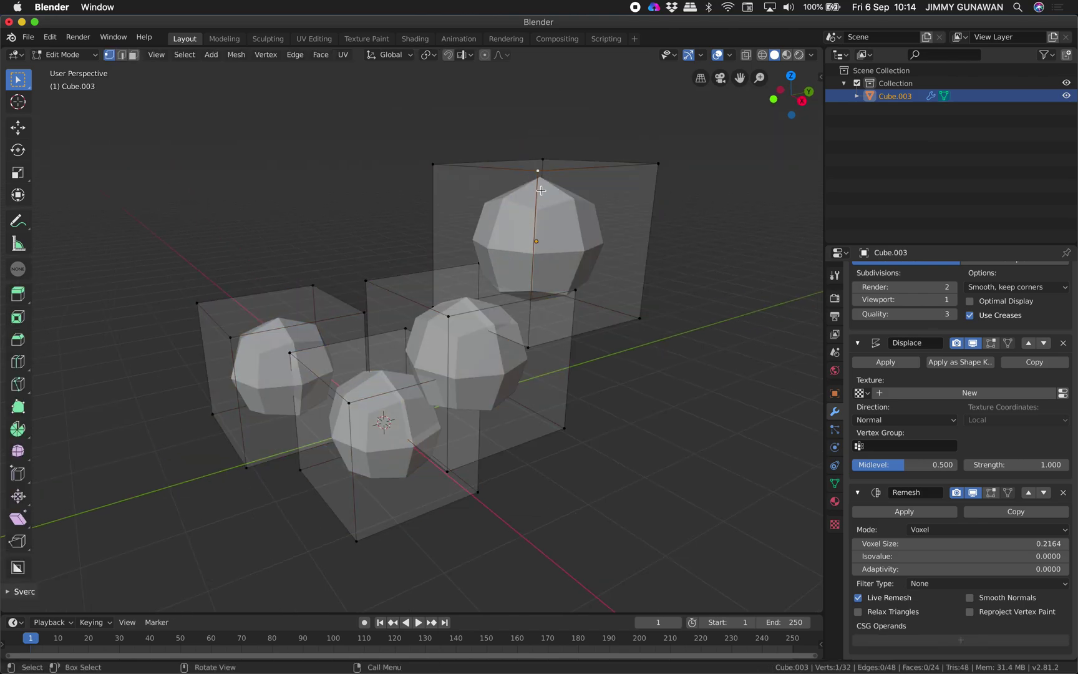
key("l")
key("g")
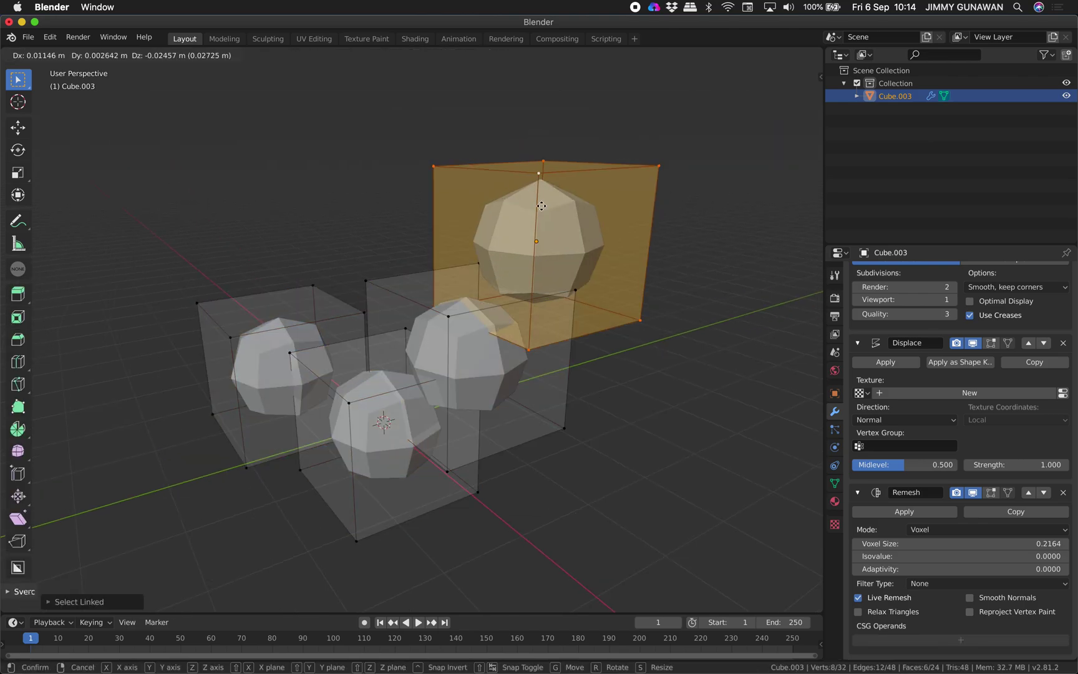
left_click(350, 315)
middle_click_drag(419, 314, 556, 325)
Step: Select the linked geometry of the cube farthest along positive Y, enlarge and reposition it, and return to Object Mode
key("alt+a")
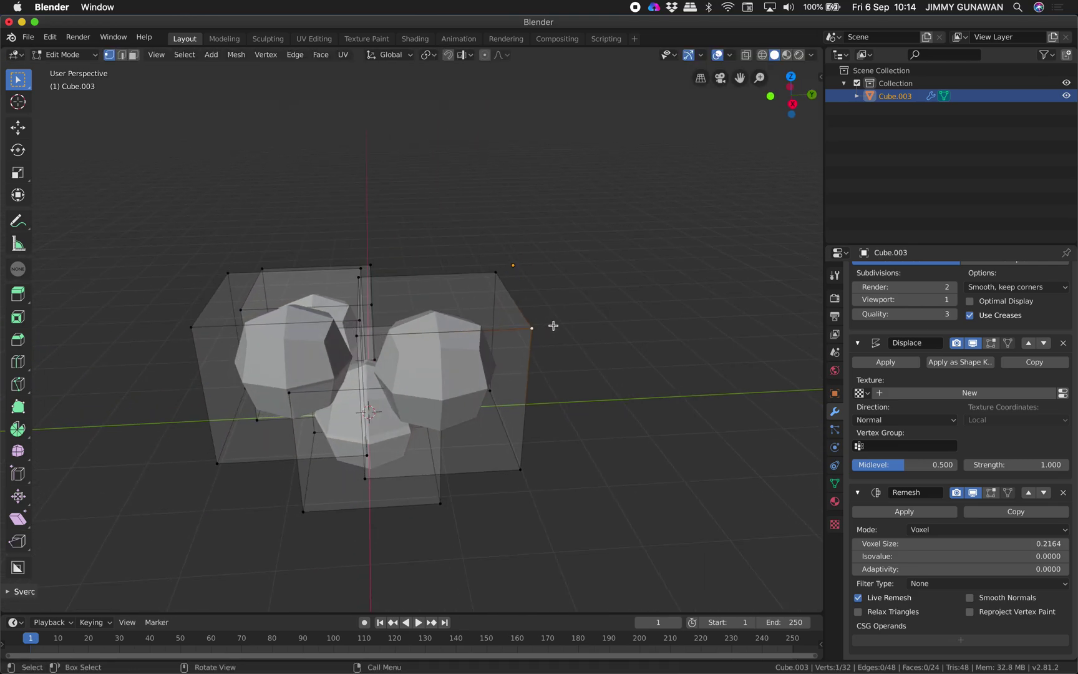
key("l")
key("g")
left_click(568, 295)
key("s")
left_click(635, 383)
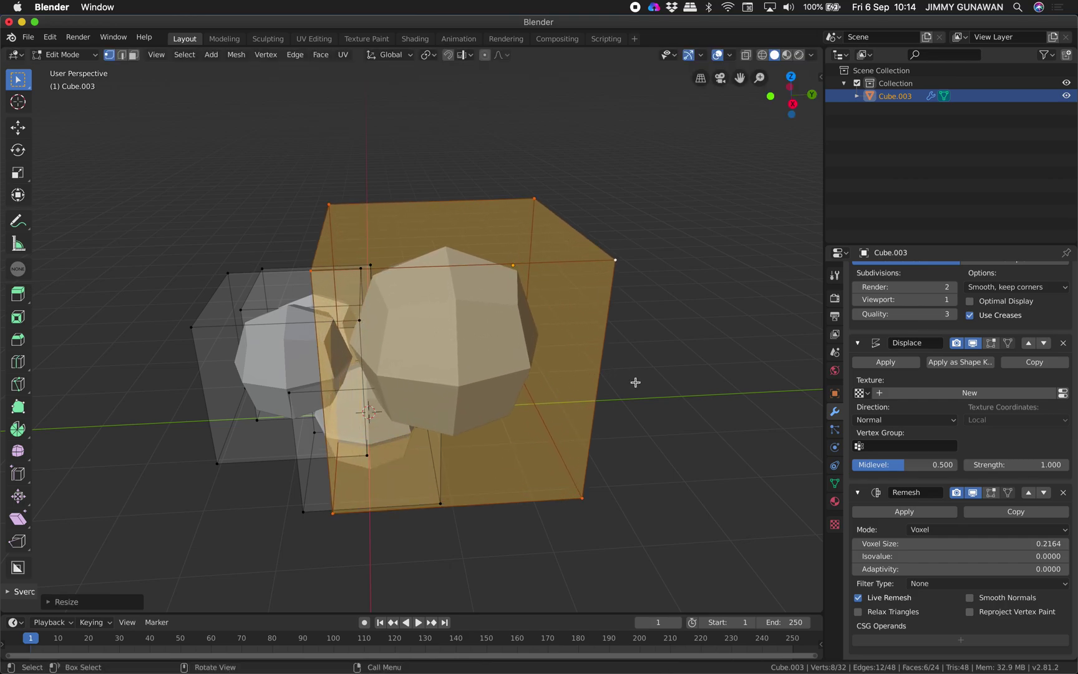
key("g")
left_click(597, 371)
middle_click_drag(597, 371, 606, 317)
key("g")
left_click(606, 329)
key("Tab")
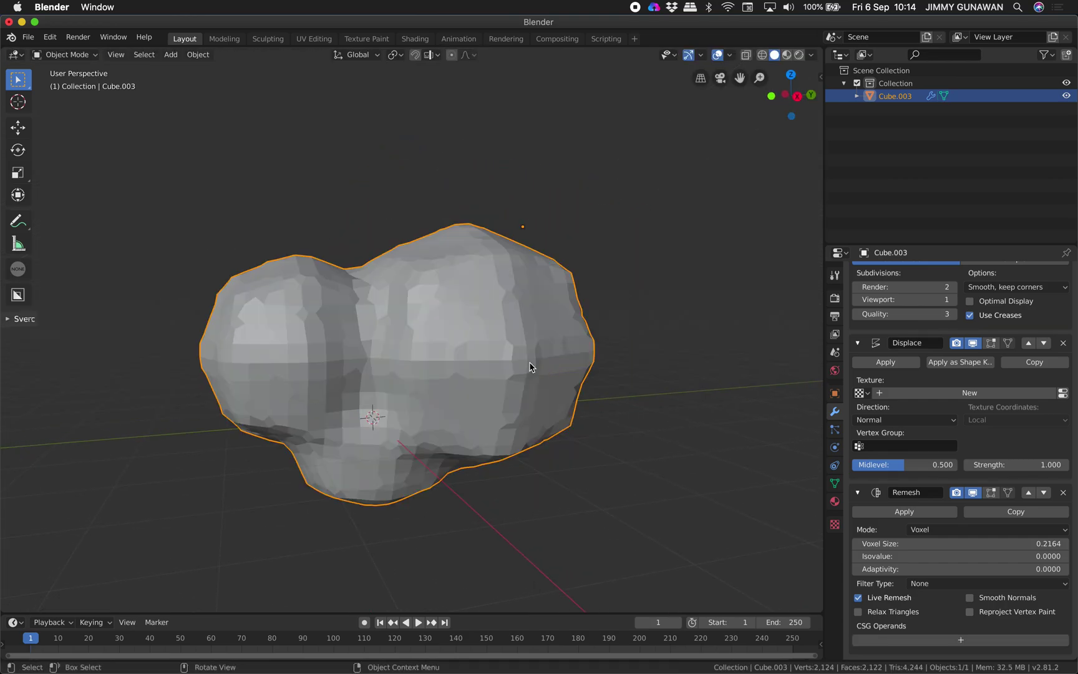
Step: Keep the Remesh modifier in Voxel mode and set its voxel size to 0.2284
middle_click_drag(530, 366, 521, 331)
scroll(886, 375, "up", 3)
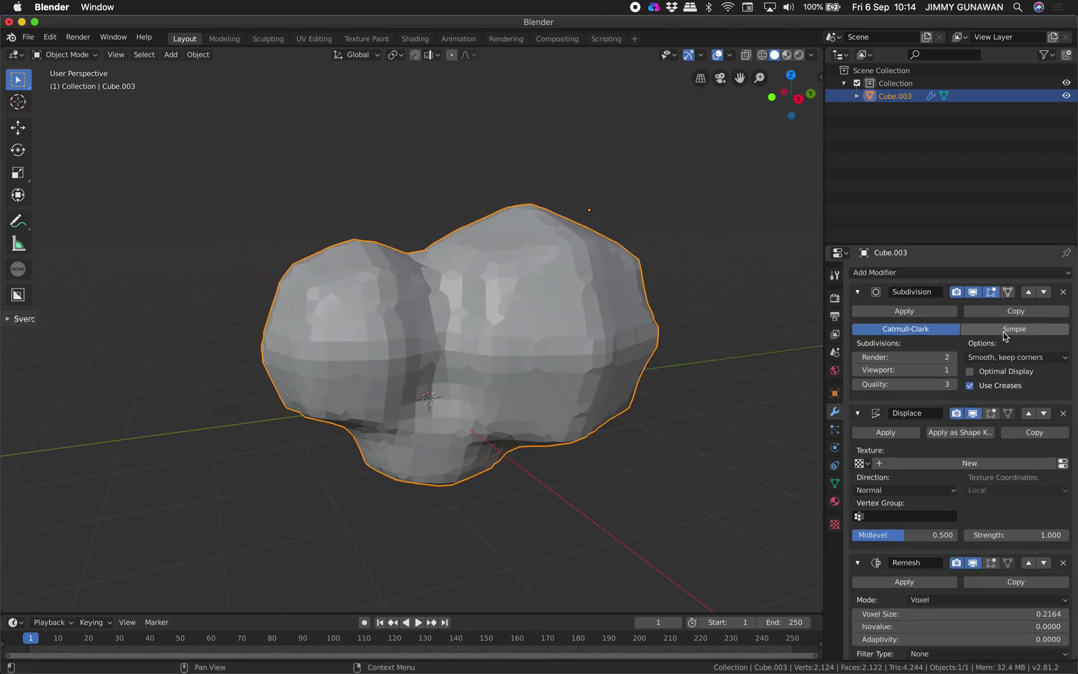
scroll(959, 495, "down", 3)
left_click(948, 529)
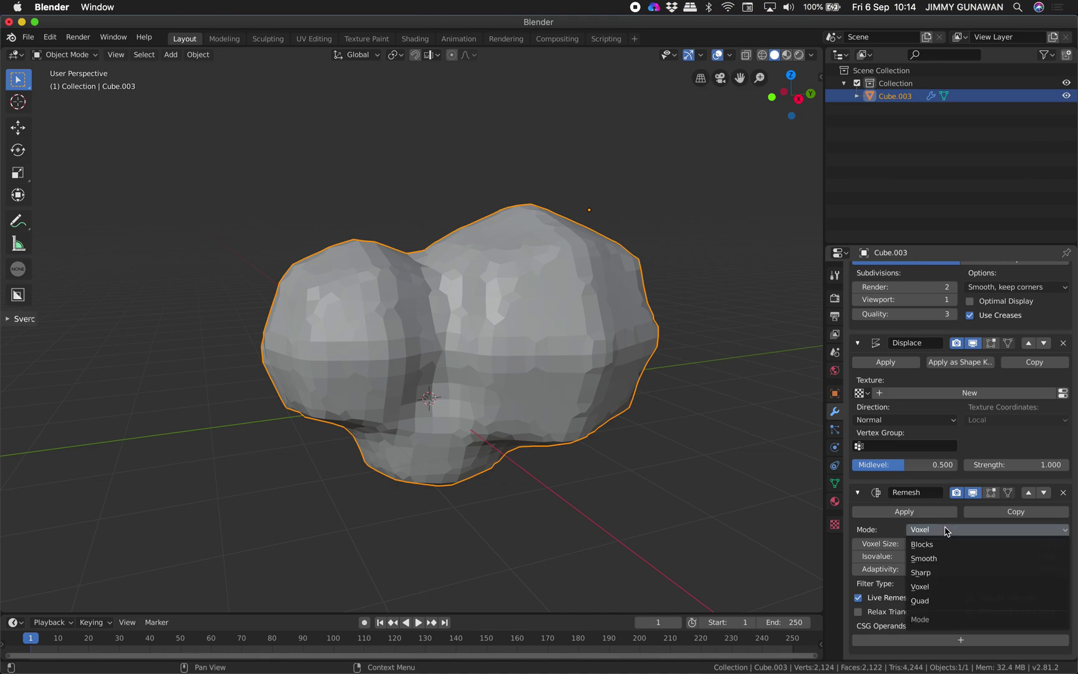
left_click(909, 587)
left_click_drag(965, 544, 1030, 543)
mouse_move(501, 370)
middle_mouse_down()
mouse_move(523, 371)
mouse_move(505, 356)
mouse_move(486, 363)
middle_mouse_up()
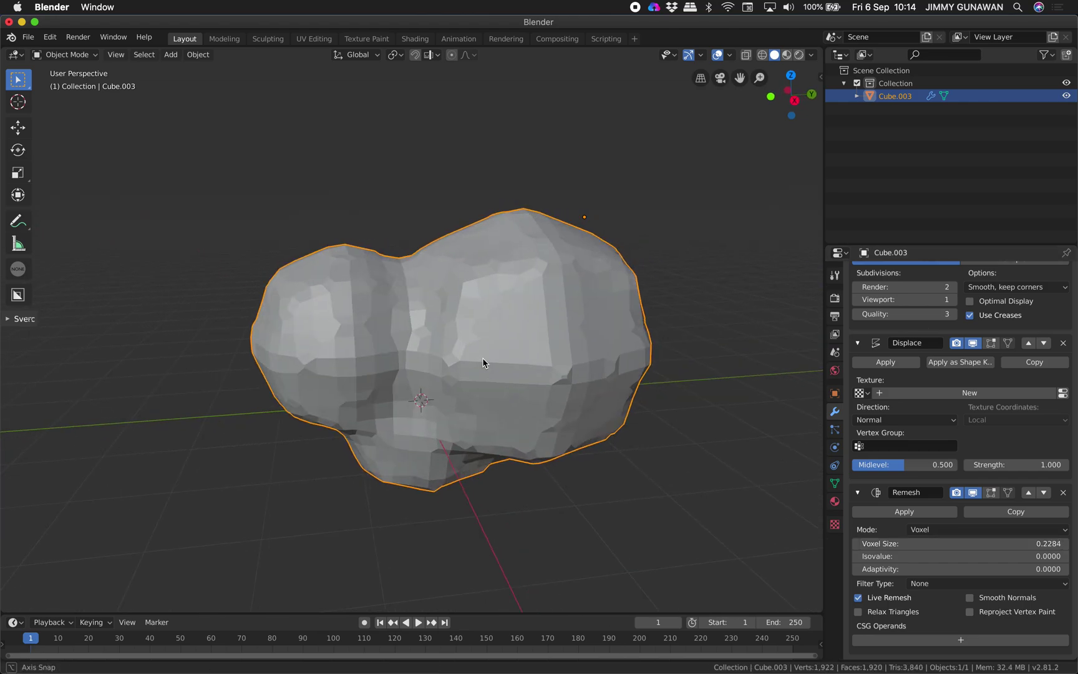
Step: Find the Convert to operator through the command search and convert the object with its modifiers to a mesh
scroll(872, 332, "up", 4)
mouse_move(618, 375)
middle_mouse_down()
mouse_move(646, 382)
mouse_move(620, 380)
middle_mouse_up()
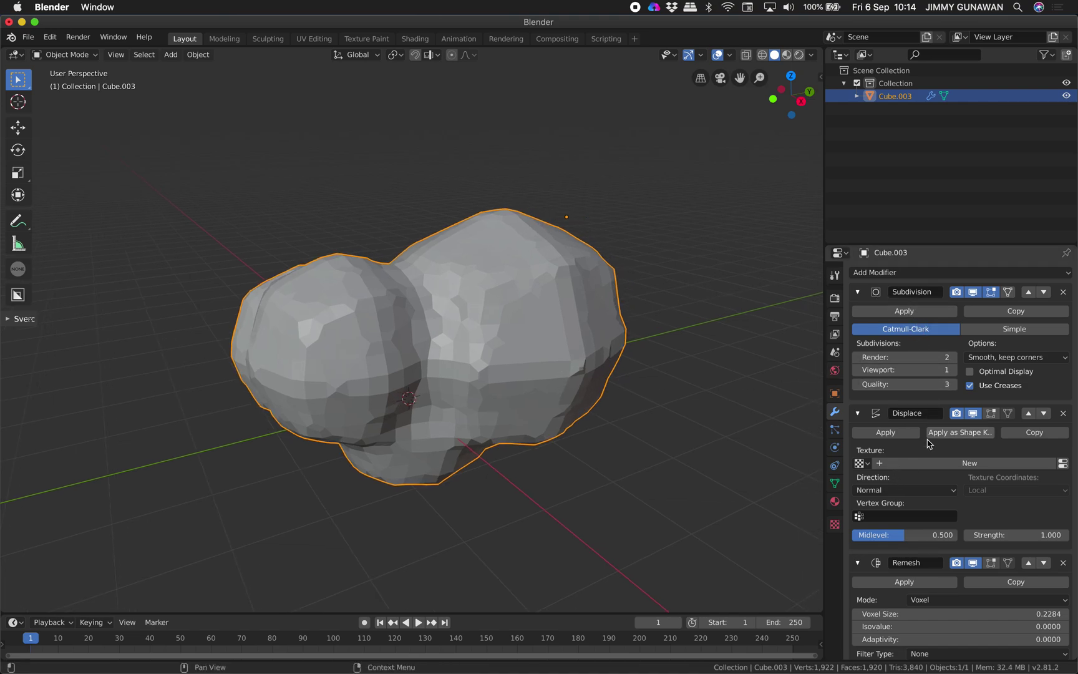
middle_click_drag(687, 396, 678, 395)
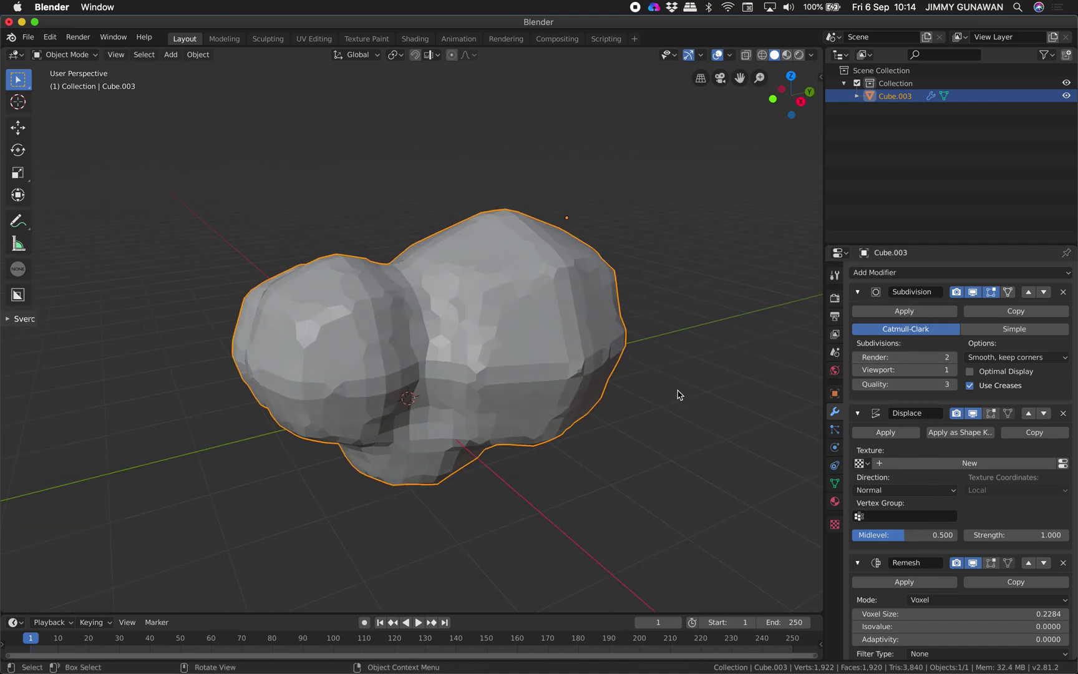
key("F3")
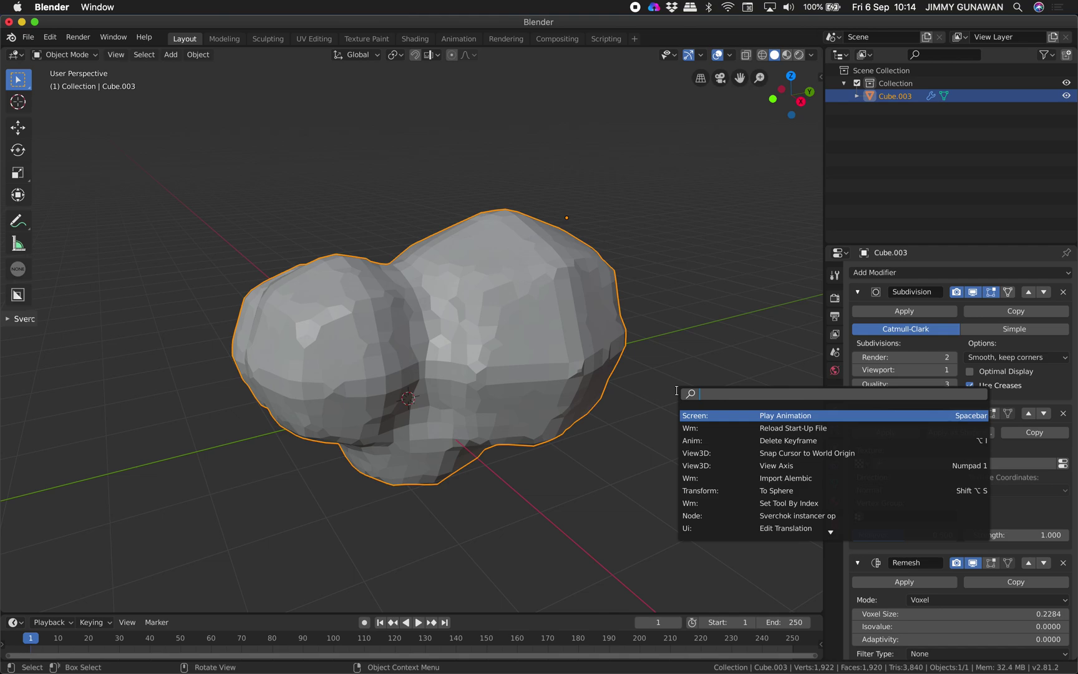
type("convert")
key("Down")
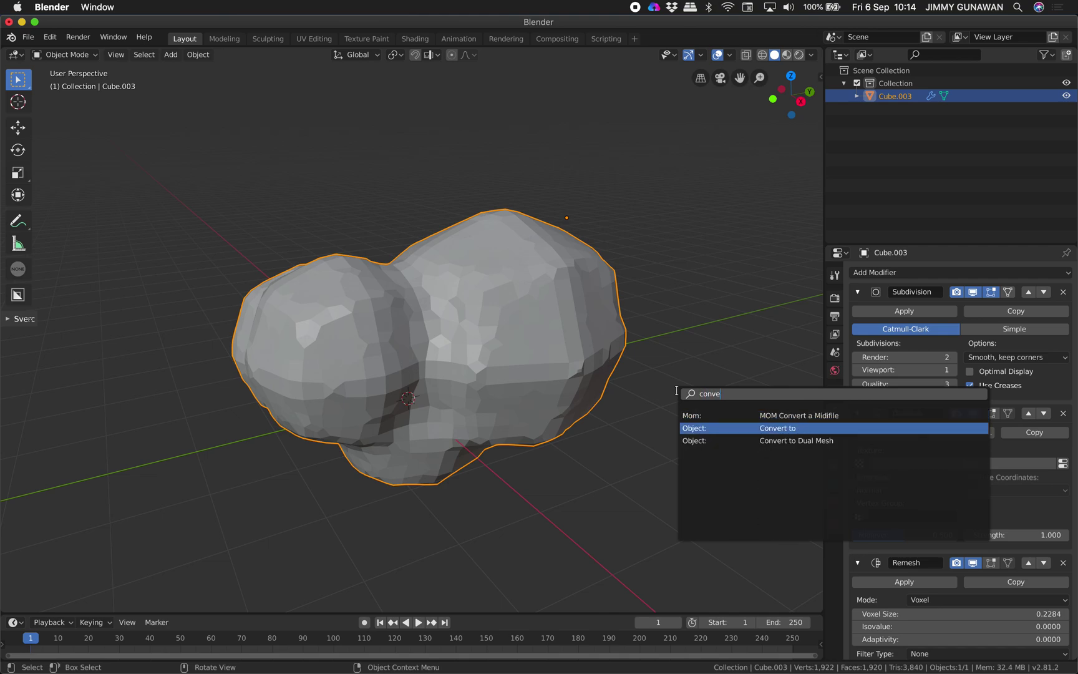
key("Return")
left_click(632, 405)
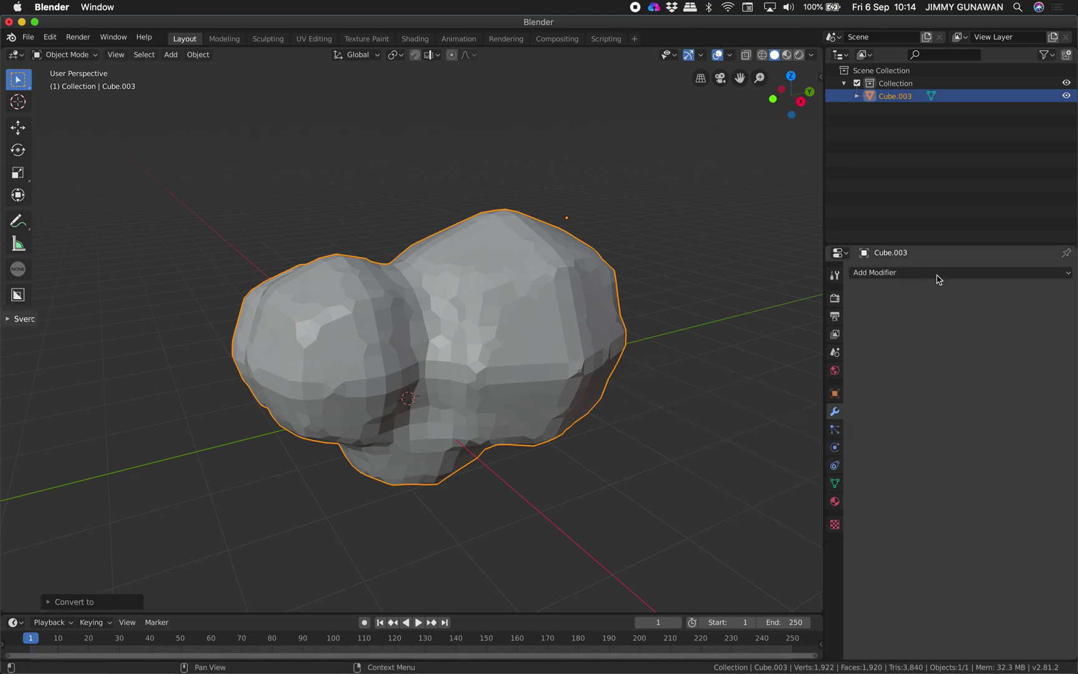
Step: Switch the converted mesh from Object Mode to Sculpt Mode
middle_click_drag(517, 423, 507, 407)
scroll(476, 337, "up", 3)
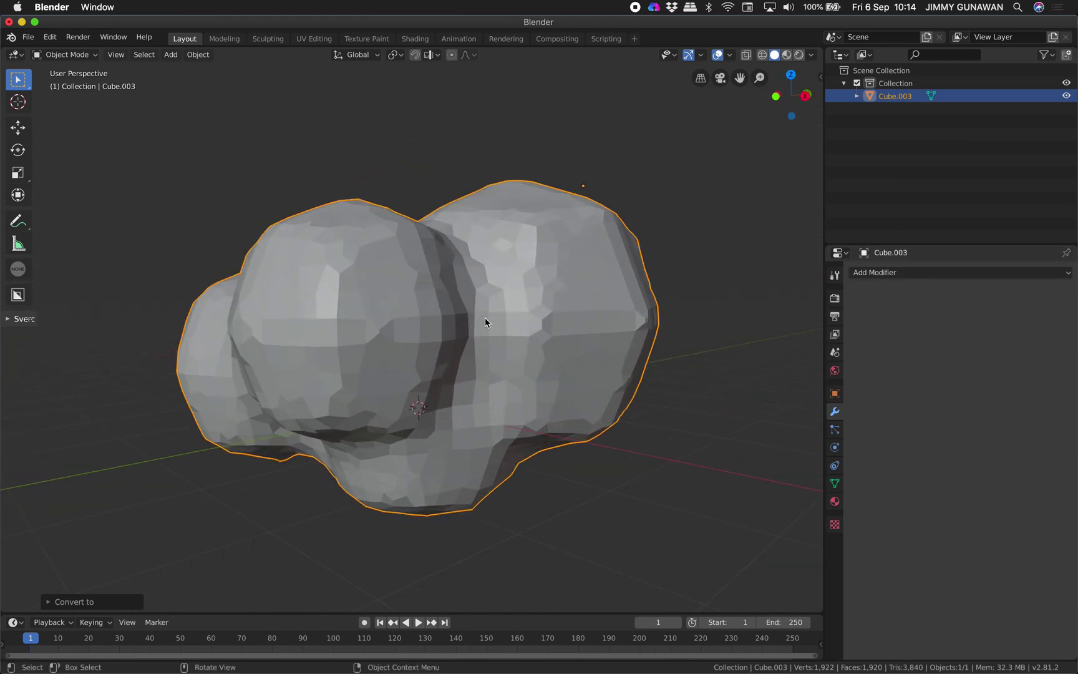
left_click(65, 54)
left_click(61, 97)
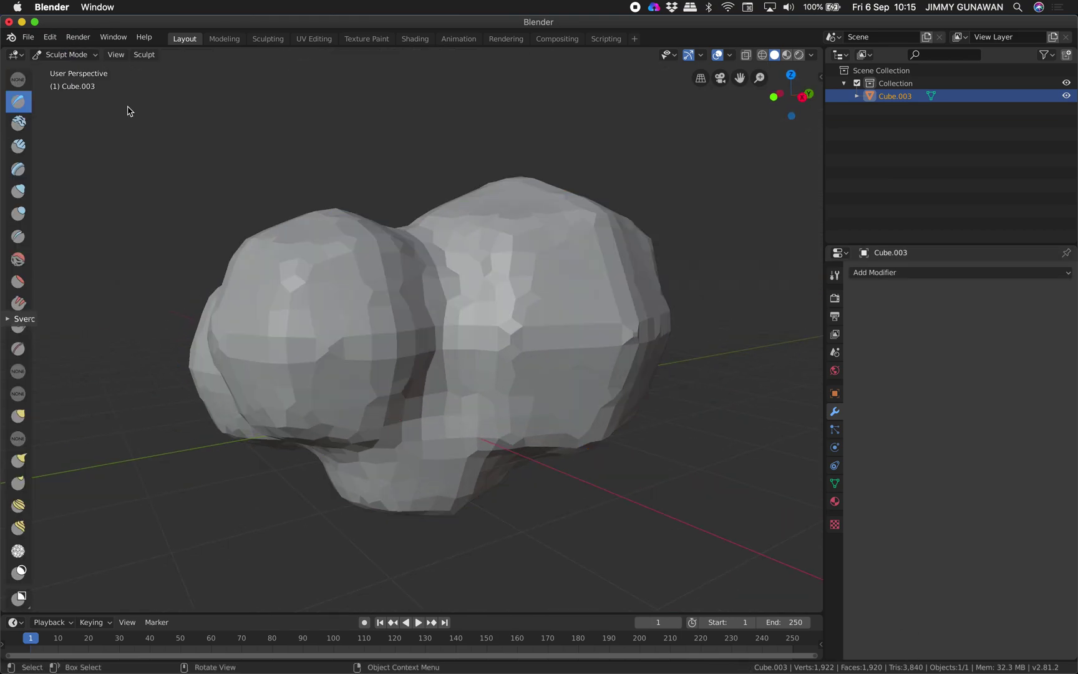
Step: Sculpt several brush strokes across the larger lobe of the mesh
middle_click_drag(382, 280, 394, 289)
scroll(510, 305, "down", 2)
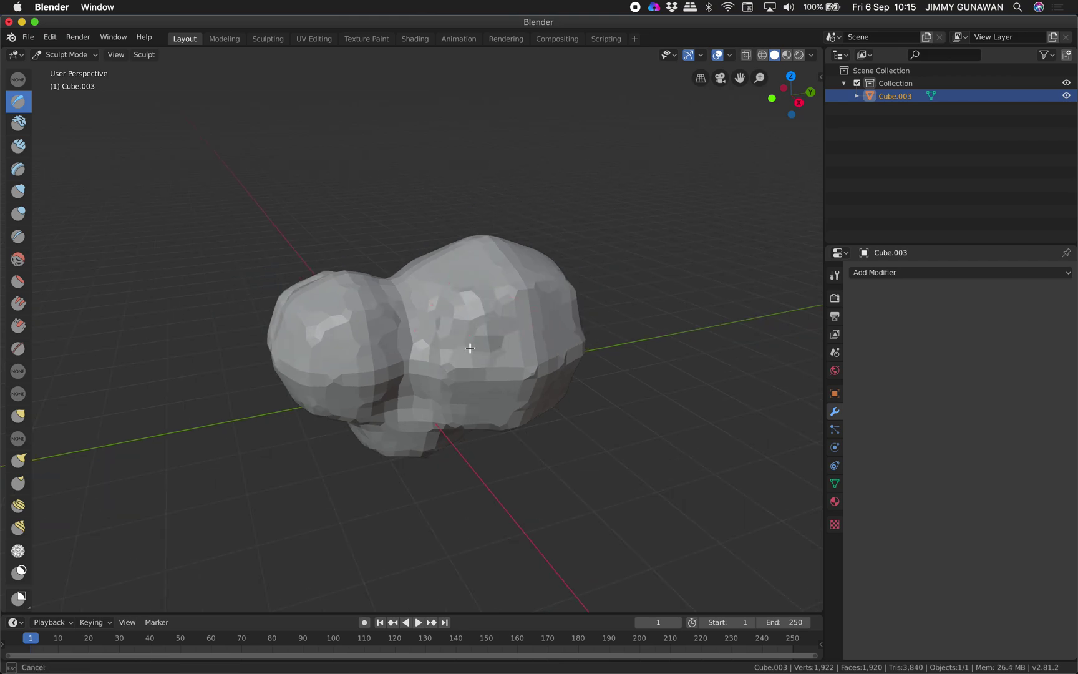
left_click_drag(455, 312, 506, 328)
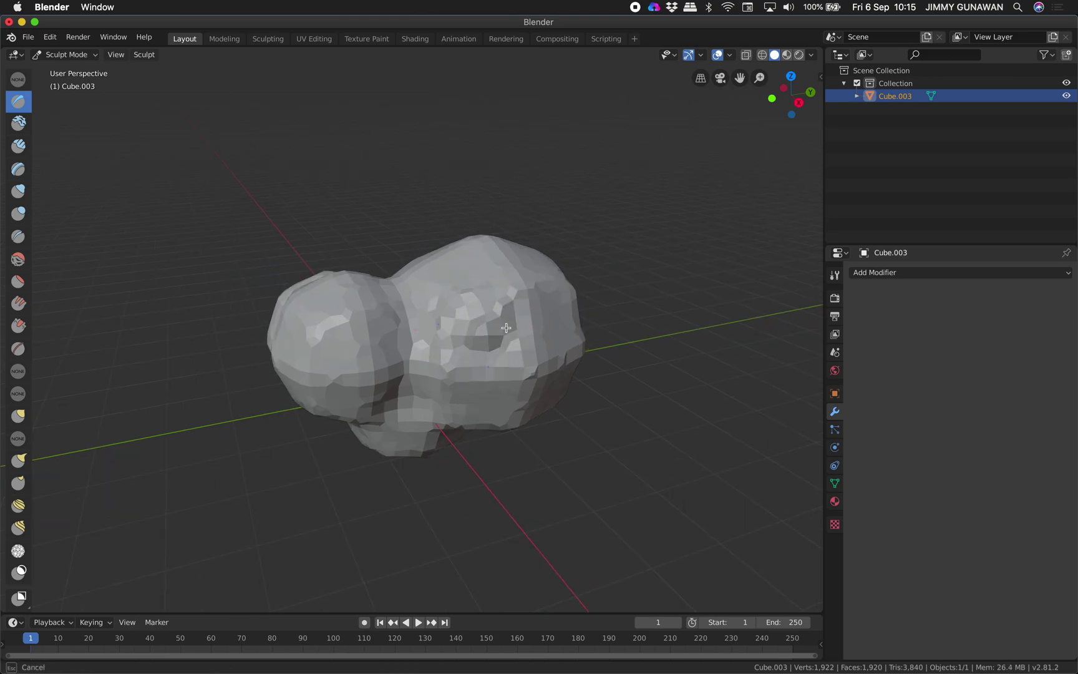
middle_click_drag(463, 293, 458, 281)
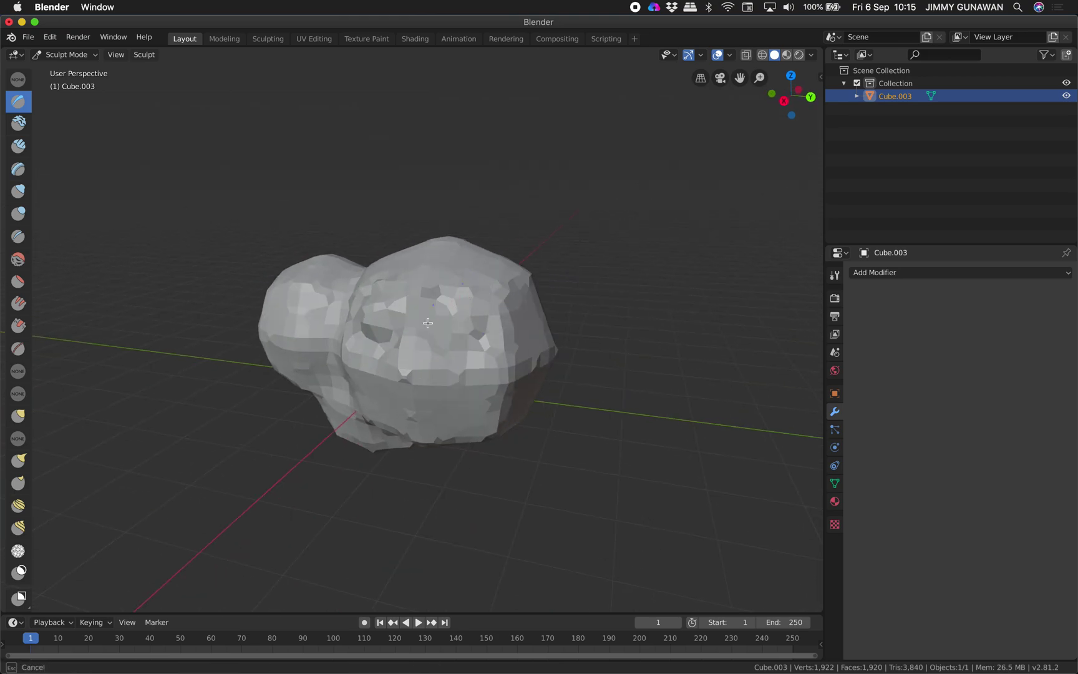
middle_click_drag(483, 335, 487, 327)
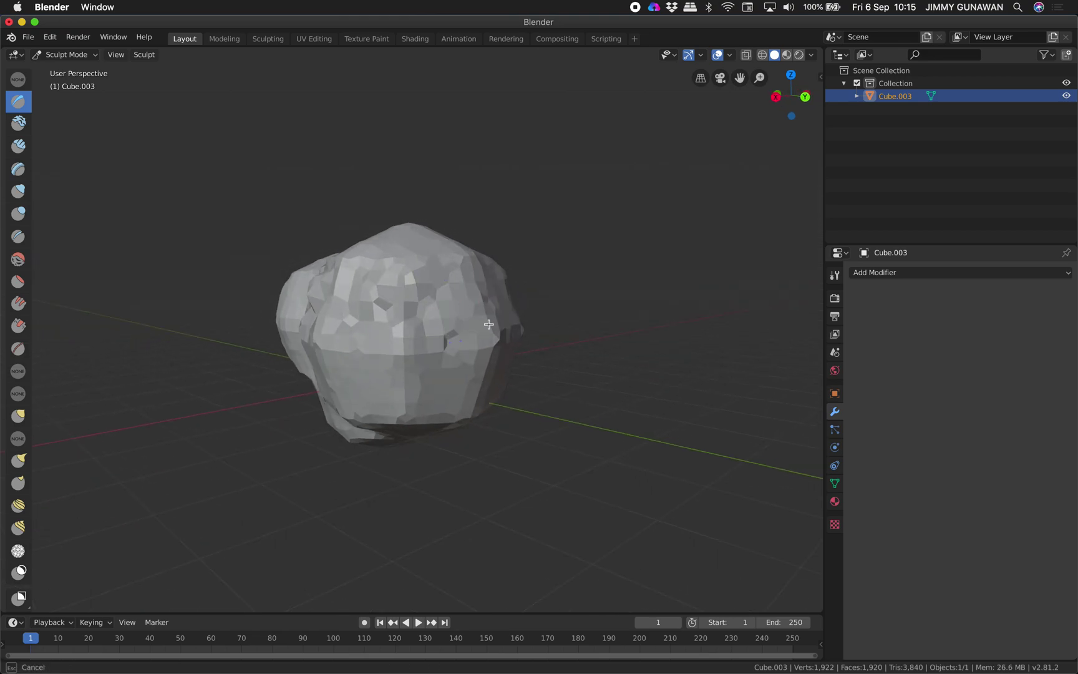
middle_click_drag(402, 326, 325, 268)
Step: Return to Object Mode and delete the sculpted mesh from the scene
left_click(64, 54)
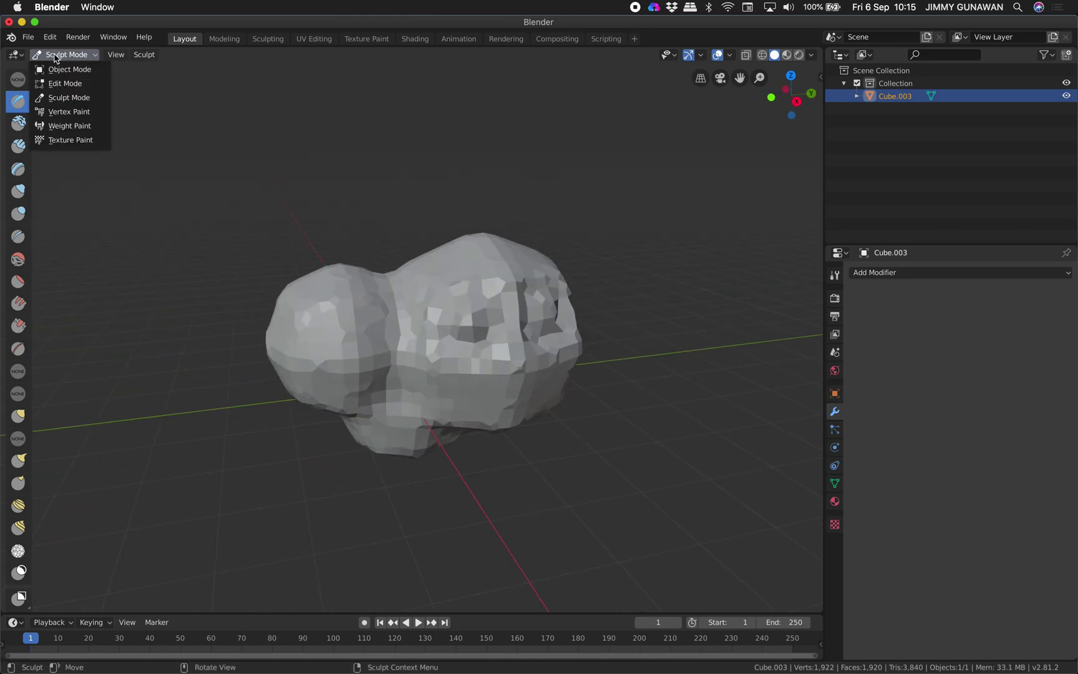
left_click(65, 67)
middle_click_drag(488, 260, 507, 270)
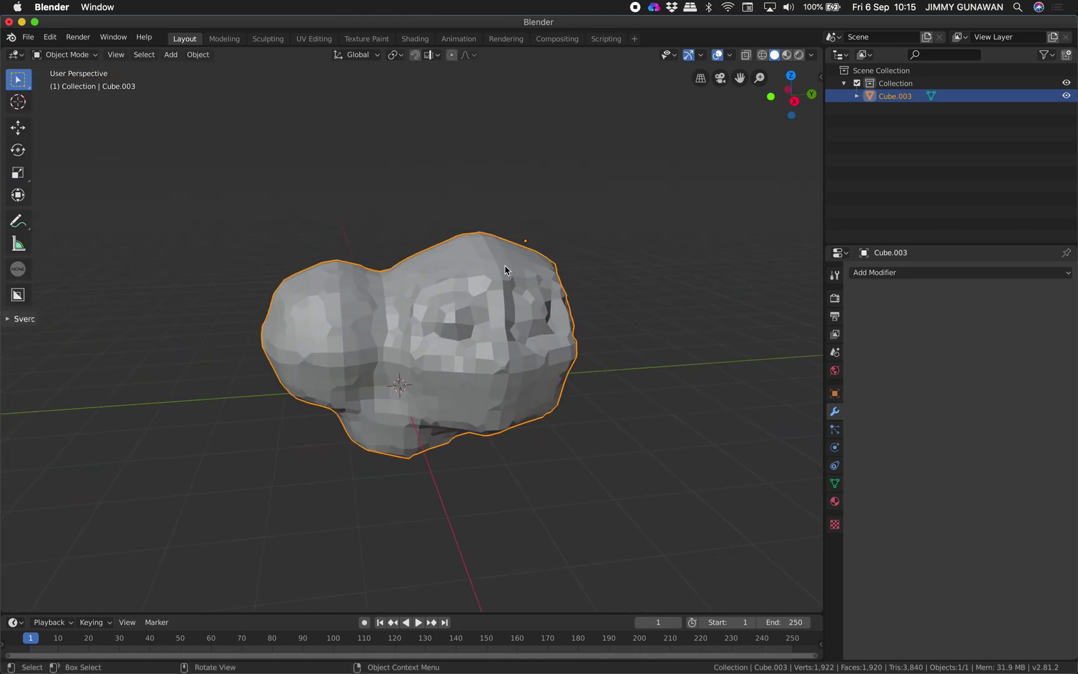
key("a")
key("a")
key("x")
left_click(614, 253)
middle_click_drag(615, 247, 633, 264, "shift")
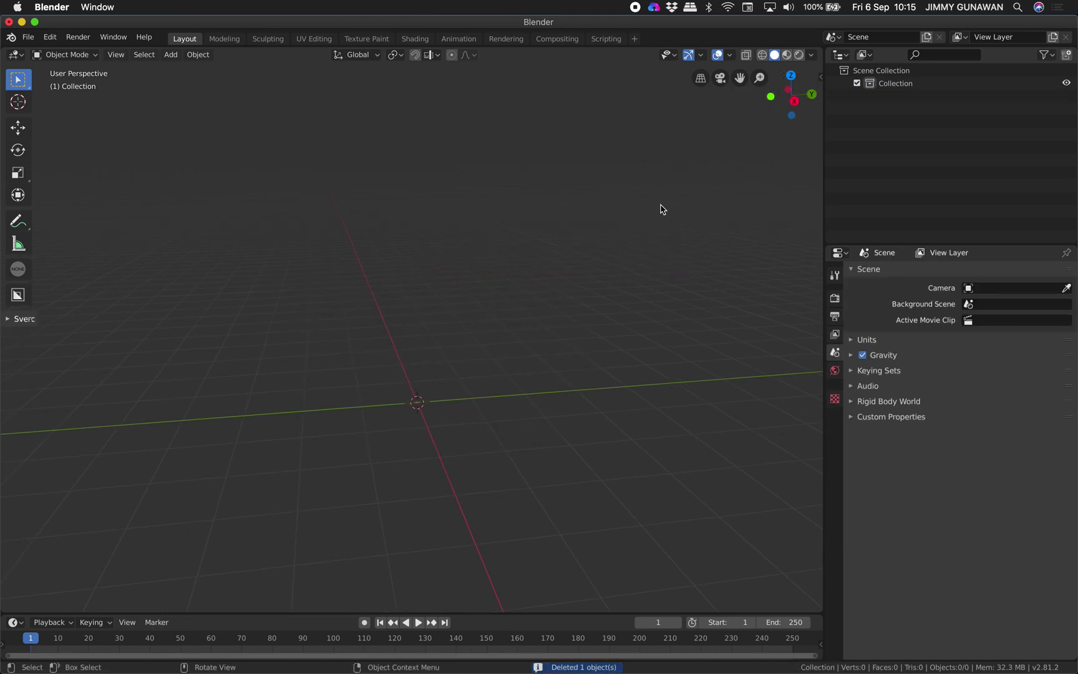
Step: Add a new cube mesh at the origin, widen the properties area and scale the cube down uniformly as a body
middle_click_drag(662, 206, 689, 222)
middle_click_drag(628, 252, 600, 291)
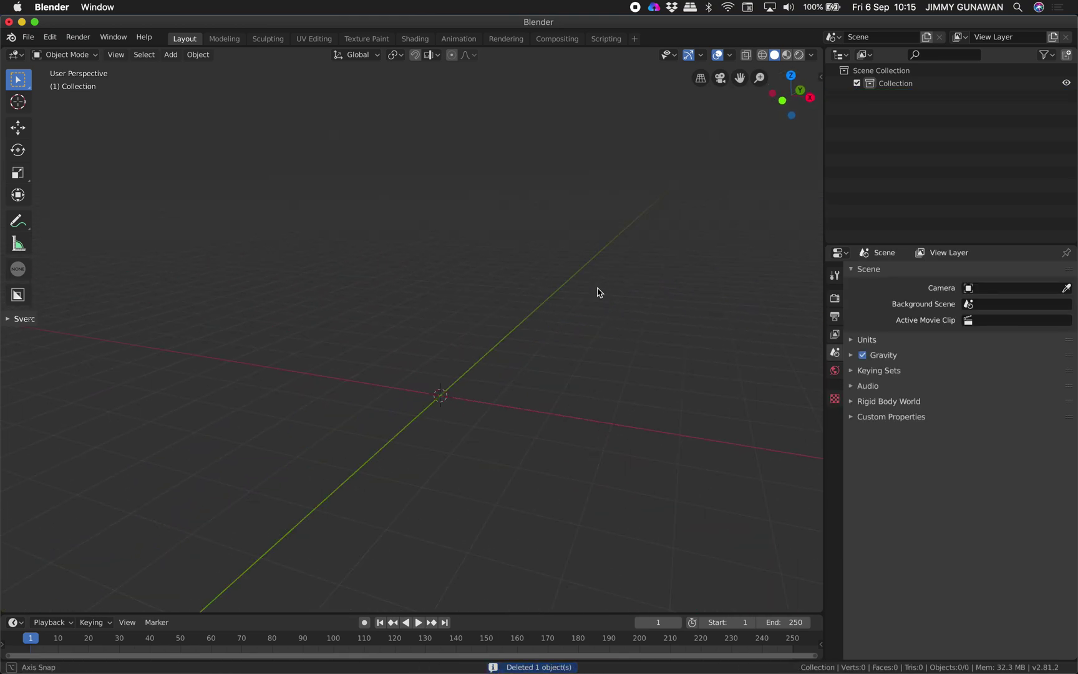
key("shift+a")
mouse_move(508, 327)
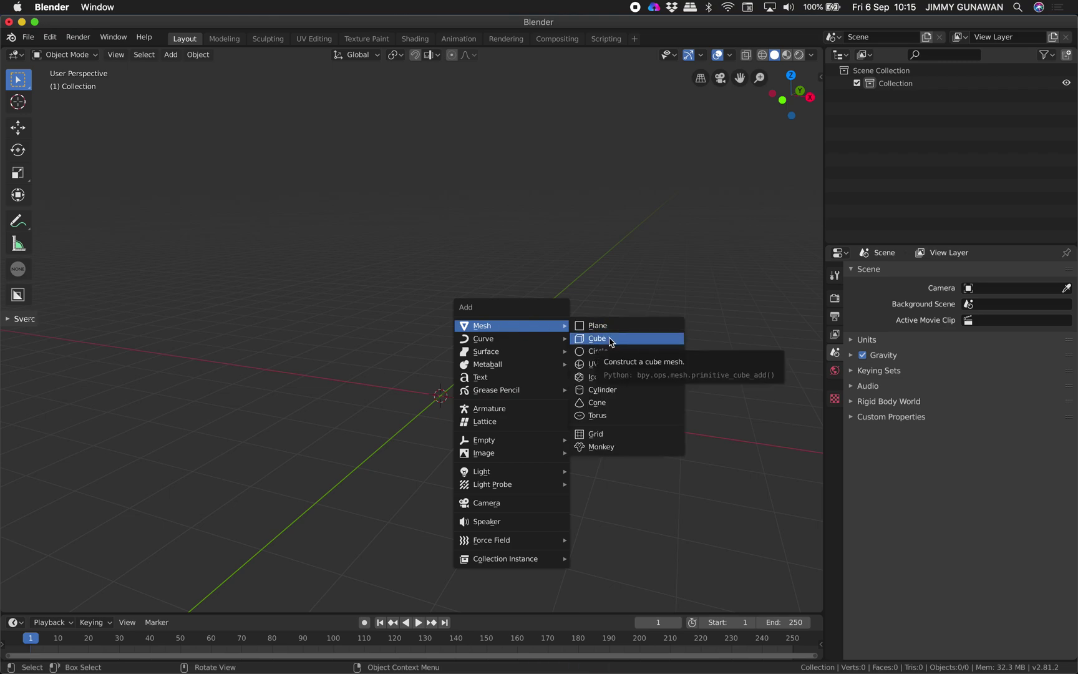
left_click(611, 338)
middle_click_drag(612, 342, 526, 310)
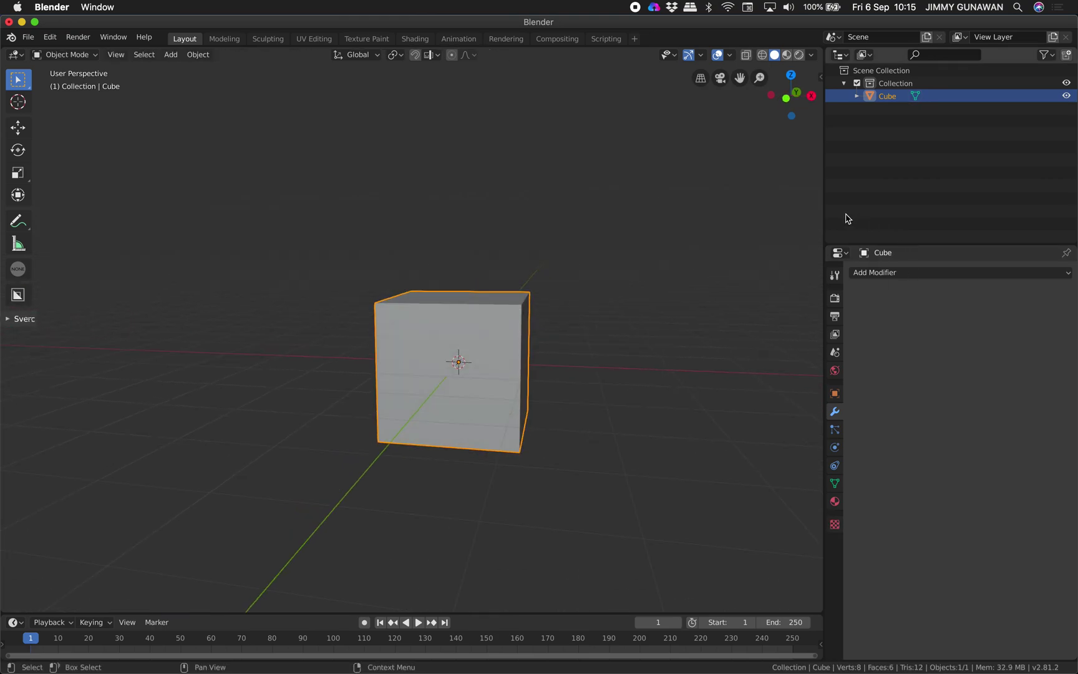
left_click_drag(825, 214, 764, 214)
middle_click_drag(564, 312, 565, 316)
middle_click_drag(501, 350, 522, 342)
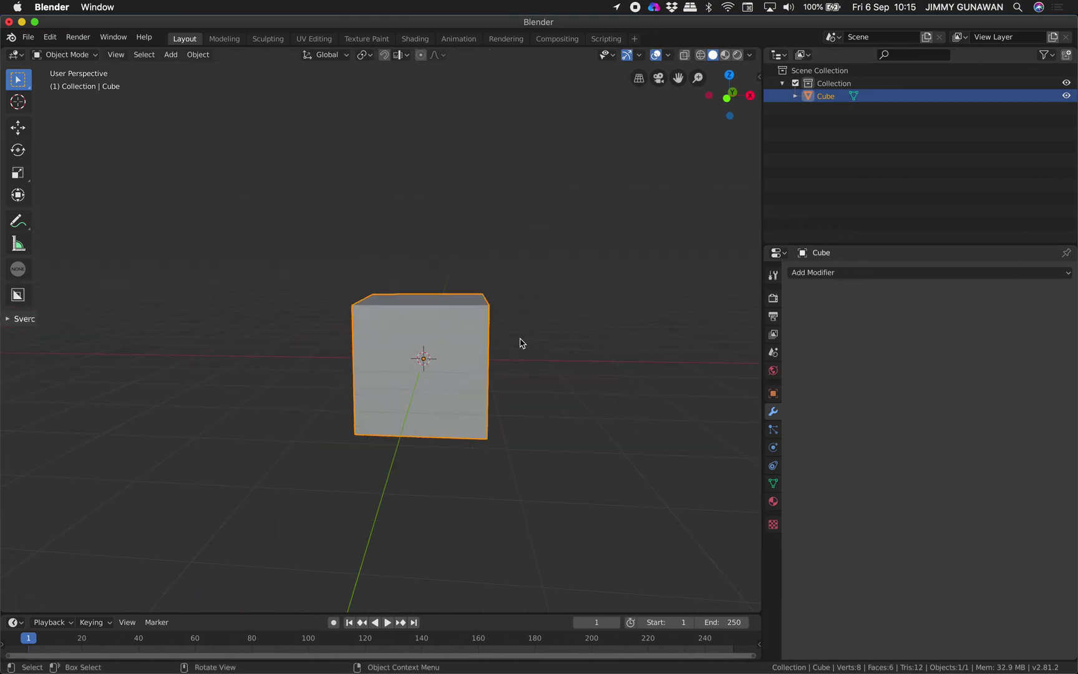
key("s")
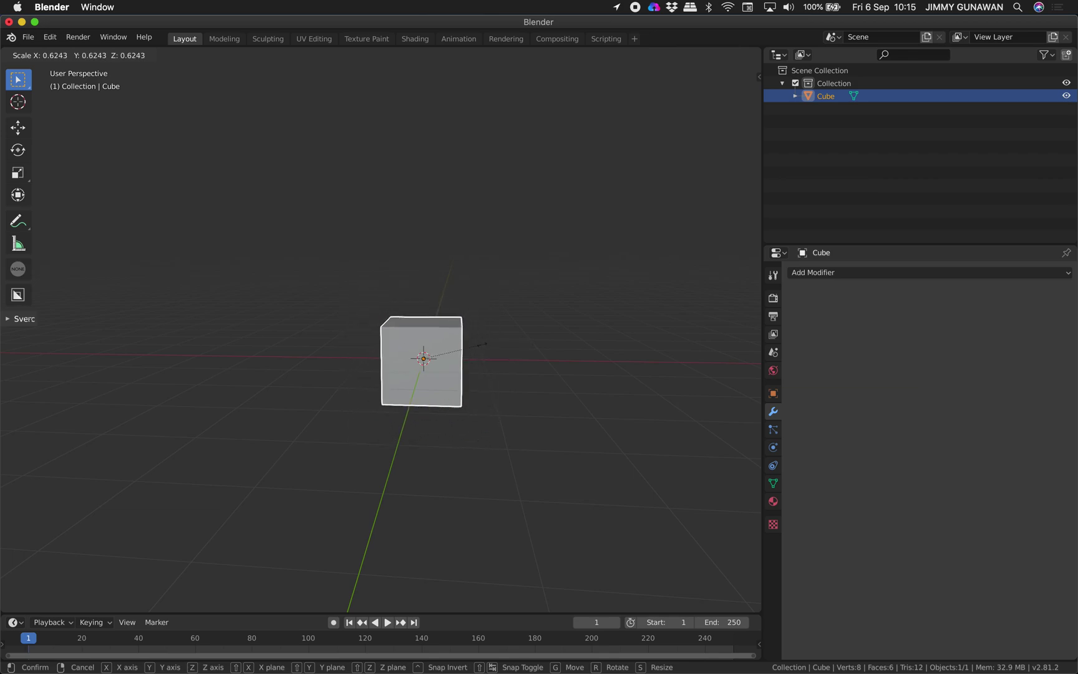
left_click(495, 353)
middle_click_drag(495, 352, 480, 351)
Step: Duplicate the body cube upward and shrink the copy into a smaller head block on top of the body
key("shift+d")
key("z")
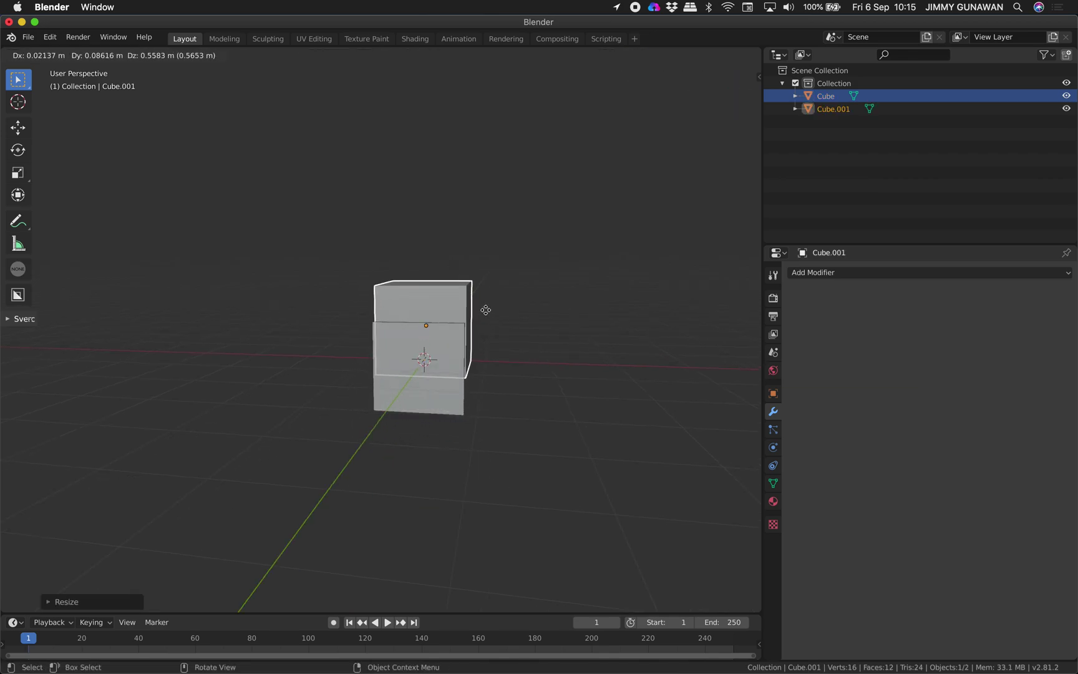
left_click(486, 309)
key("s")
left_click(486, 334)
middle_click_drag(485, 335, 480, 355)
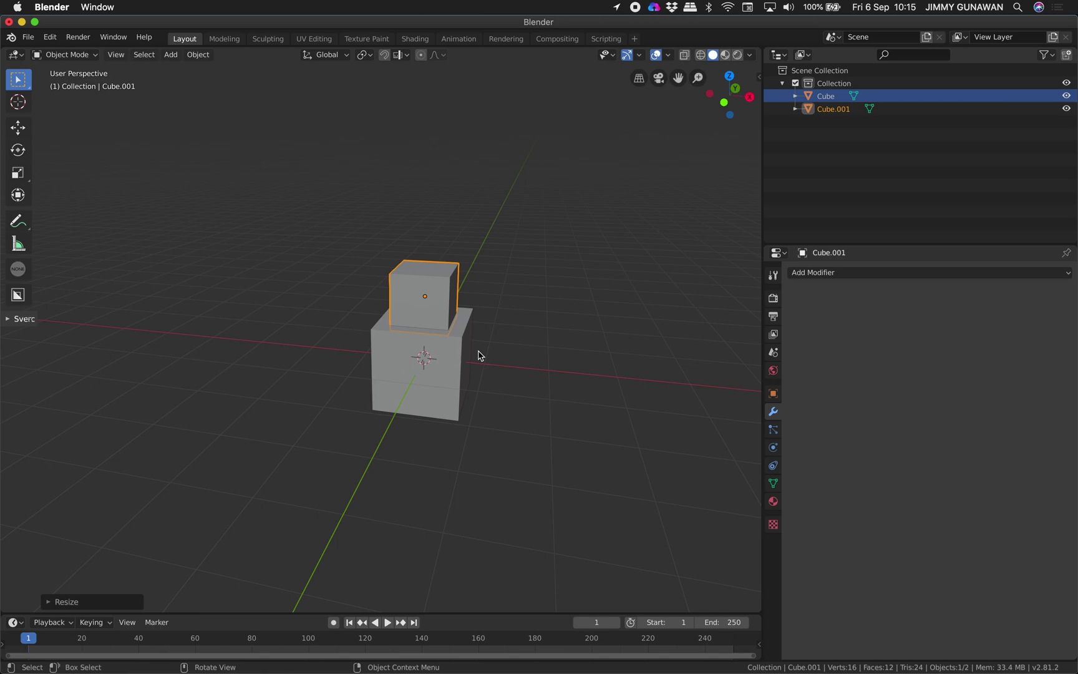
Step: Duplicate the head cube, place the copy against the body's positive X side and scale it down
key("shift+d")
key("z")
left_click(478, 396)
key("g")
left_click(542, 397)
key("s")
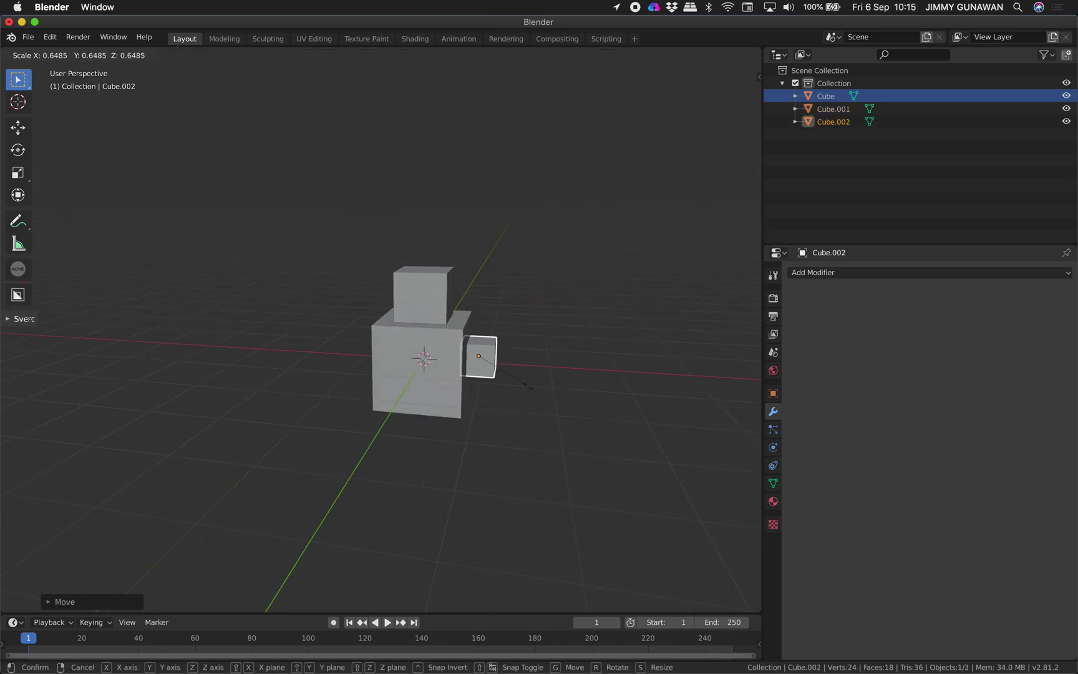
left_click(532, 381)
middle_click_drag(532, 378, 493, 391)
key("g")
left_click(503, 344)
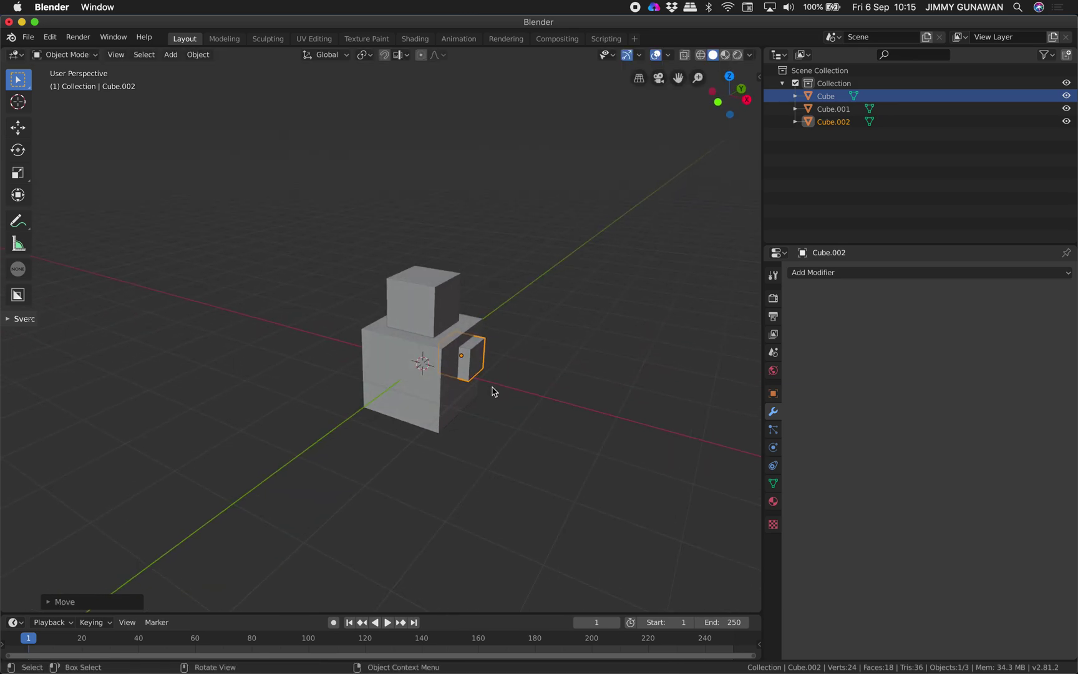
Step: Stretch the side cube along the X axis into an arm and reposition it beside the body
key("s")
key("x")
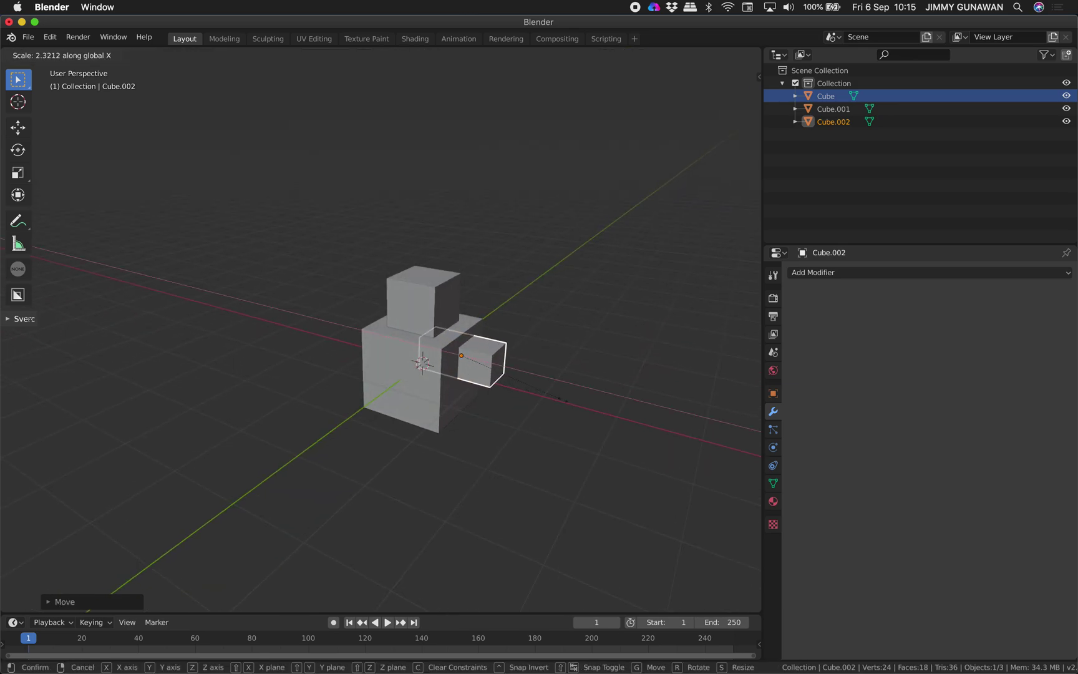
left_click(500, 389)
middle_click_drag(499, 388, 566, 325)
key("g")
left_click(606, 388)
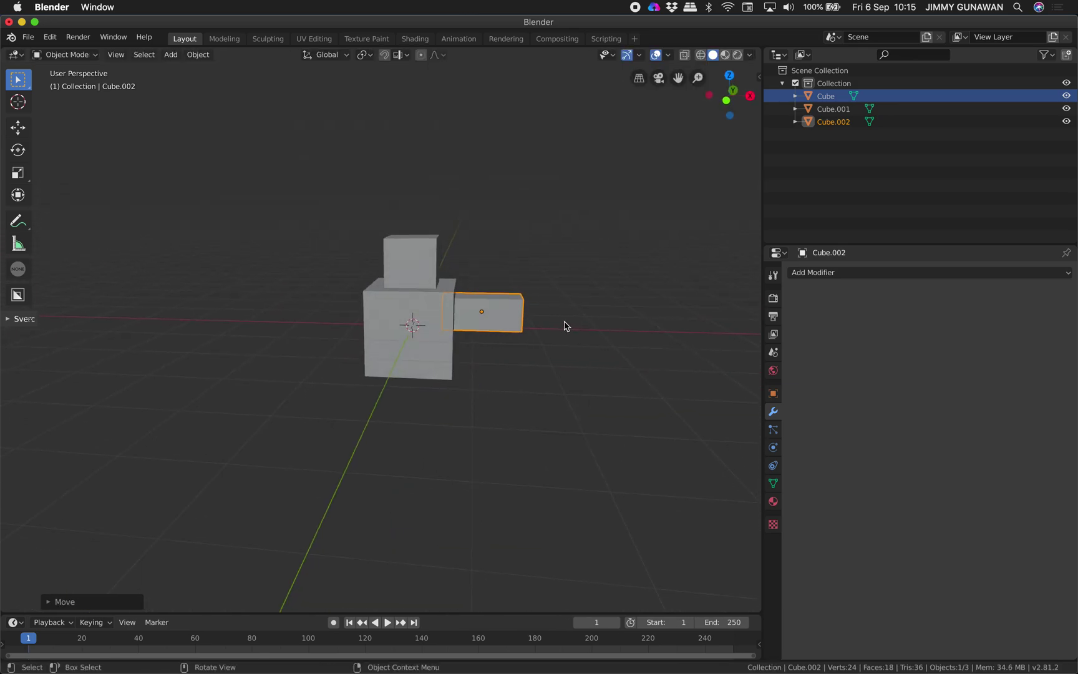
Step: Duplicate the arm block and rotate the copy into a slanted leg under the body's positive X side
key("shift+d")
key("r")
left_click(551, 419)
middle_click_drag(551, 419, 457, 373)
key("r")
left_click(547, 422)
Step: Select the head cube and adjust its uniform scale
left_click(480, 270)
key("s")
left_click(480, 272)
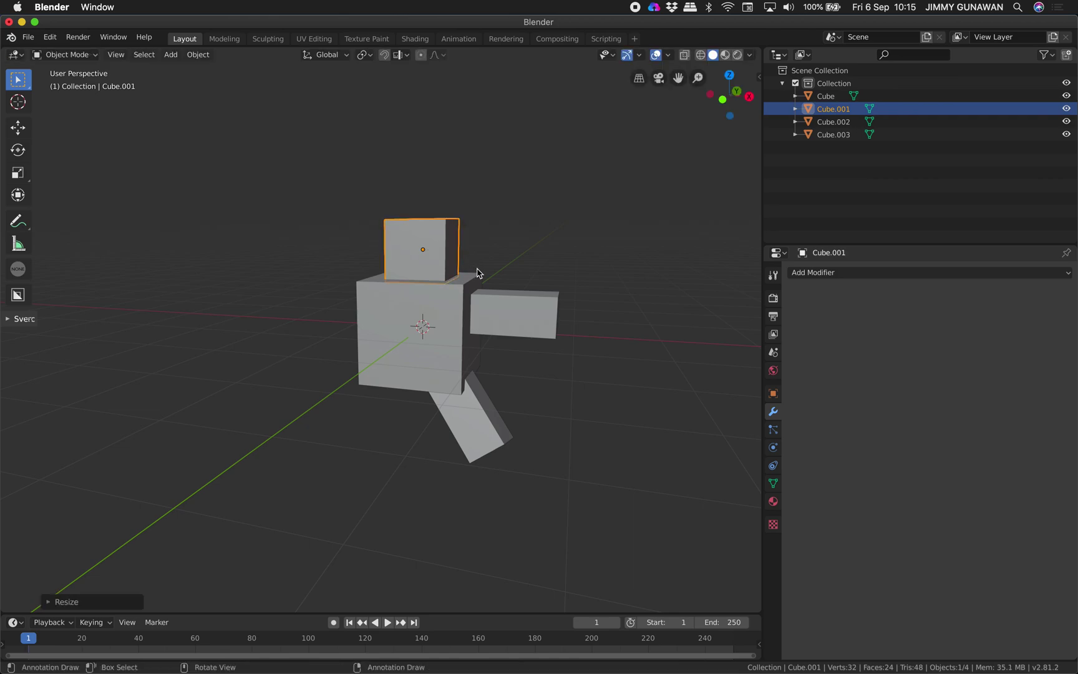
key("shift+d")
key("z")
left_click(488, 218)
middle_click_drag(489, 217, 513, 284)
key("Delete")
Step: Duplicate the head cube upward along Z and shrink the copy into a small block on top of the head
left_click(434, 239)
key("shift+d")
key("z")
left_click(472, 223)
key("s")
left_click(461, 240)
Step: Duplicate the top block down into the head, and duplicate it again as a smaller ear on the head's positive X side
key("shift+d")
key("z")
left_click(487, 285)
key("shift+d")
left_click(527, 286)
key("s")
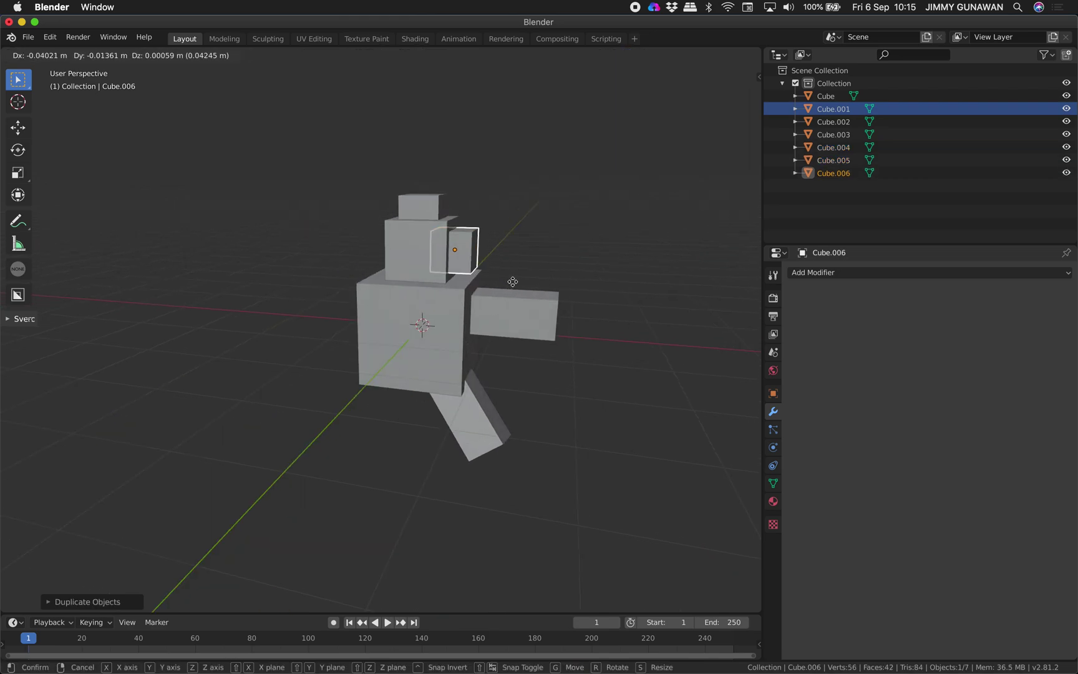
left_click(503, 282)
key("g")
left_click(498, 278)
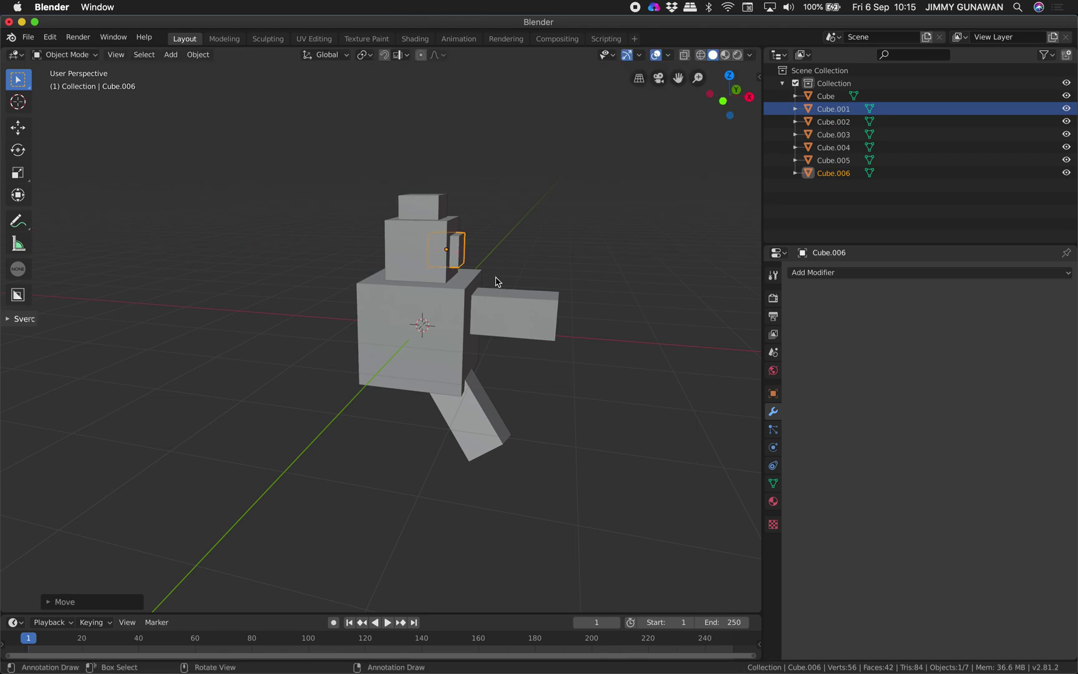
Step: Select the ear, arm and leg blocks together and join them into one object
middle_click_drag(498, 277, 602, 286)
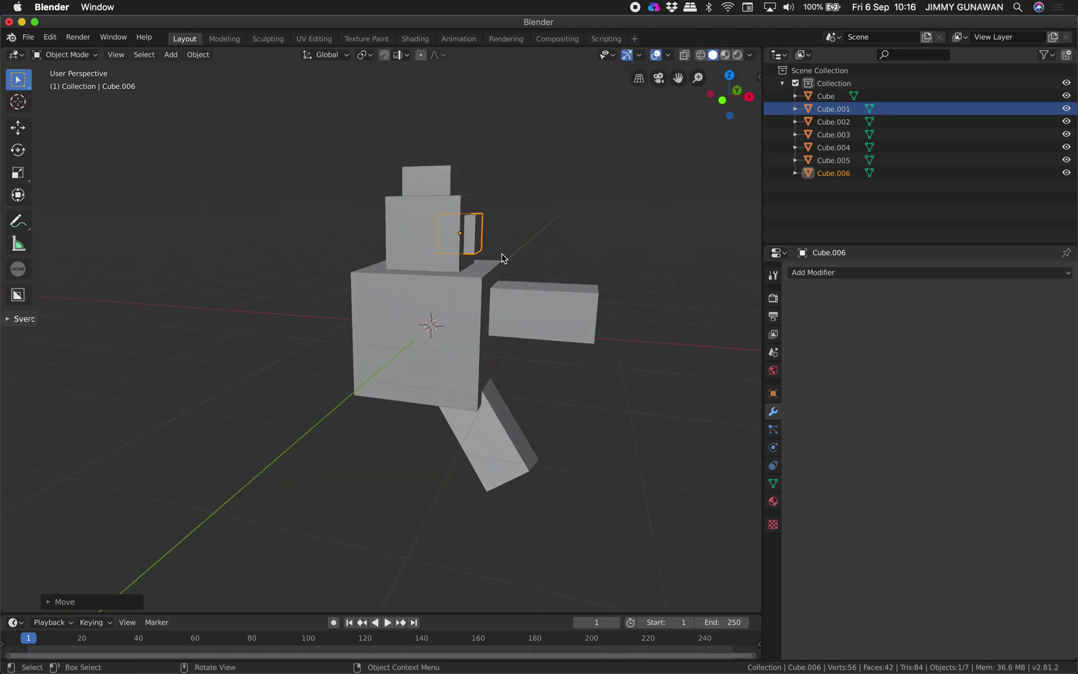
left_click(483, 235)
left_click(500, 234)
left_click(485, 233)
left_click(538, 311)
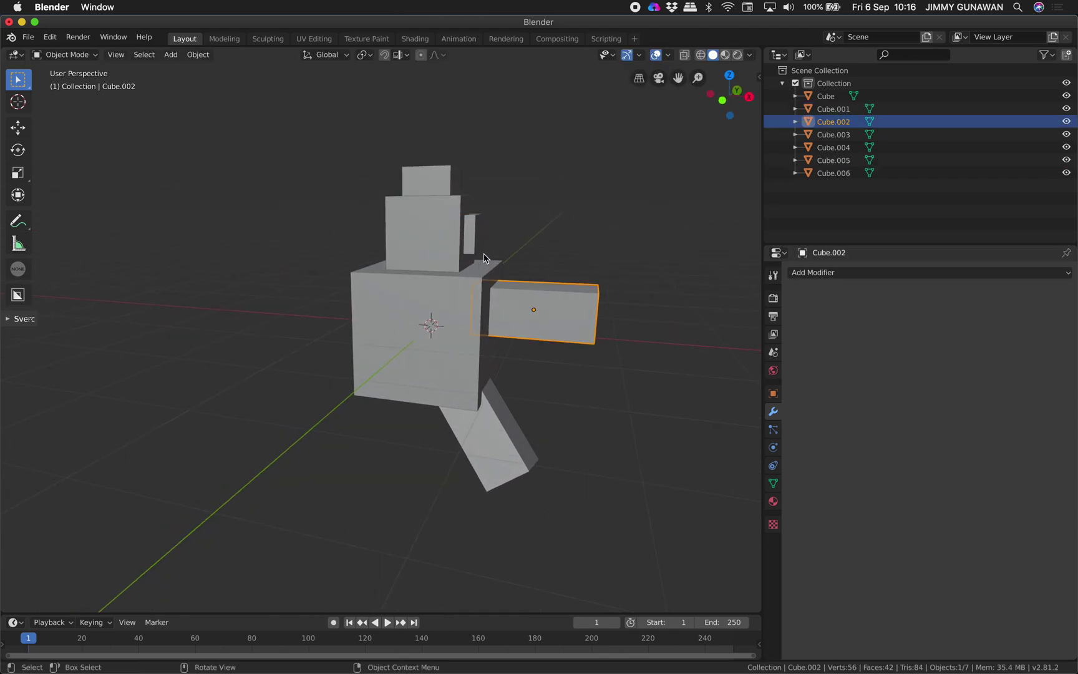
left_click(477, 241)
left_click(527, 303, "shift")
left_click(497, 403, "shift")
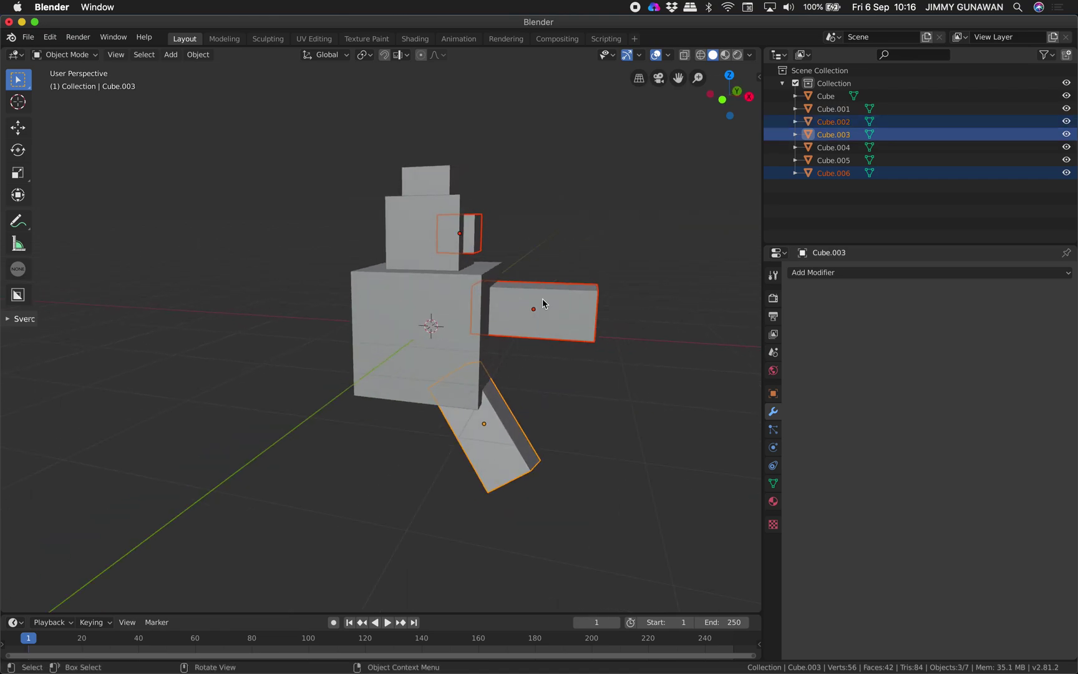
key("ctrl+j")
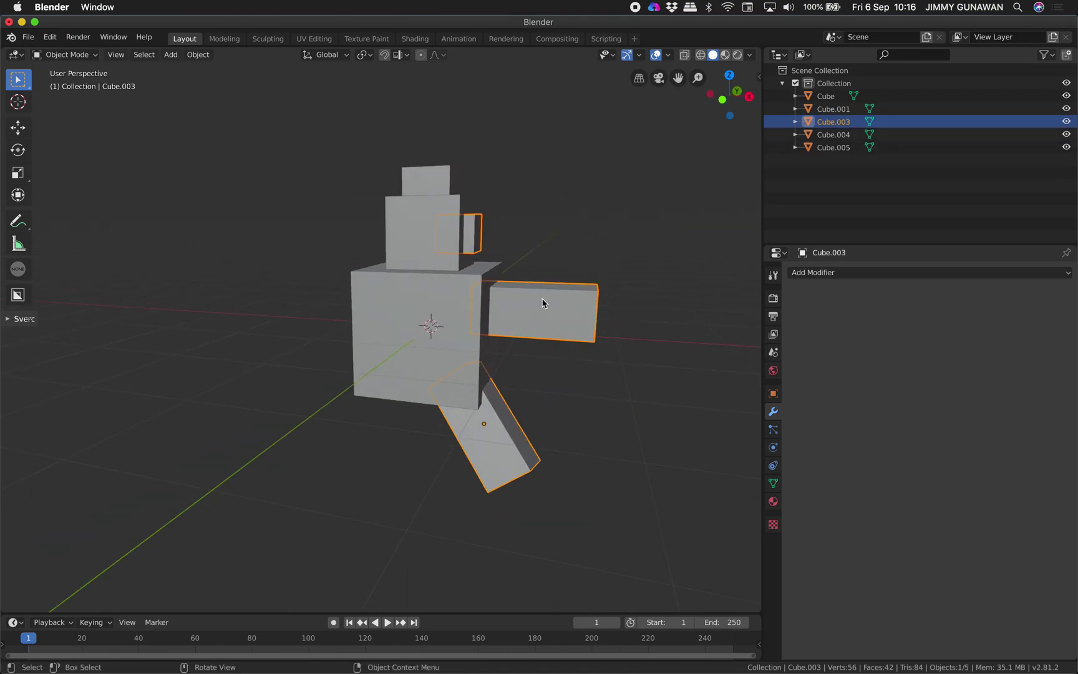
Step: Add a Mirror modifier on the X axis to the joined limbs and apply All Transforms to the object
left_click(826, 273)
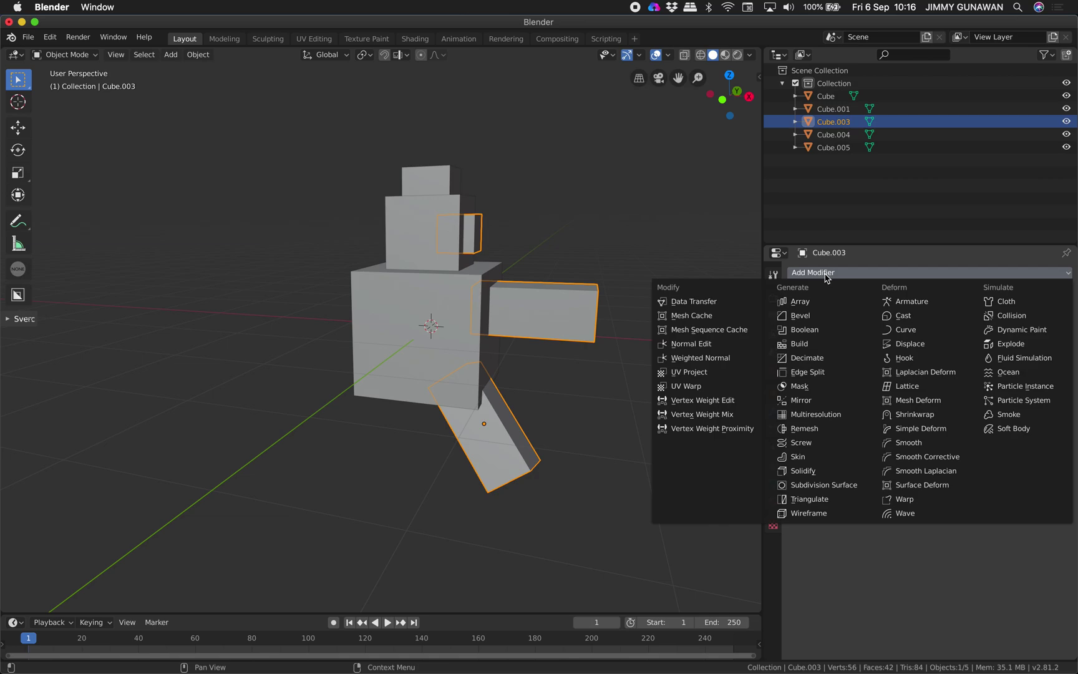
left_click(817, 401)
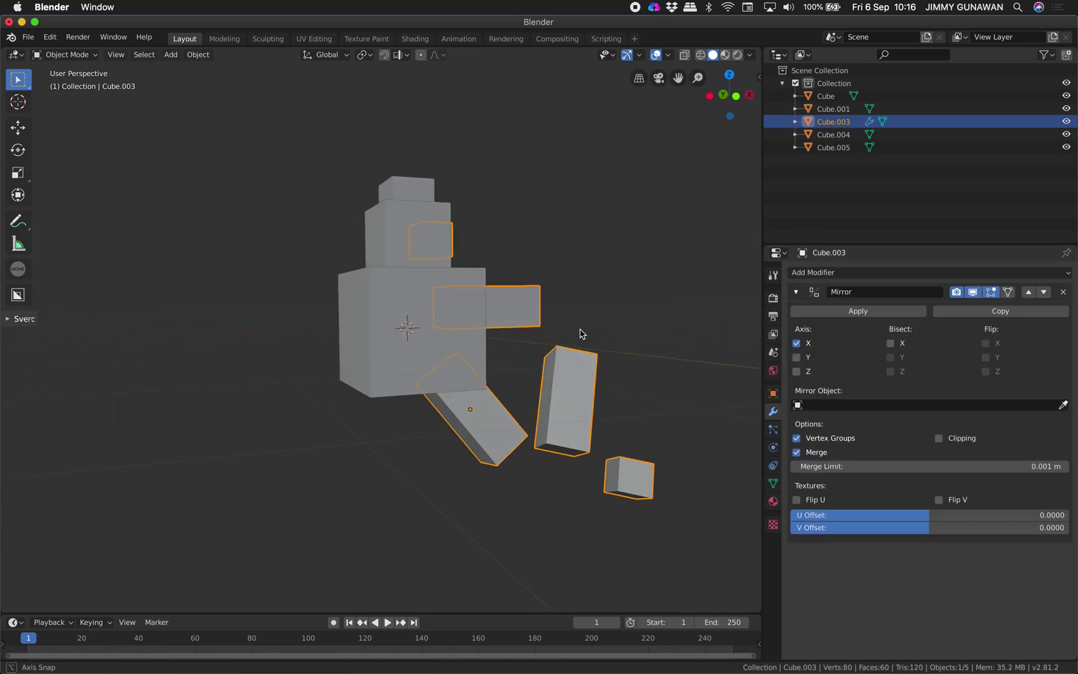
middle_click_drag(560, 340, 569, 308)
key("ctrl+a")
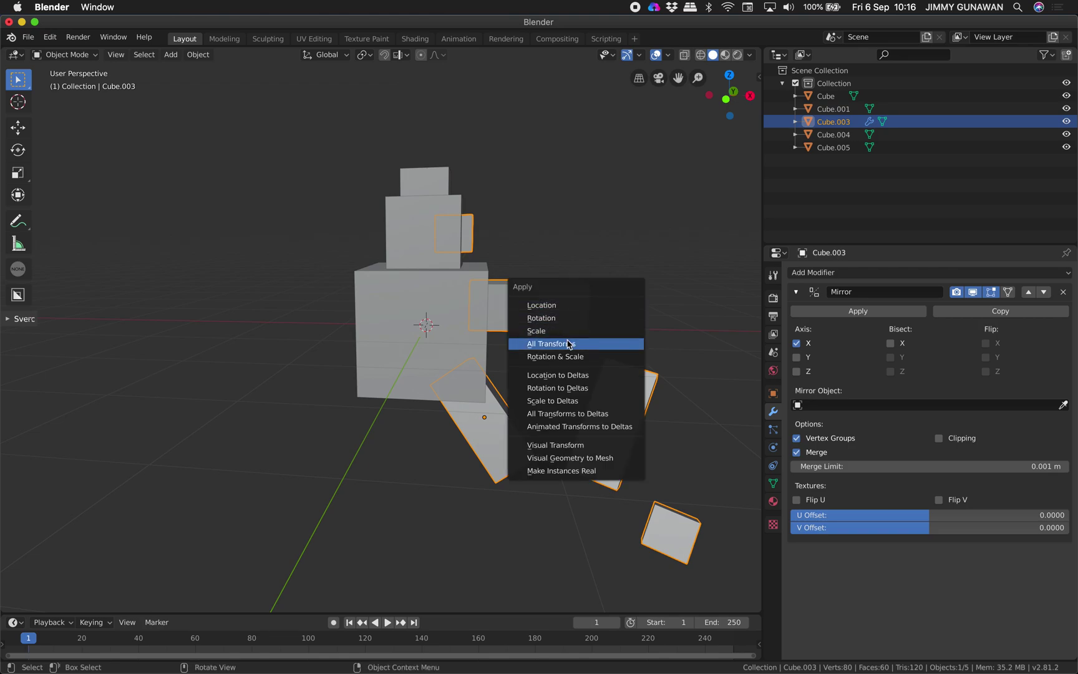
left_click(570, 345)
Step: Select all the character's blocks, convert them to meshes and join them into a single object
middle_click_drag(570, 346, 495, 301)
key("alt+a")
key("a")
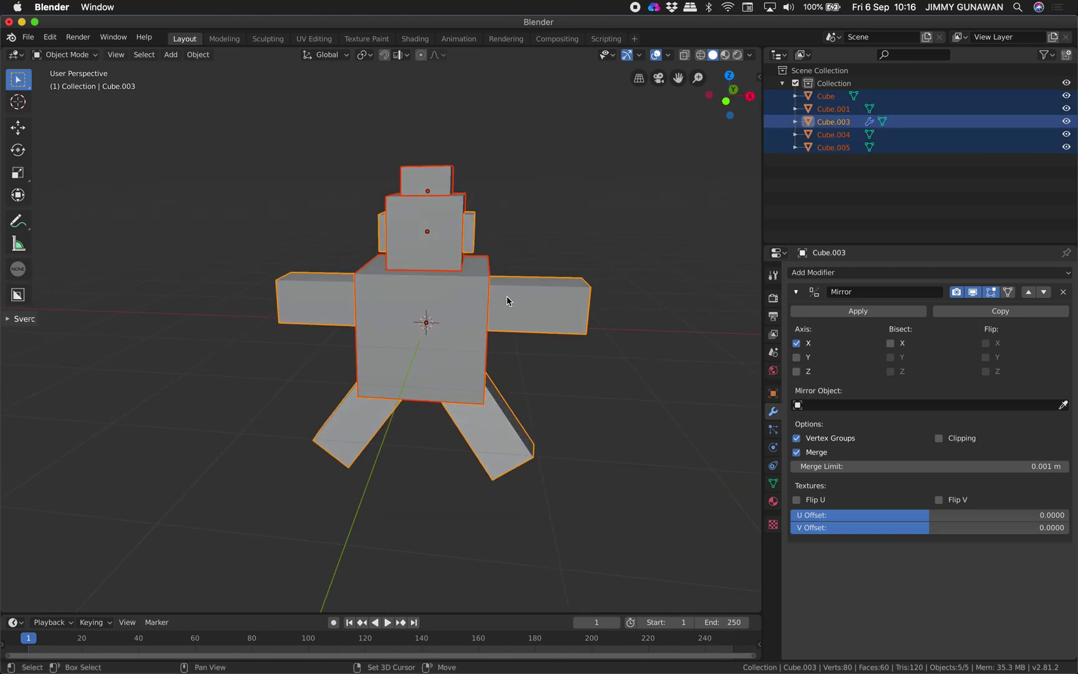
left_click(508, 297, "shift")
middle_click_drag(509, 297, 502, 295)
left_click(502, 294, "shift")
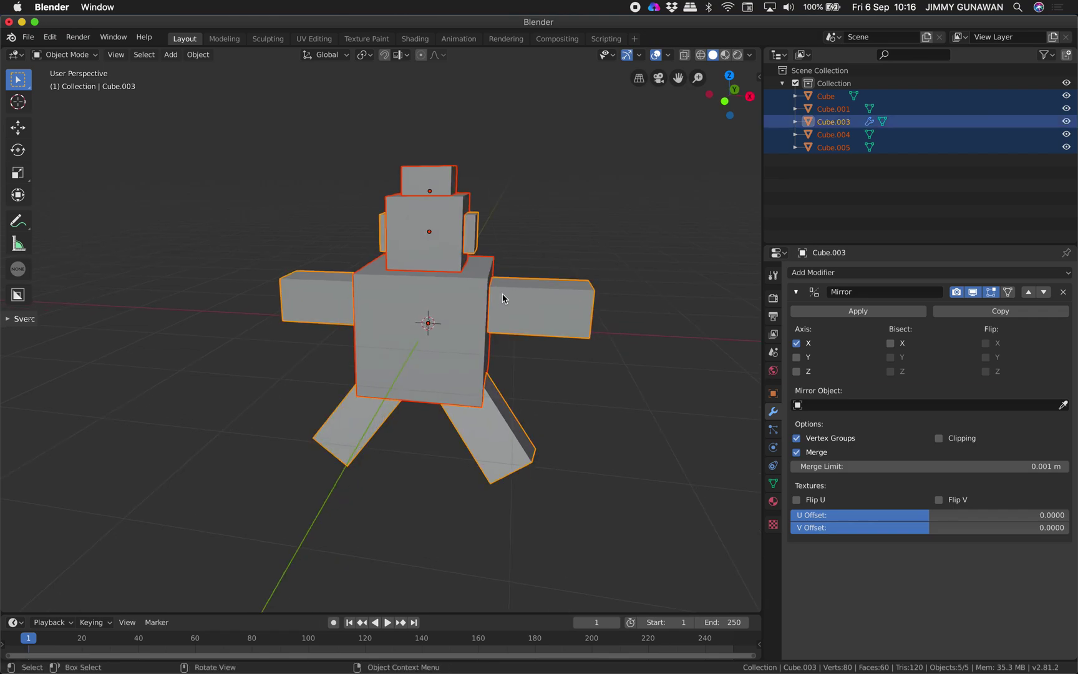
key("F3")
left_click(565, 319)
left_click(558, 316)
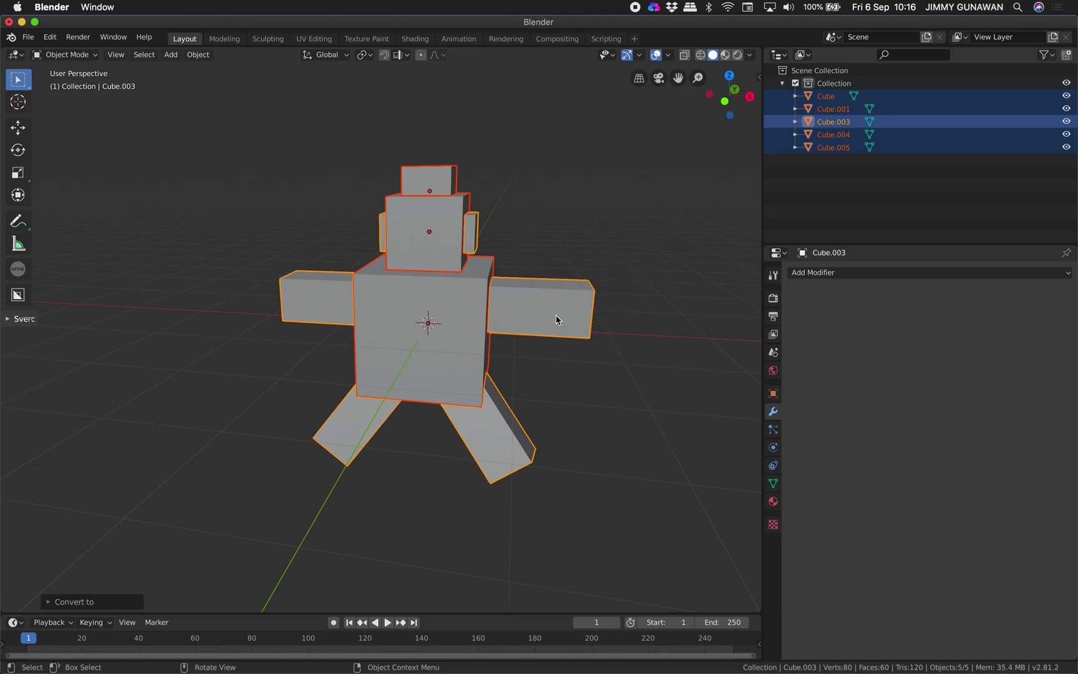
key("ctrl+j")
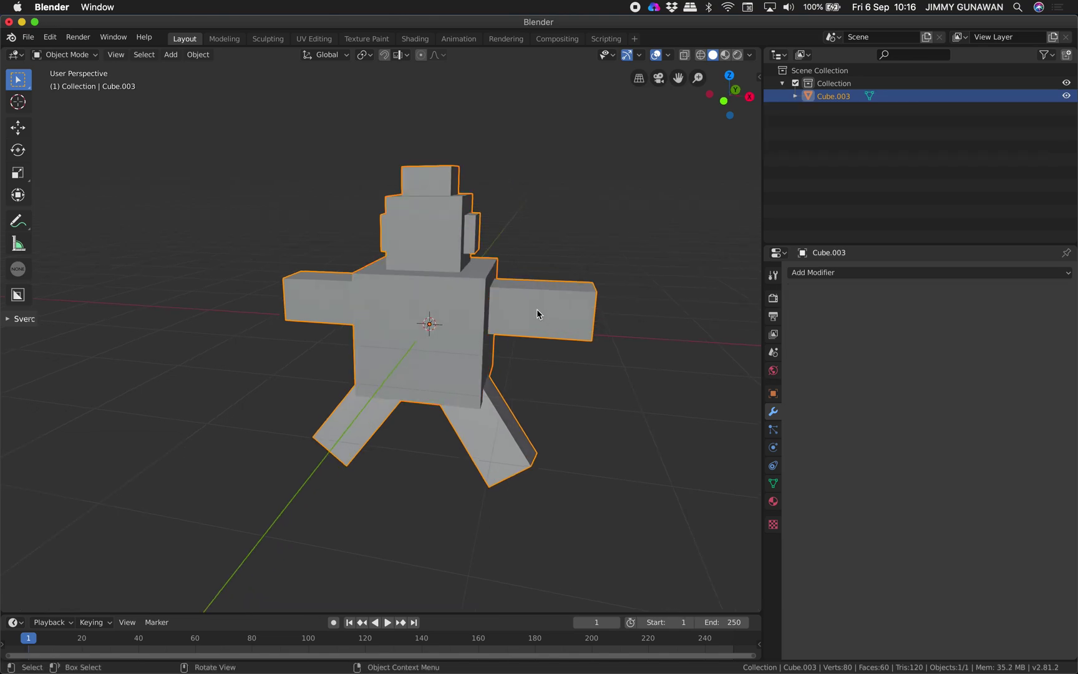
Step: Move the joined character up along the Z axis so its feet stand near the ground grid
middle_click_drag(537, 310, 545, 296)
scroll(536, 298, "down", 1)
key("g")
key("z")
left_click(535, 174)
middle_click_drag(537, 175, 599, 296, "shift")
Step: Add a Remesh modifier to the joined character
left_click(873, 274)
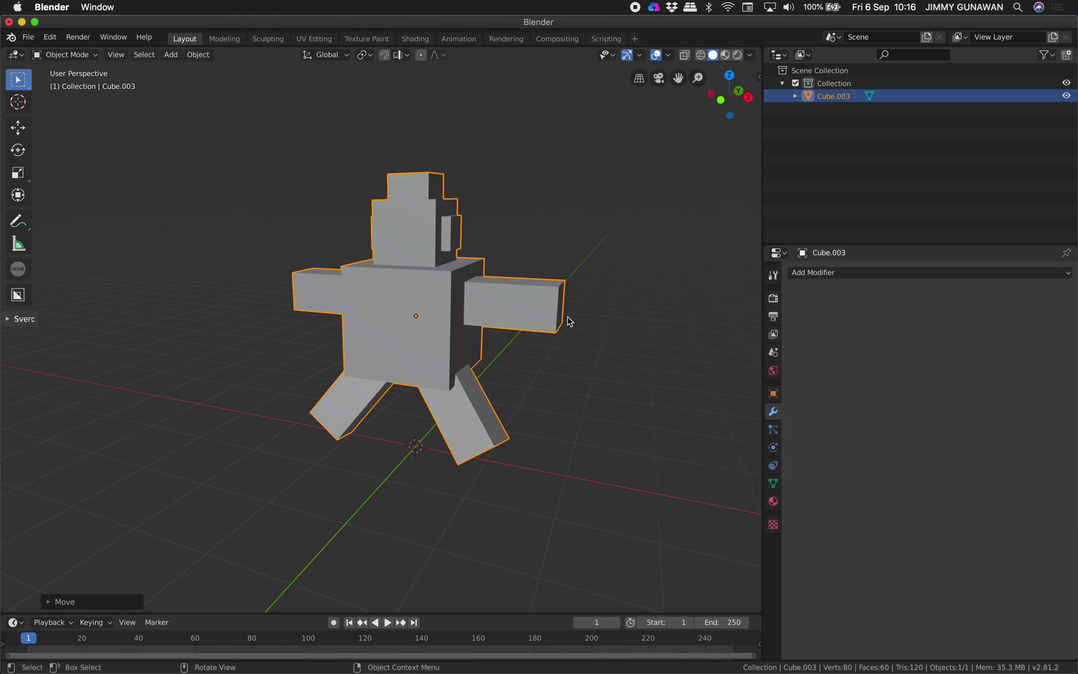
middle_click_drag(573, 321, 583, 312)
left_click(852, 273)
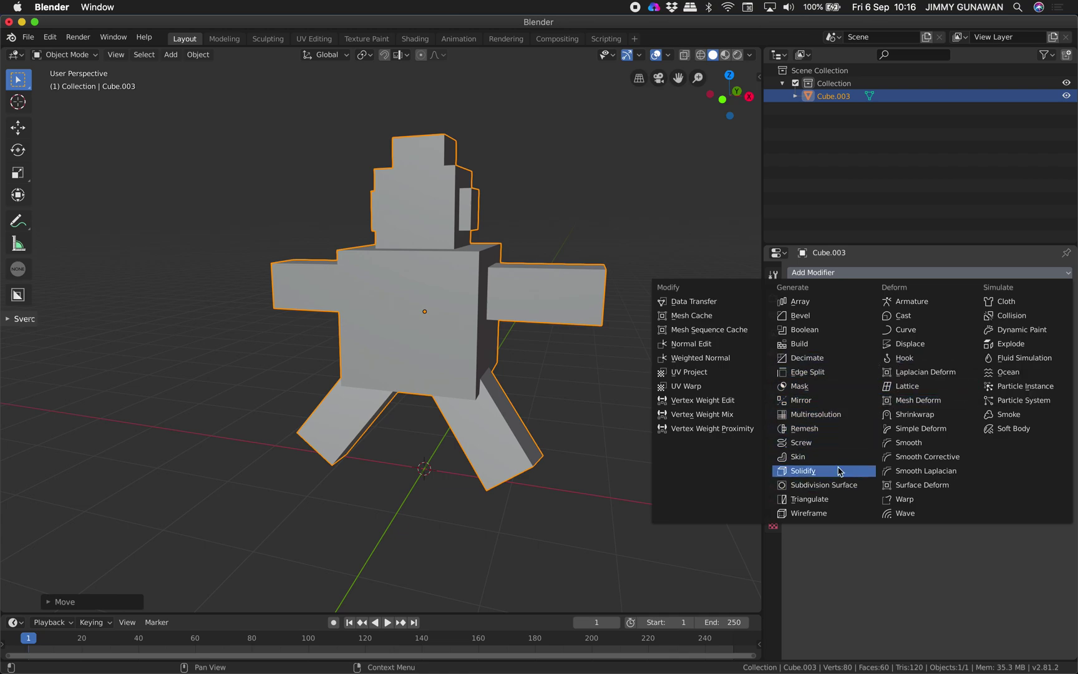
left_click(819, 429)
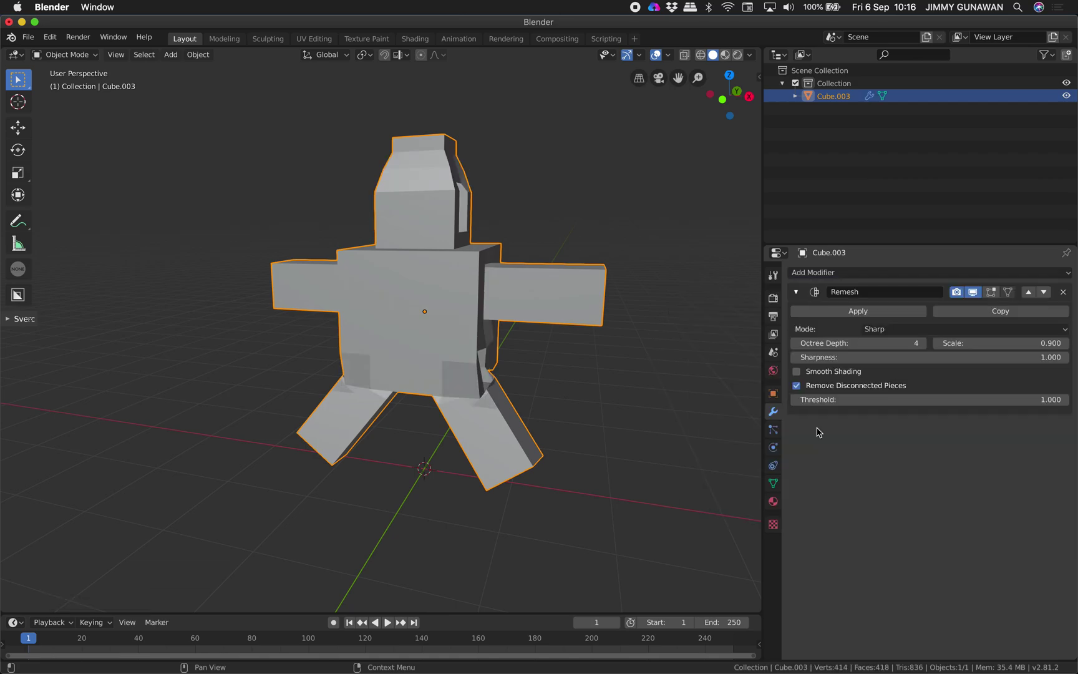
Step: Switch the character's Remesh modifier to Voxel mode and reduce the voxel size to 0.0394
left_click(901, 330)
left_click(891, 388)
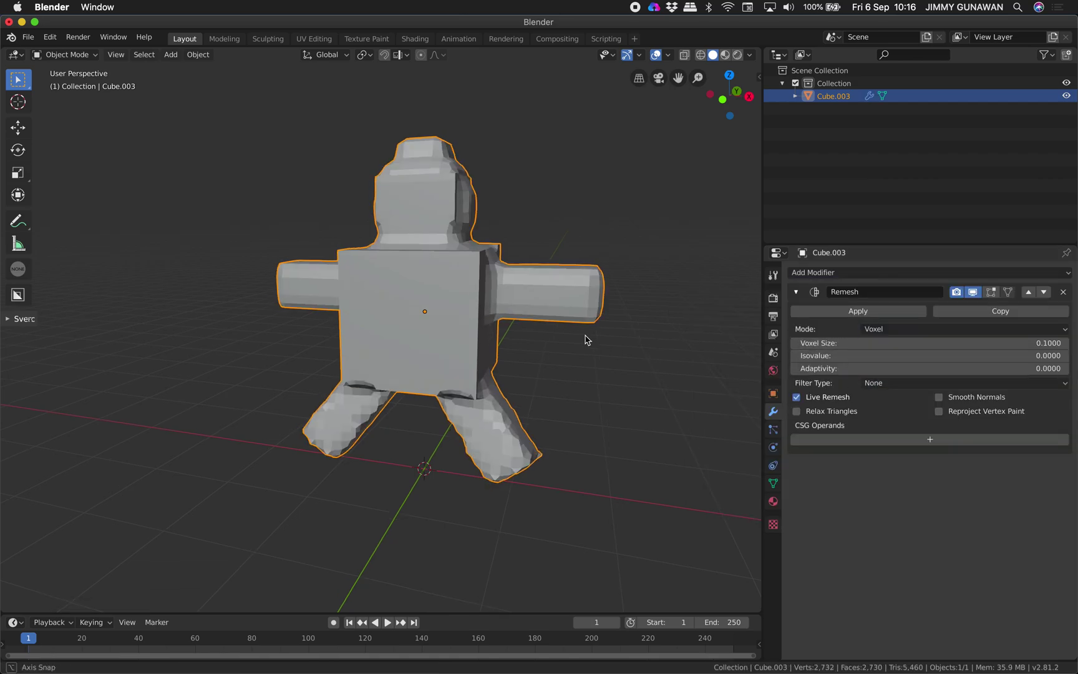
middle_click_drag(644, 334, 604, 335)
left_click_drag(862, 344, 825, 344)
middle_click_drag(578, 337, 536, 332)
scroll(503, 301, "up", 2)
left_click_drag(890, 340, 832, 344)
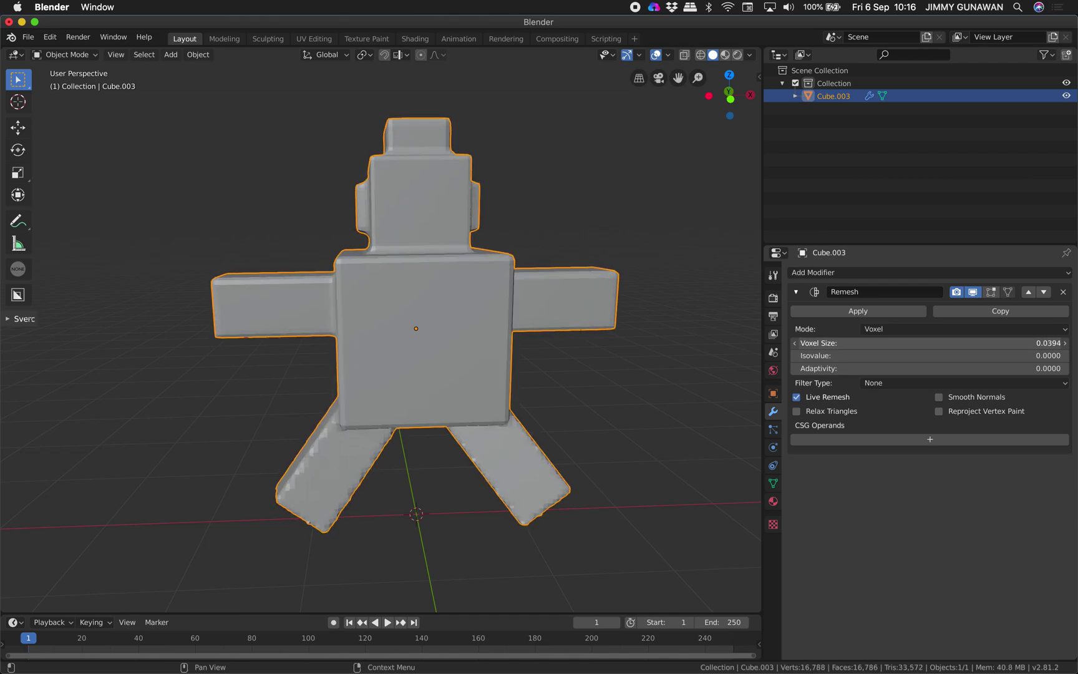
Step: Refine the character's voxel remesh by lowering the voxel size to 0.0092
middle_click_drag(552, 313, 624, 331)
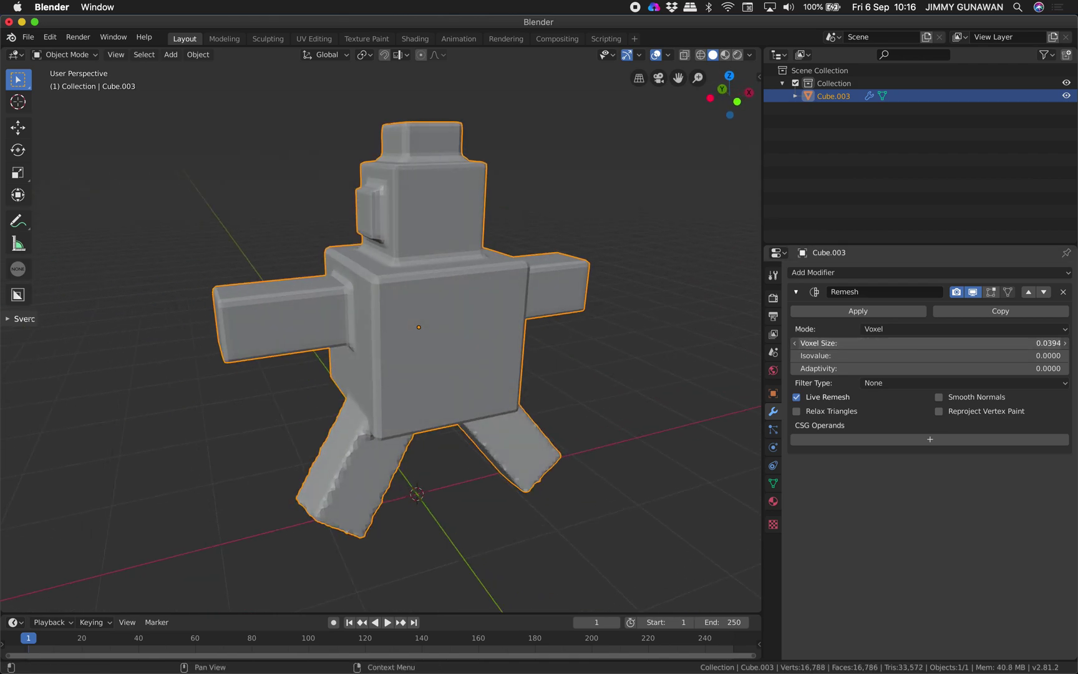
middle_click_drag(530, 335, 441, 335)
mouse_move(867, 342)
left_mouse_down()
mouse_move(839, 338)
mouse_move(868, 344)
left_mouse_up()
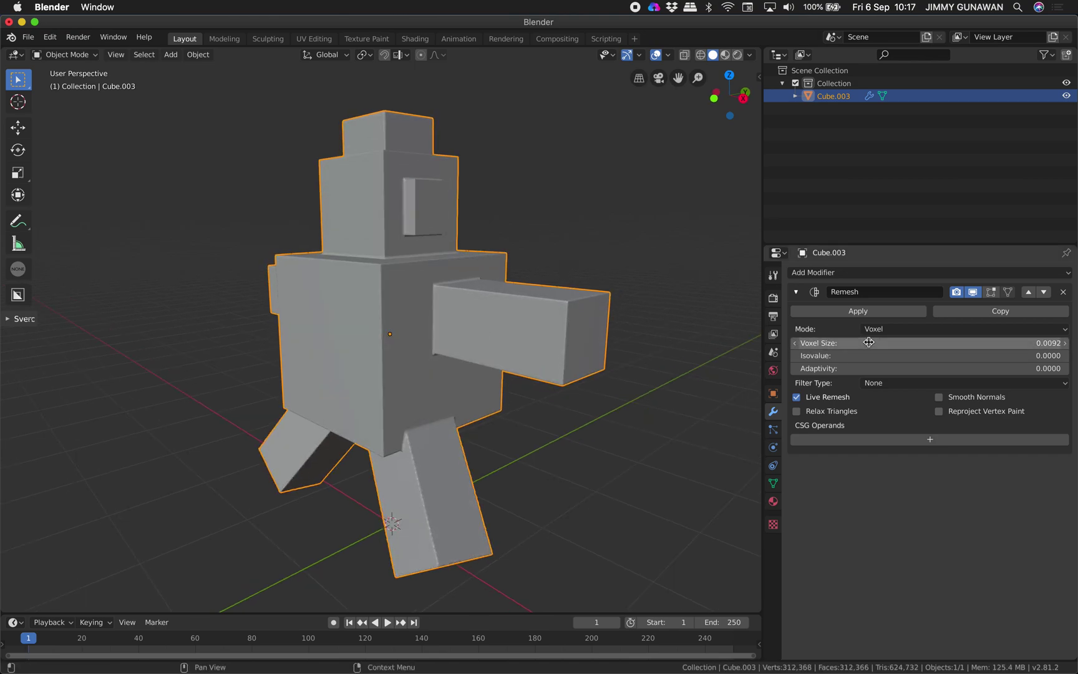
middle_click_drag(508, 342, 683, 291)
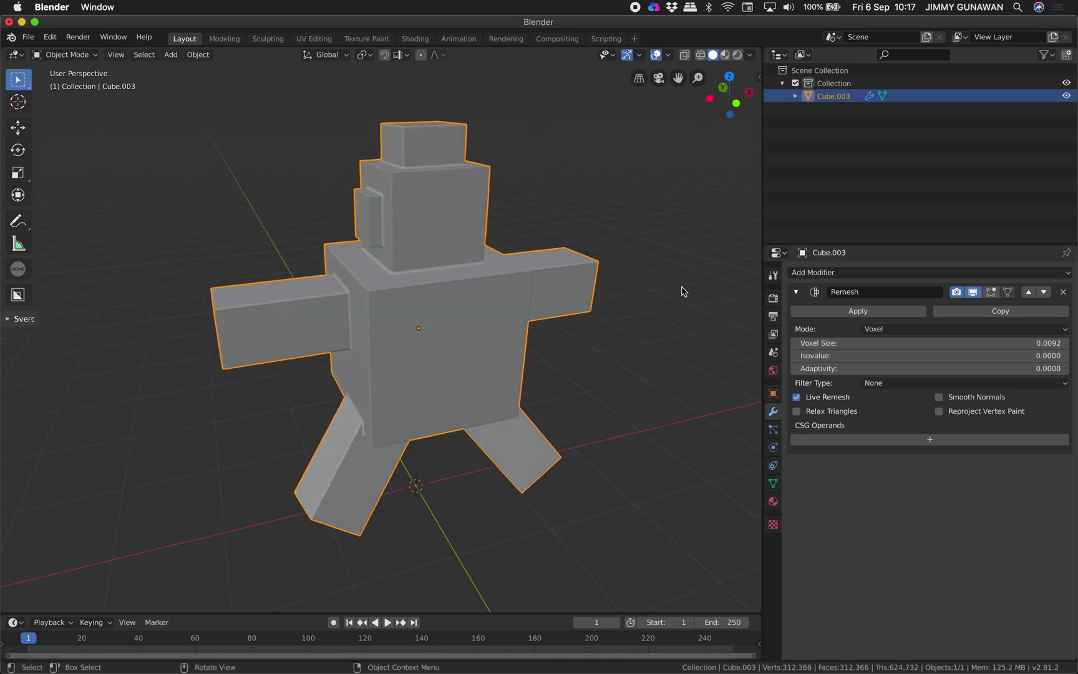
left_click(991, 343)
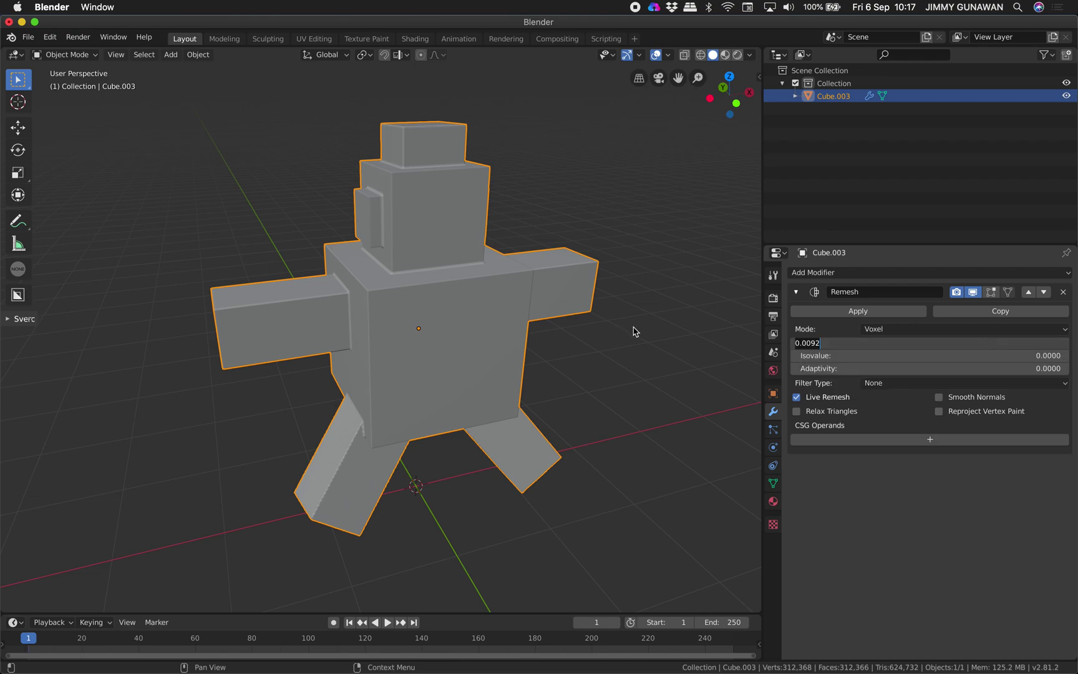
key("Return")
Step: Check the finely remeshed character in another viewport shading mode and return to solid shading
mouse_move(580, 280)
middle_mouse_down()
mouse_move(498, 277)
mouse_move(520, 283)
mouse_move(523, 259)
mouse_move(568, 277)
mouse_move(490, 287)
mouse_move(453, 318)
mouse_move(431, 309)
mouse_move(594, 325)
middle_mouse_up()
key("z")
left_click(490, 287)
key("z")
left_click(583, 288)
Step: Try a Remesh voxel size of 0.001, and terminate the running Blender process from its Terminal window
left_click(858, 343)
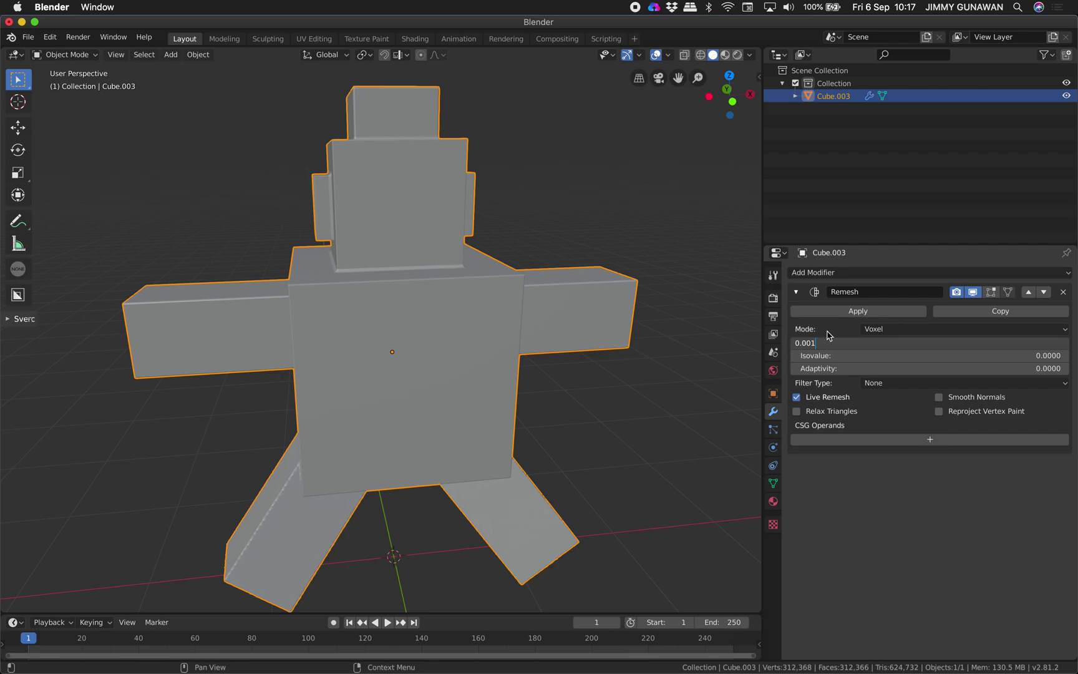
left_click_drag(346, 25, 571, 254)
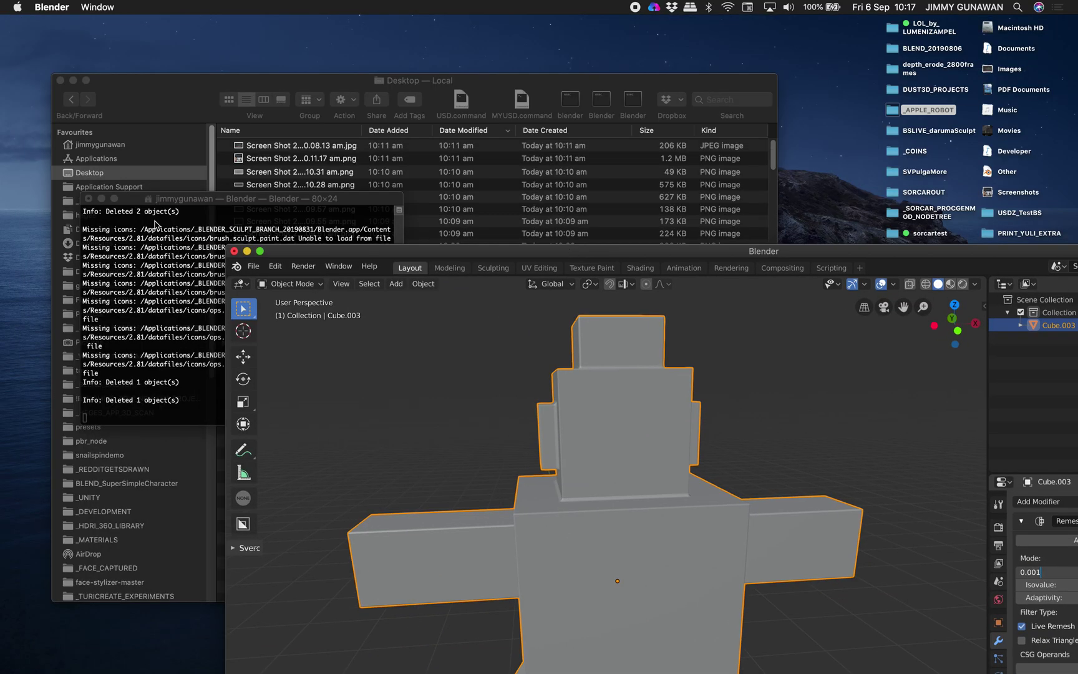
left_click(89, 199)
left_click_drag(312, 205, 296, 125)
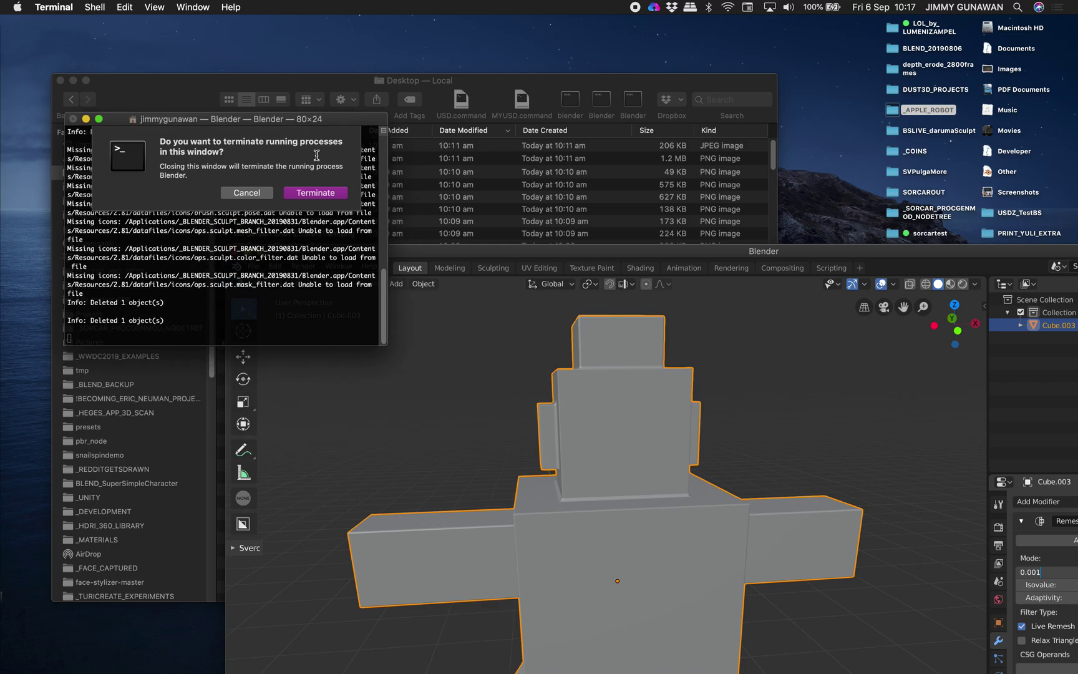
left_click(313, 190)
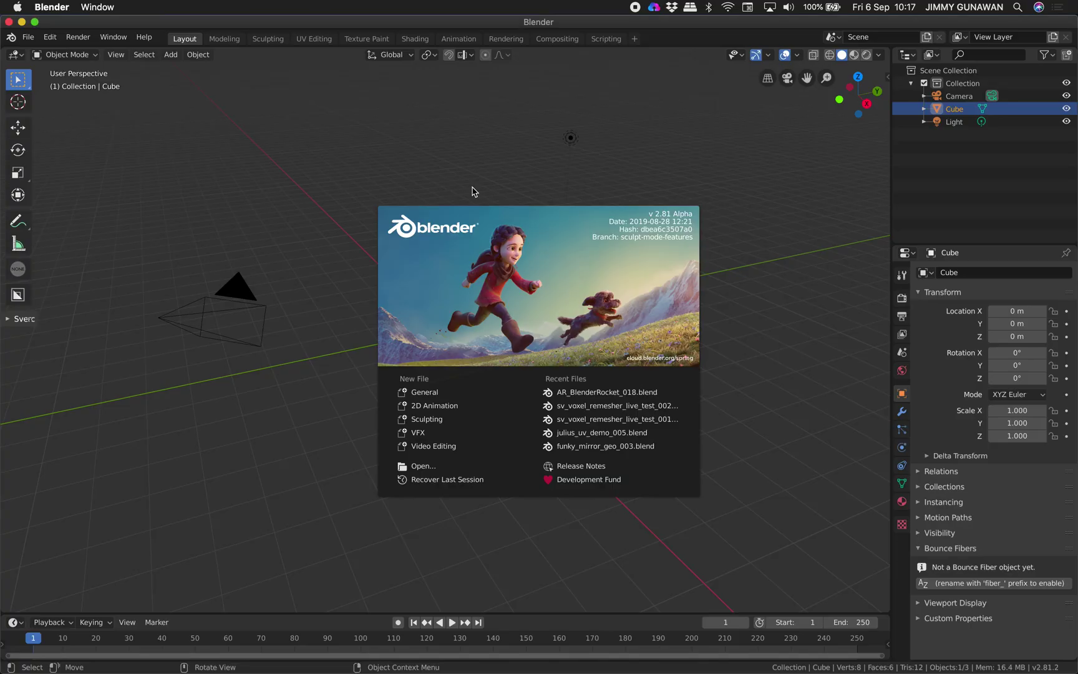
Step: Dismiss the splash screen of the fresh Blender session and delete all default objects from the scene
left_click(377, 185)
middle_click_drag(352, 168, 474, 225)
key("a")
key("Delete")
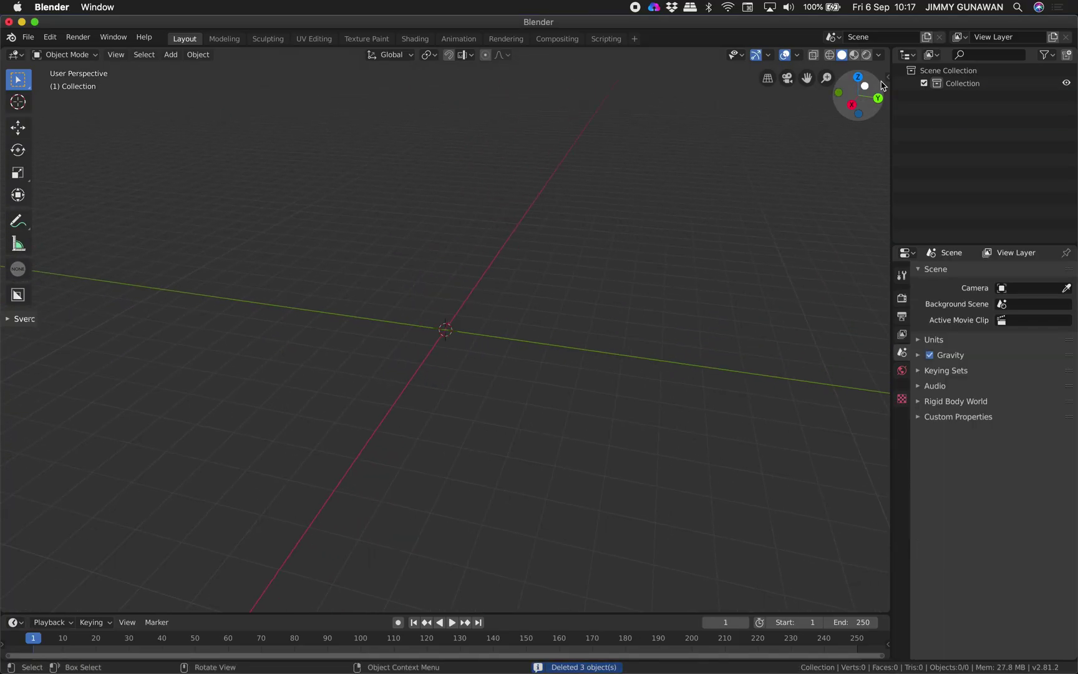
Step: Split the 3D viewport horizontally in full screen and turn the upper area into a Sverchok Nodes editor with a new node tree
left_click_drag(891, 50, 718, 256)
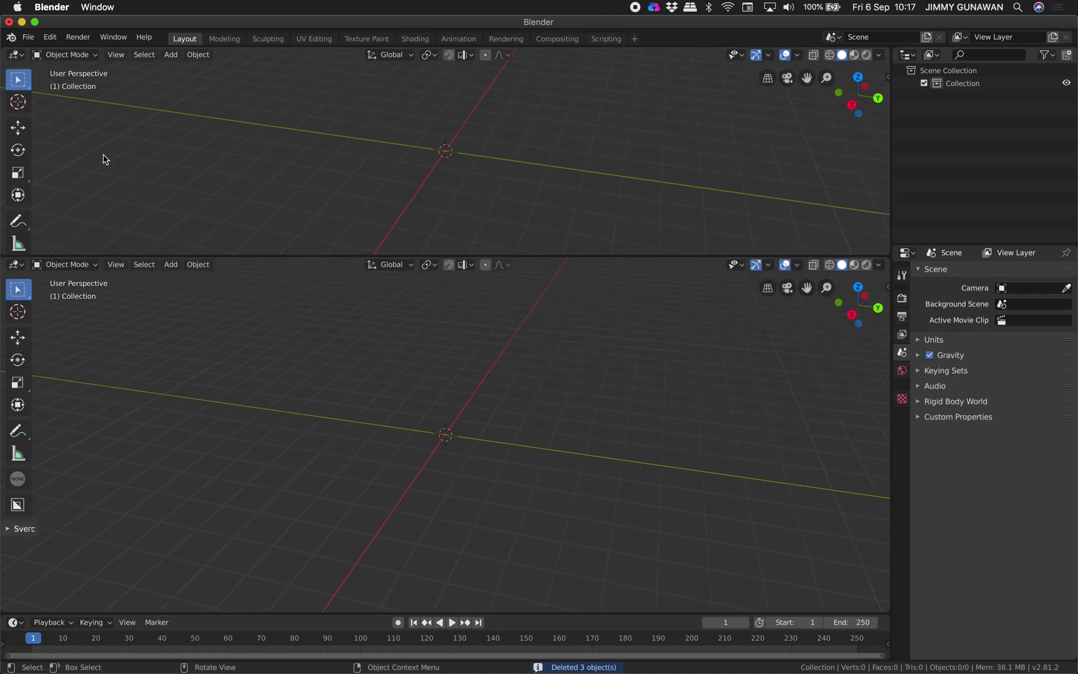
left_click(35, 22)
left_click(16, 25)
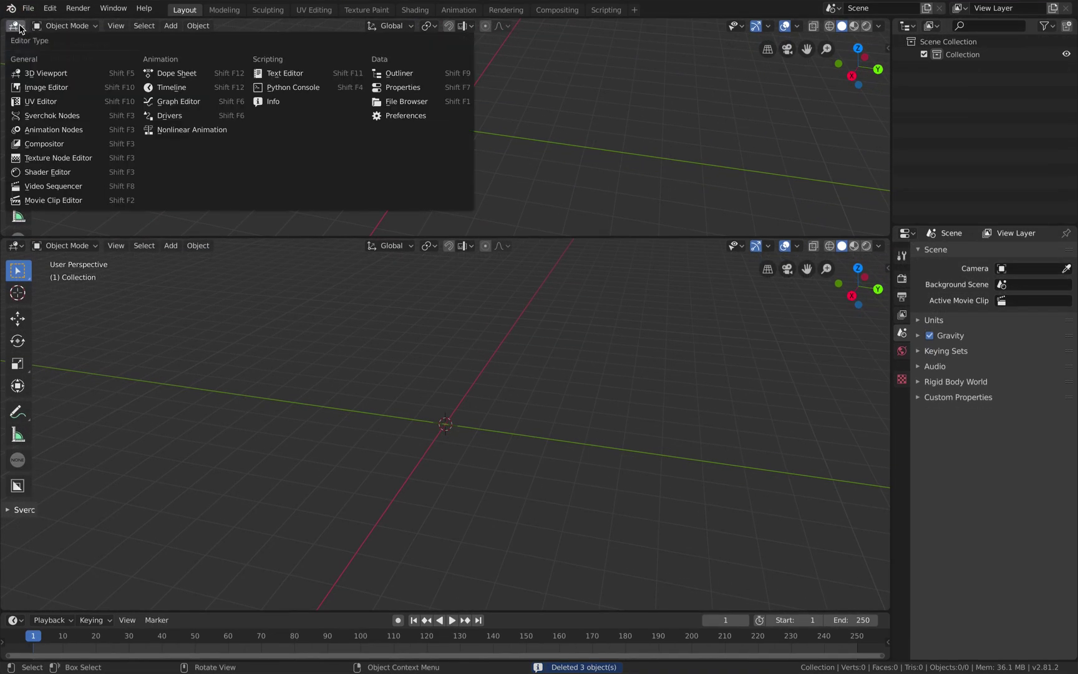
left_click(57, 115)
left_click(436, 26)
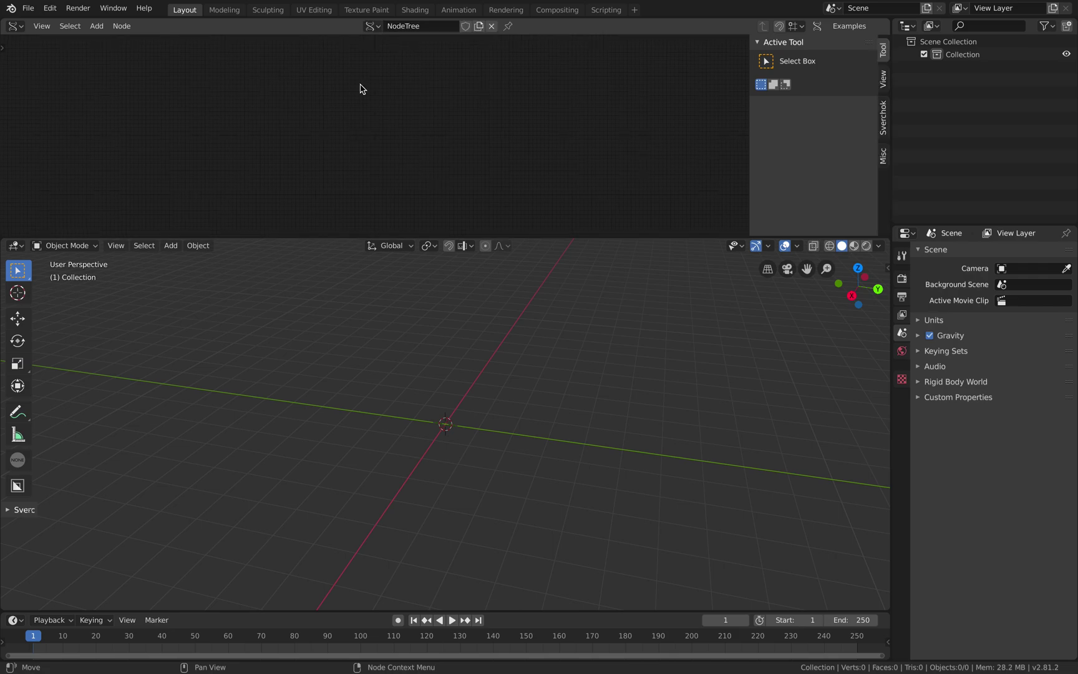
Step: Add a Box node to the Sverchok node tree
key("alt+space")
type("box")
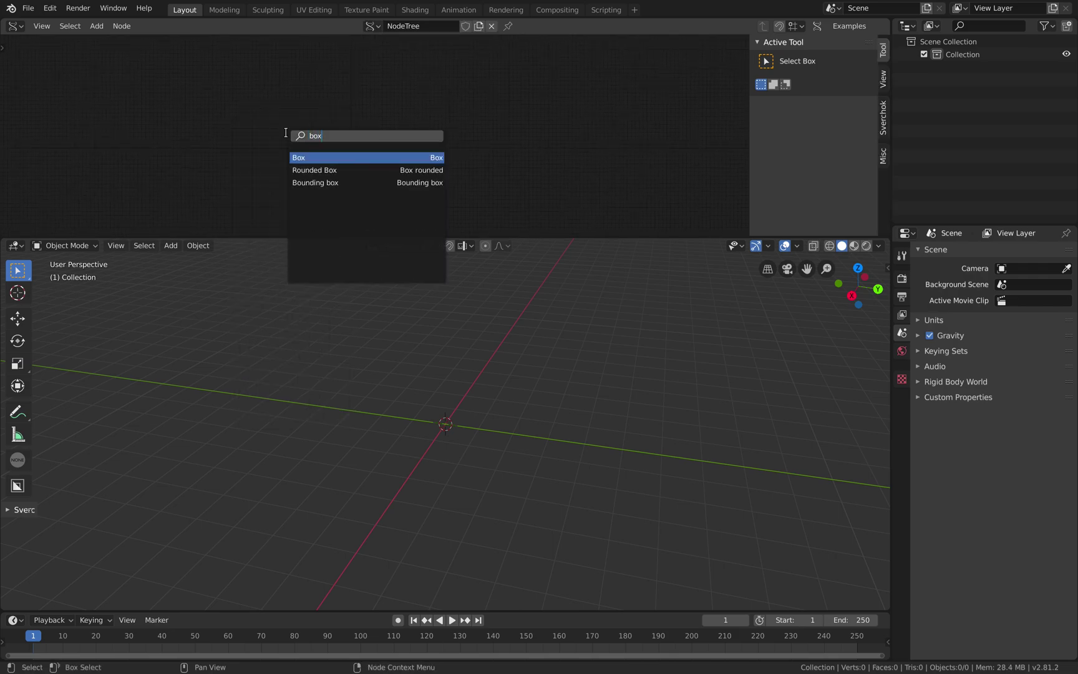
key("Return")
left_click(256, 106)
key("shift+a")
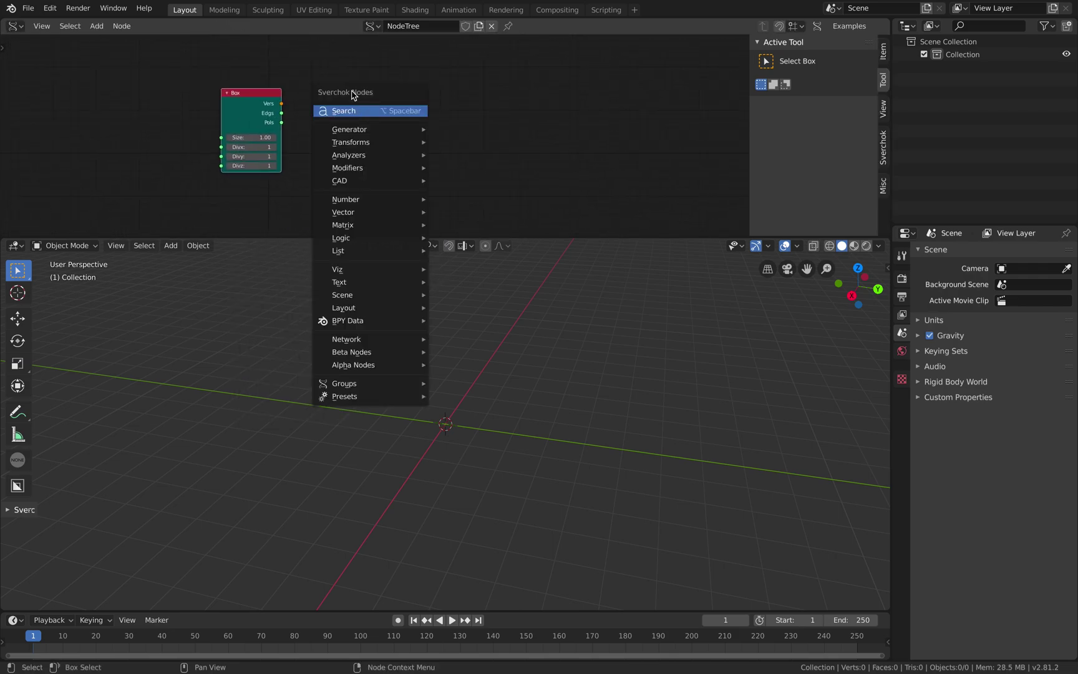
key("Escape")
Step: Save the Blender file to the Desktop as sv_voxelremeshMod_001.blend
key("ctrl+s")
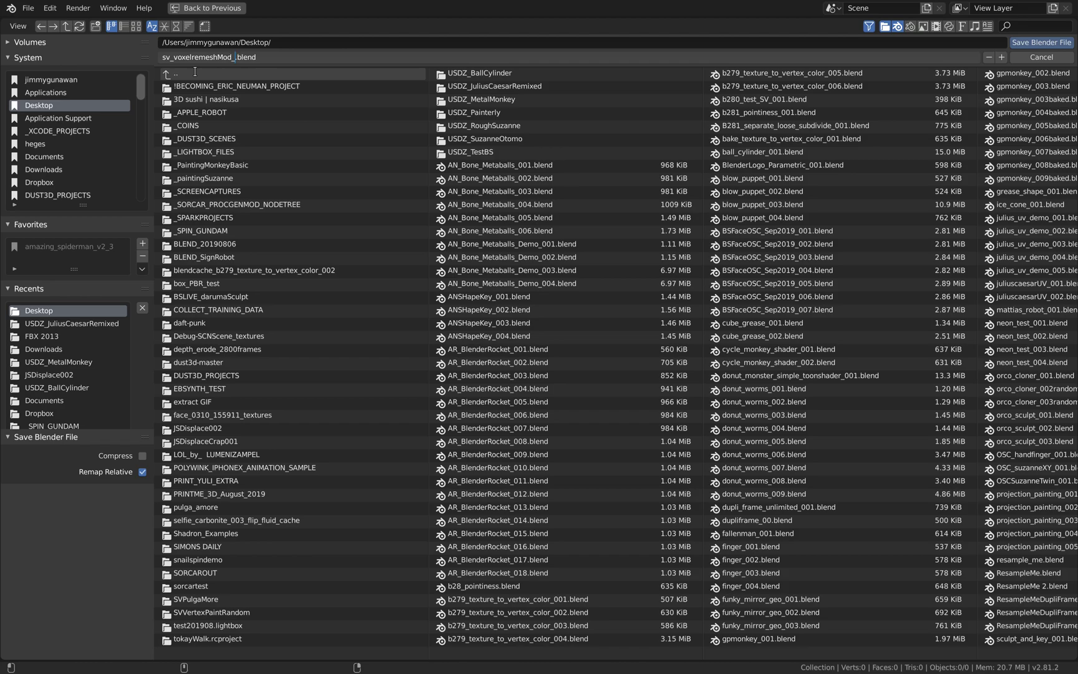
type("001")
key("Return")
left_click(1026, 43)
Step: Add a Viewer BMesh node beside the Box node
middle_click_drag(410, 73, 393, 75)
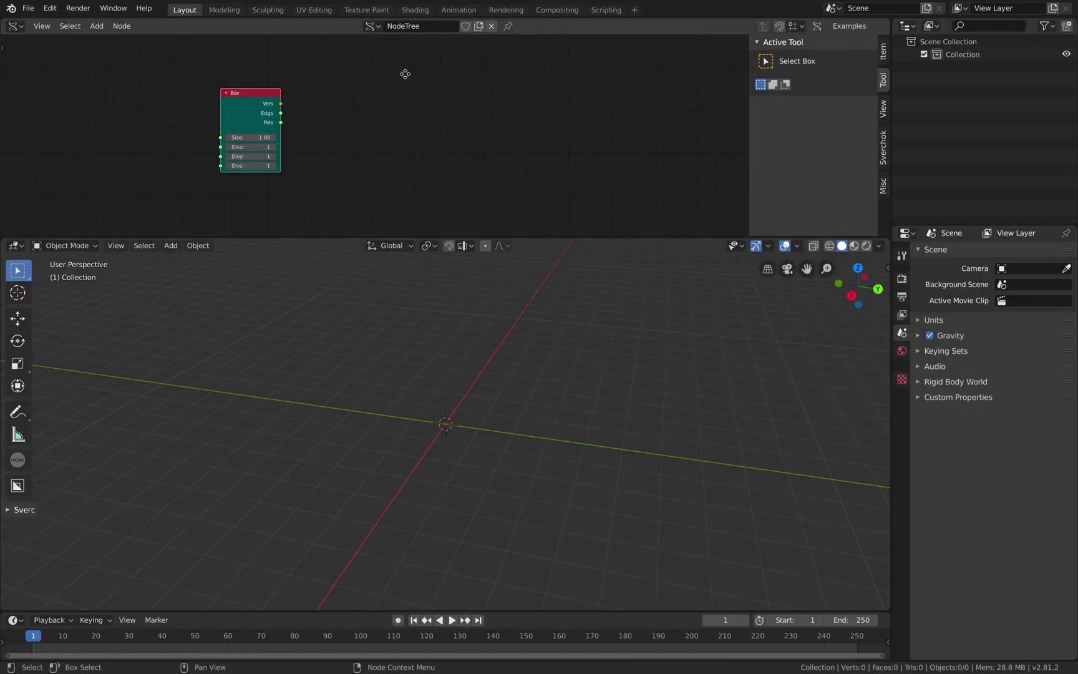
key("alt+space")
type("bmes")
key("Return")
left_click(377, 81)
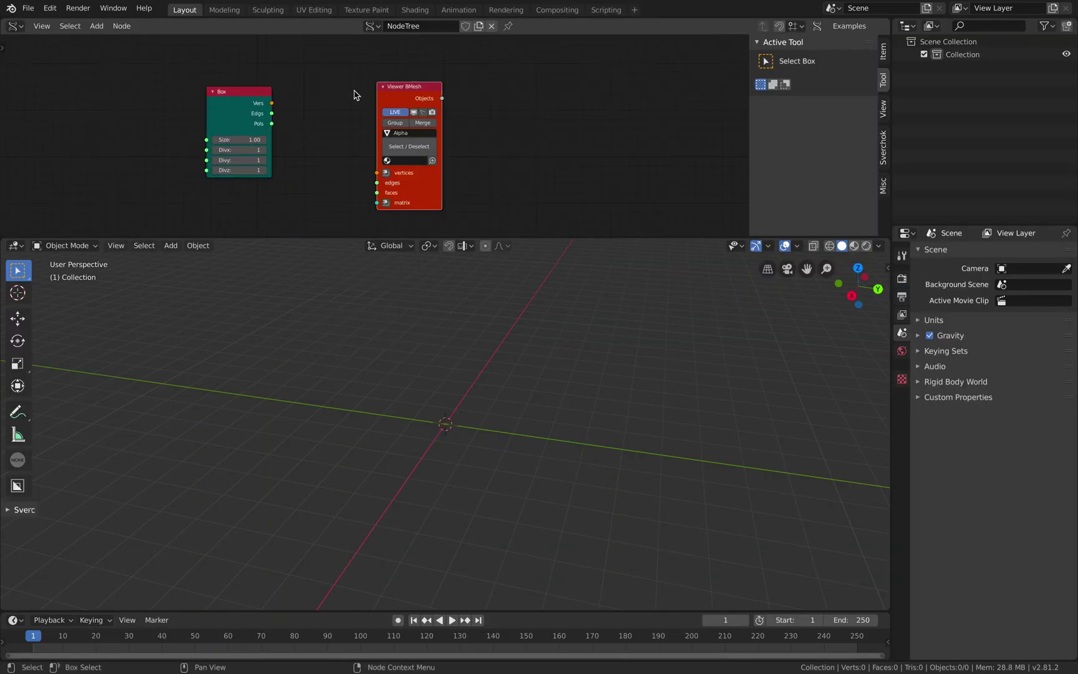
Step: Link the Box node's Vers and Pols outputs to the Viewer BMesh vertices and faces, and set the box size to 1.66
left_click_drag(275, 105, 358, 186)
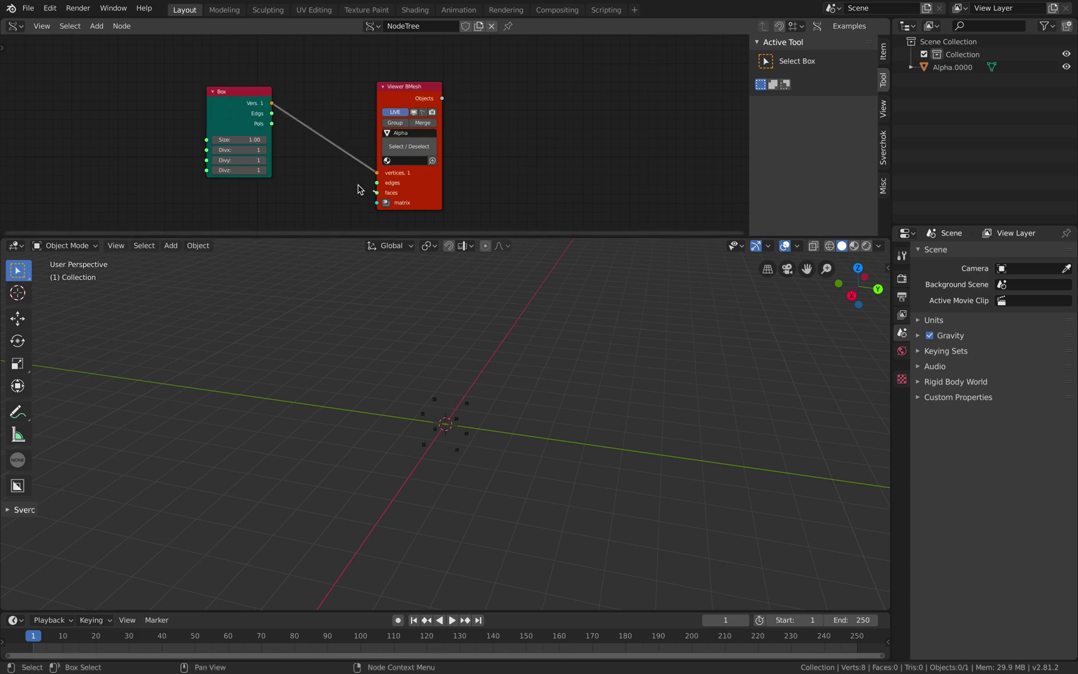
left_click_drag(276, 126, 272, 124)
left_click_drag(404, 99, 353, 89)
scroll(448, 380, "up", 6)
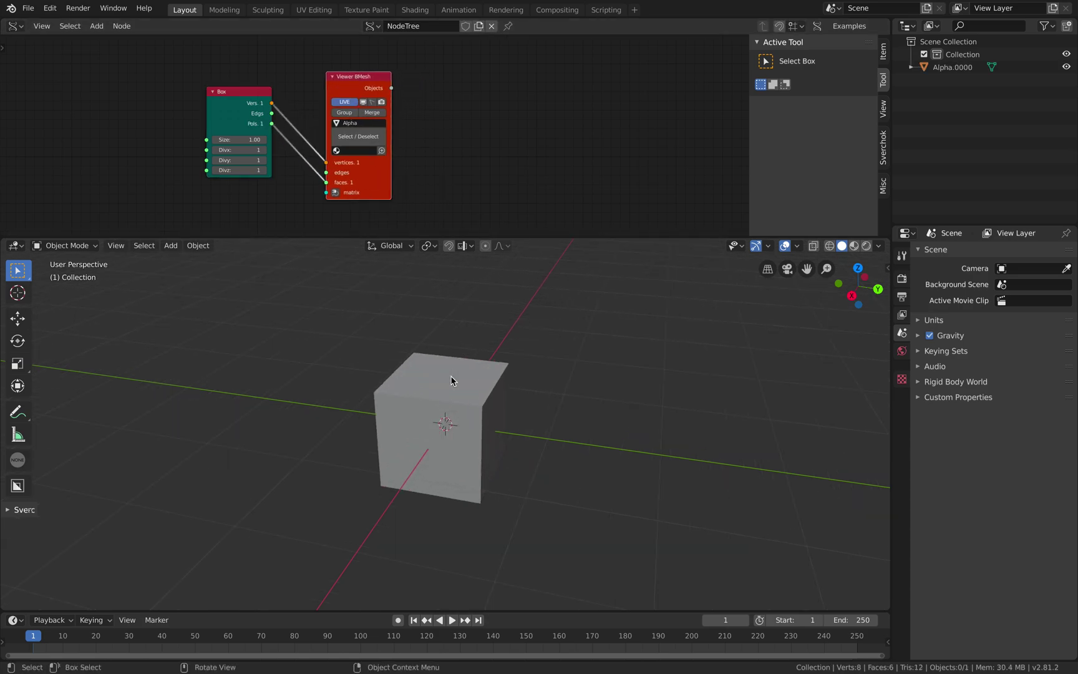
left_click_drag(239, 139, 208, 124)
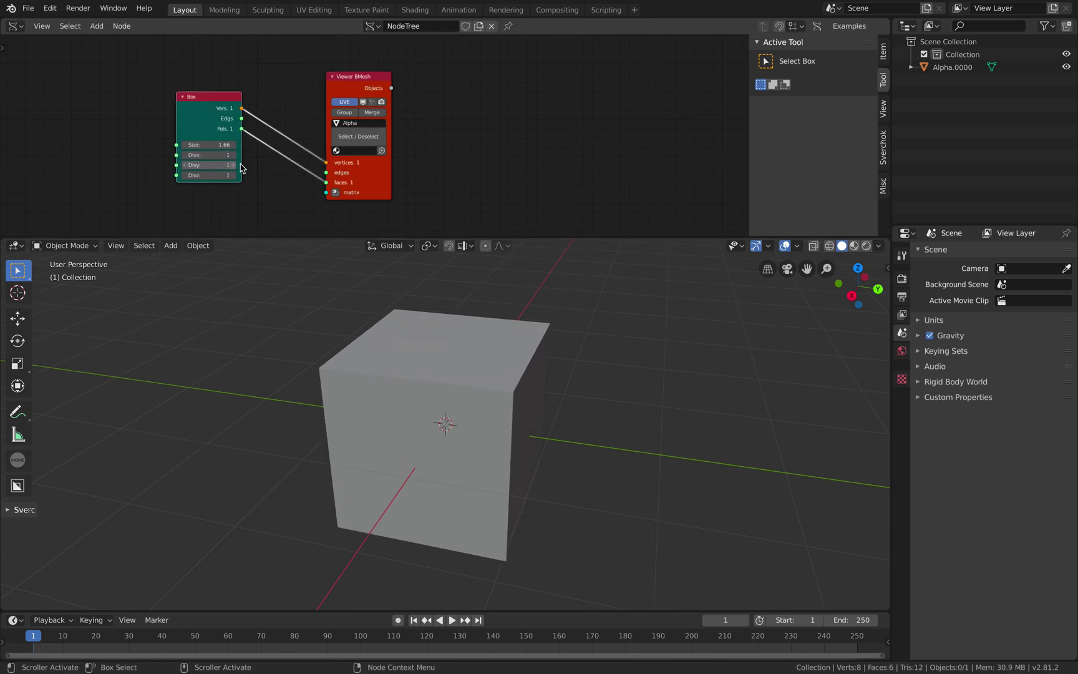
middle_click_drag(437, 365, 399, 369)
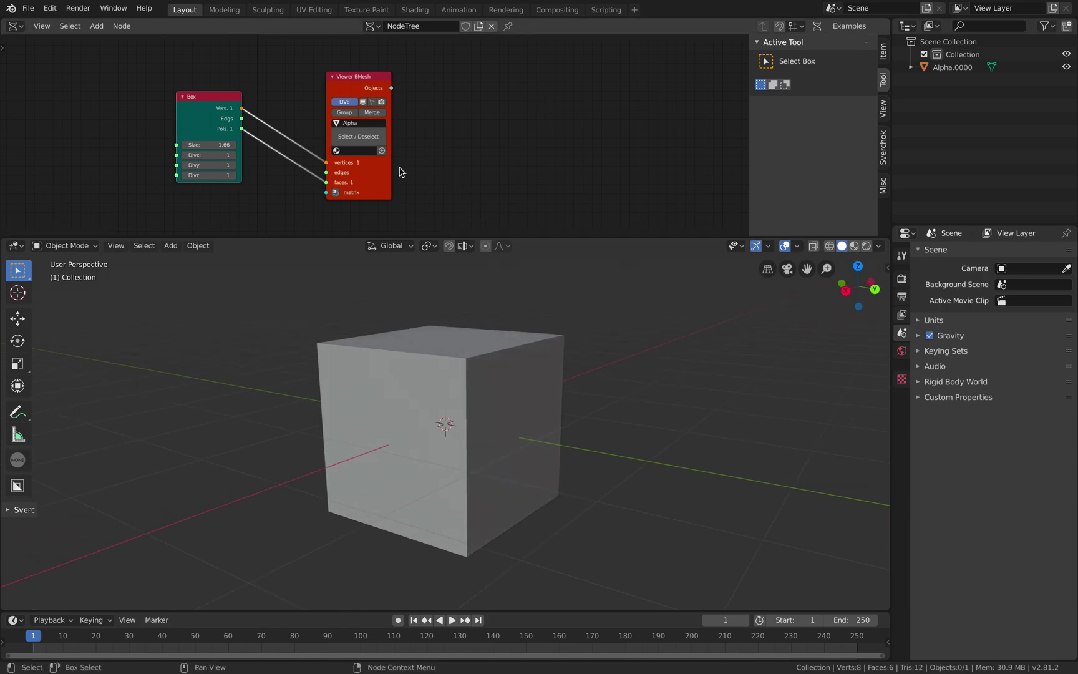
Step: Add a Torus node to the node tree beside the existing Viewer BMesh node
left_click_drag(377, 170, 376, 160)
middle_click_drag(428, 157, 386, 153)
key("shift+a")
left_click(420, 141)
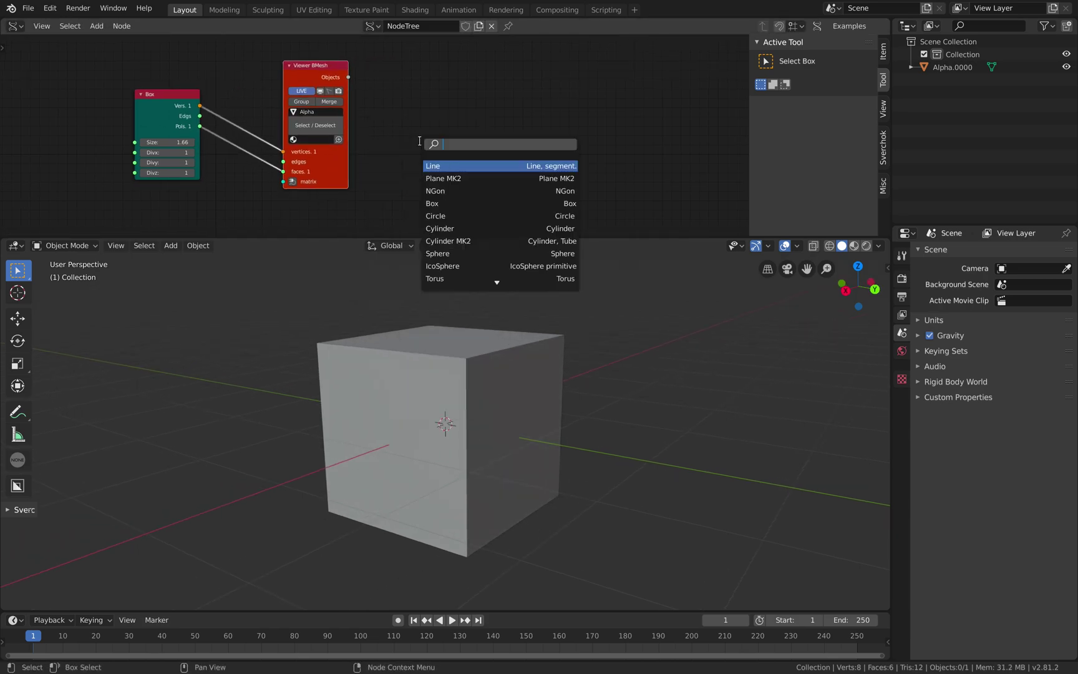
type("torus")
key("Return")
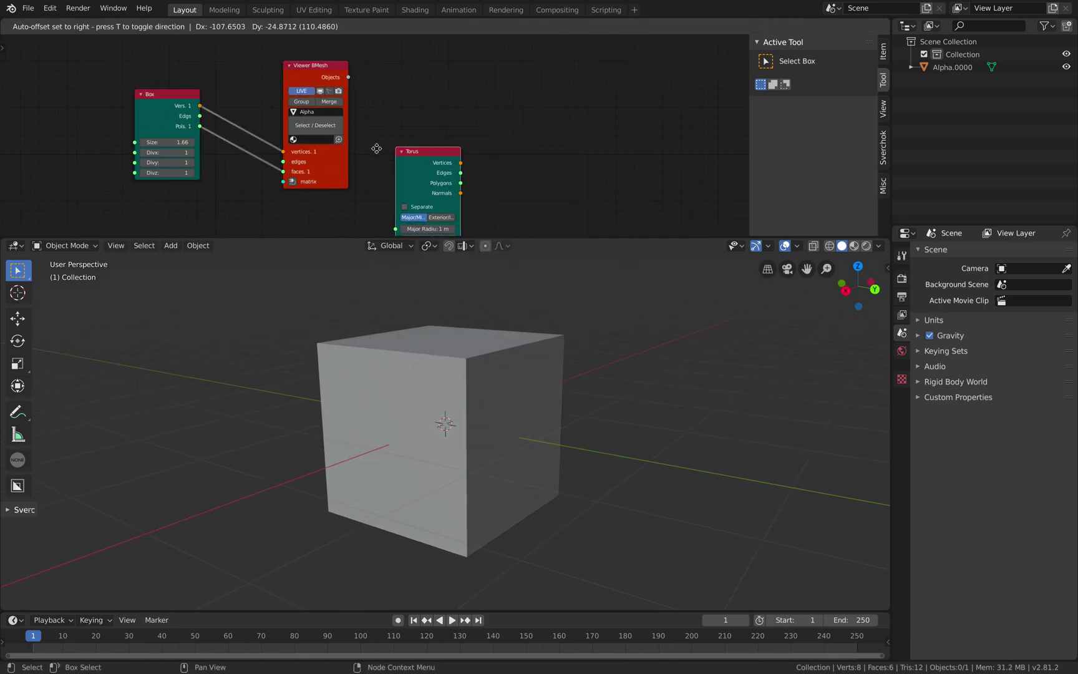
left_click(397, 104)
Step: Place a second Viewer BMesh node and link the Torus node's Vertices and Polygons to its vertices and faces
key("shift+d")
left_click(520, 103)
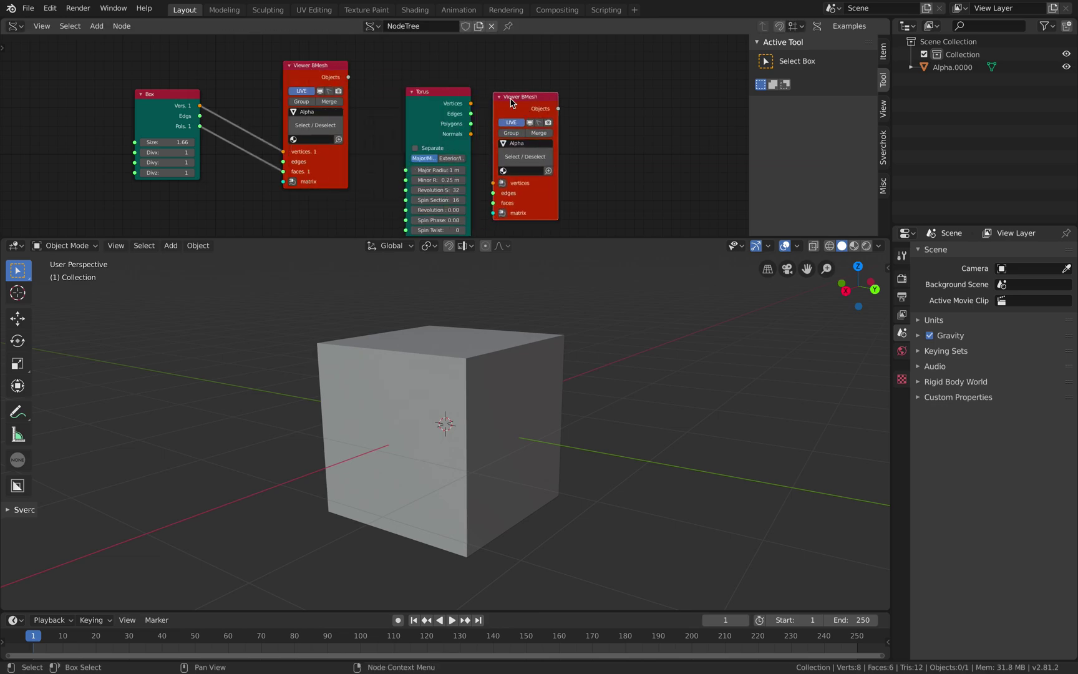
left_click_drag(510, 99, 569, 87)
scroll(529, 83, "up", 2)
left_click_drag(488, 98, 582, 200)
middle_click_drag(529, 362, 541, 388)
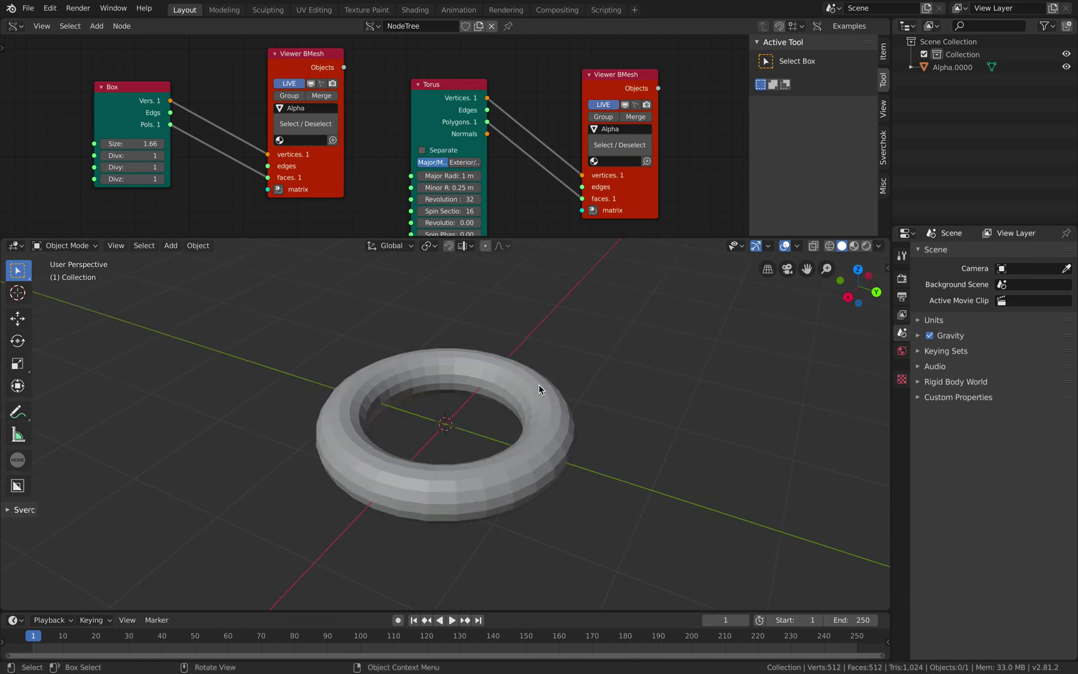
Step: Name the torus viewer's output mesh Beta and advance to frame 2 to refresh both generated objects
left_click(632, 133)
type("Beta")
key("Return")
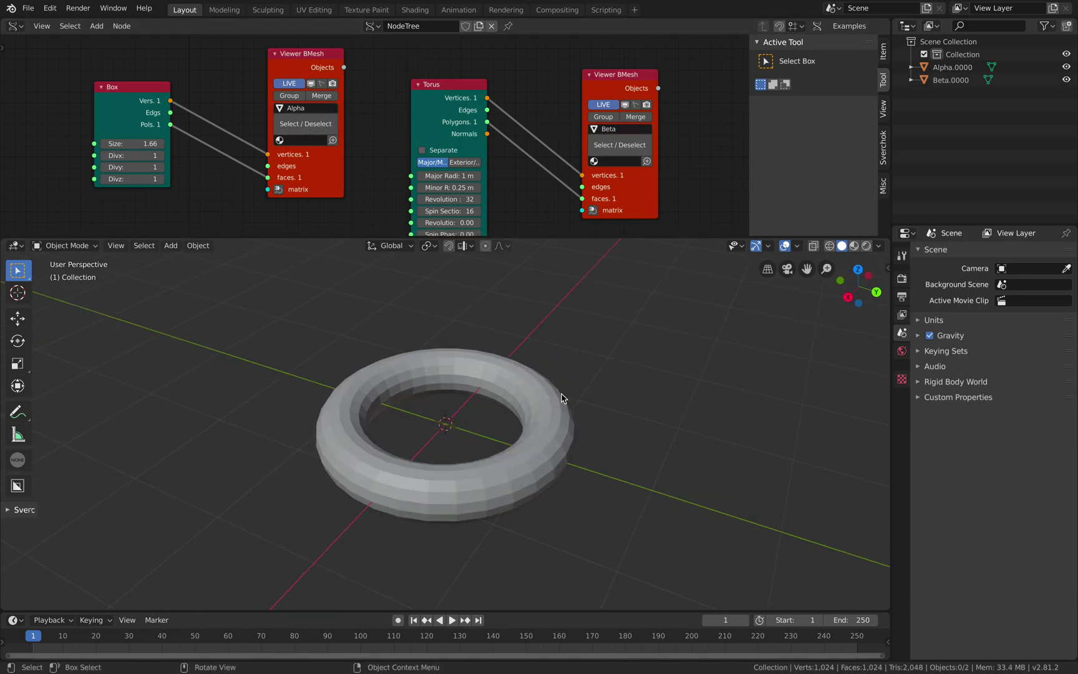
middle_click_drag(564, 398, 574, 385)
key("Right")
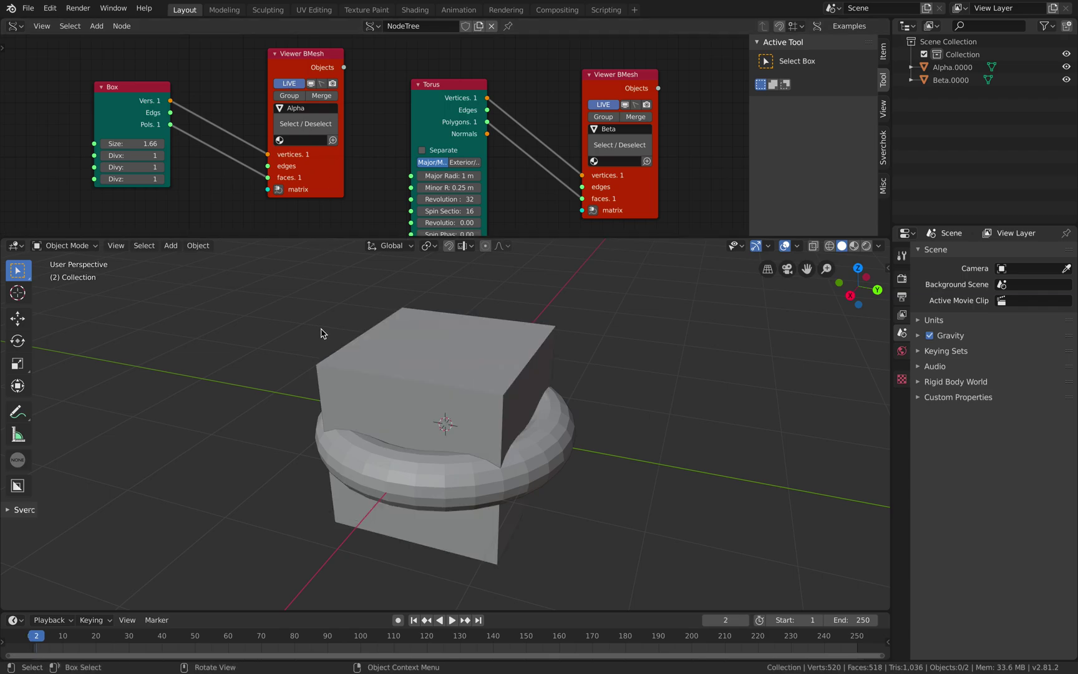
Step: Examine the generated box and torus where they intersect, selecting the objects individually
scroll(337, 346, "down", 1)
left_click(365, 373)
middle_click_drag(437, 372, 457, 345)
left_click(533, 415)
middle_click_drag(532, 416, 483, 467)
scroll(484, 467, "up", 2)
middle_click_drag(405, 401, 421, 411)
Step: Add a Bevel modifier to the Sverchok-generated box
left_click(486, 340)
mouse_move(486, 340)
middle_mouse_down()
mouse_move(498, 315)
mouse_move(462, 320)
mouse_move(486, 340)
middle_mouse_up()
left_click(902, 392)
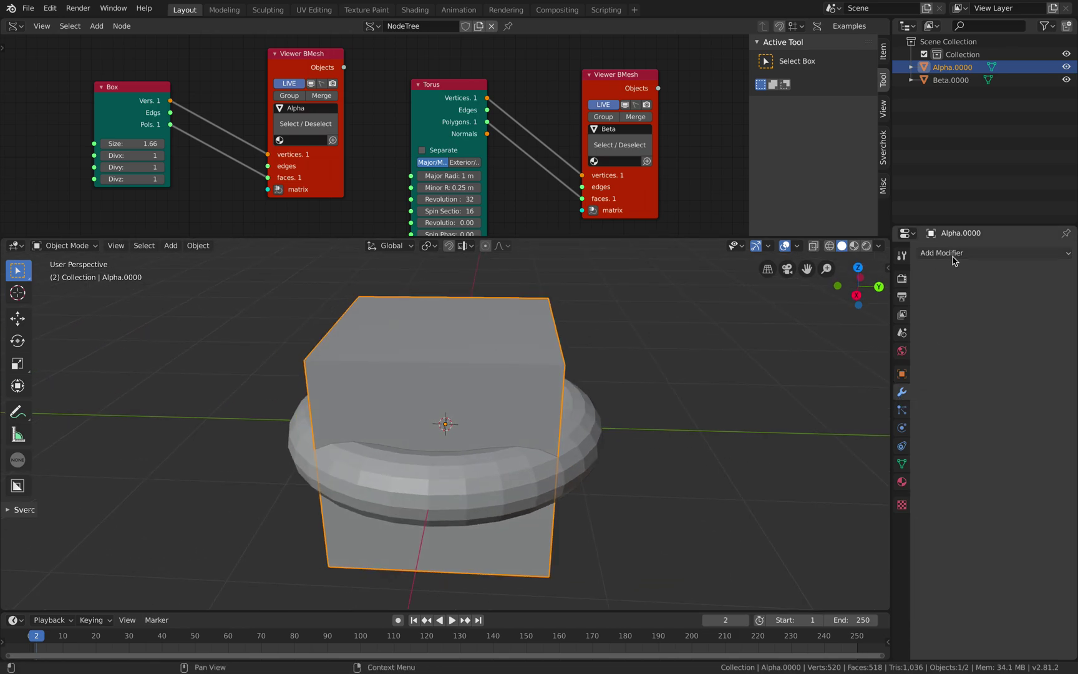
left_click(955, 255)
left_click(801, 296)
middle_click_drag(708, 345, 783, 373)
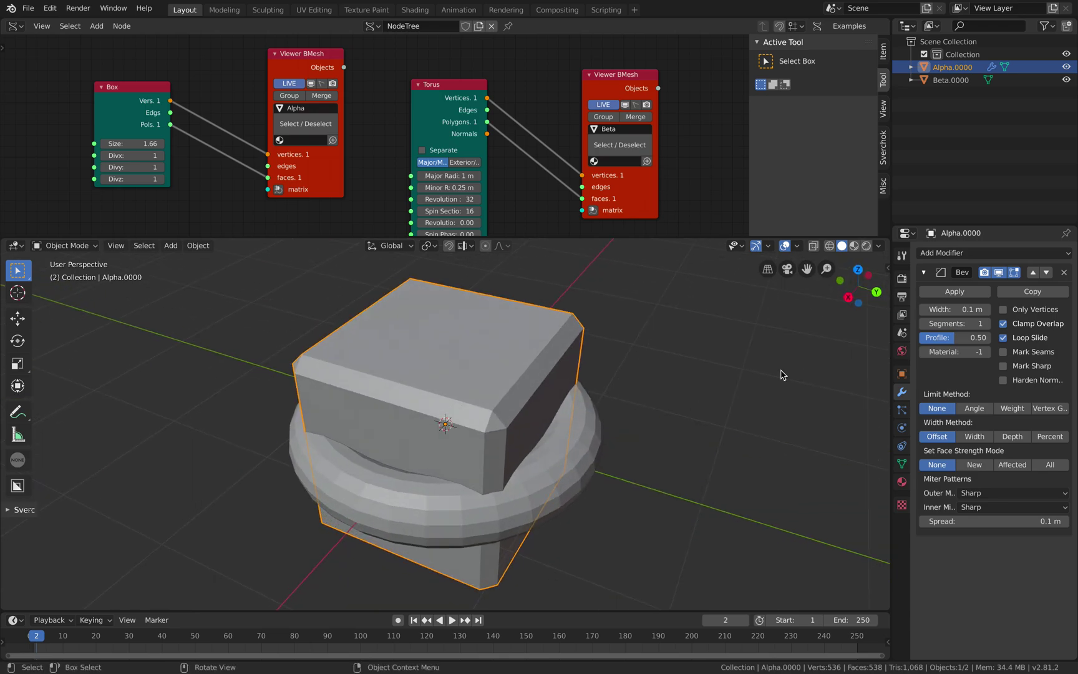
Step: Add a Remesh modifier in Voxel mode below the box's Bevel and widen the modifier properties area
left_click(924, 273)
left_click(975, 260)
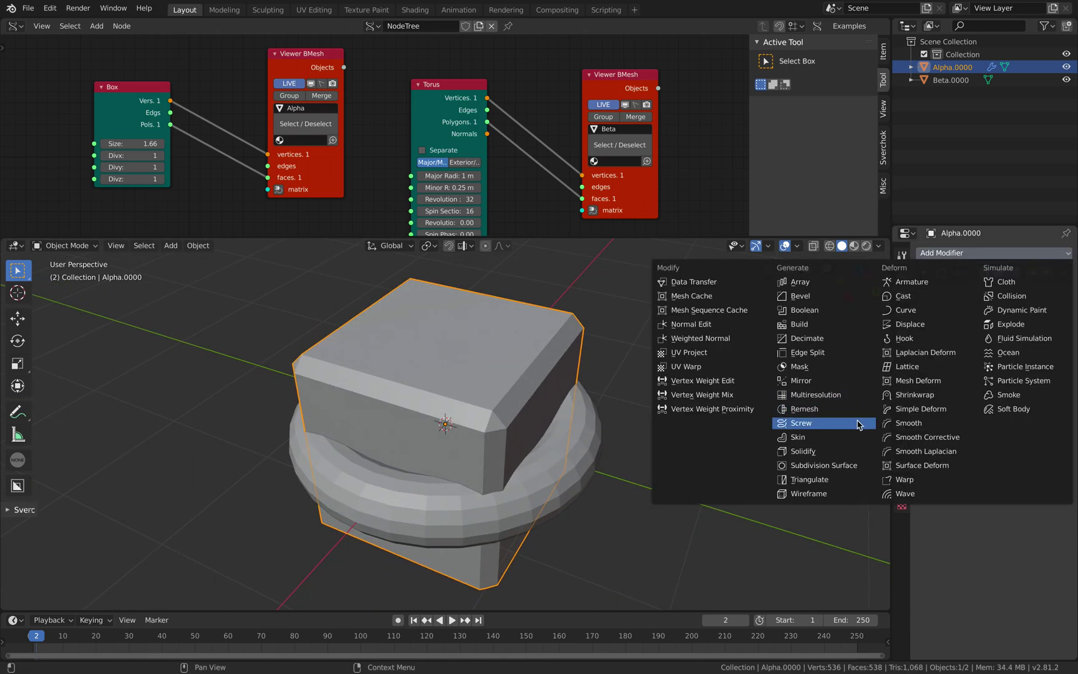
left_click(860, 414)
middle_click_drag(780, 387, 711, 400)
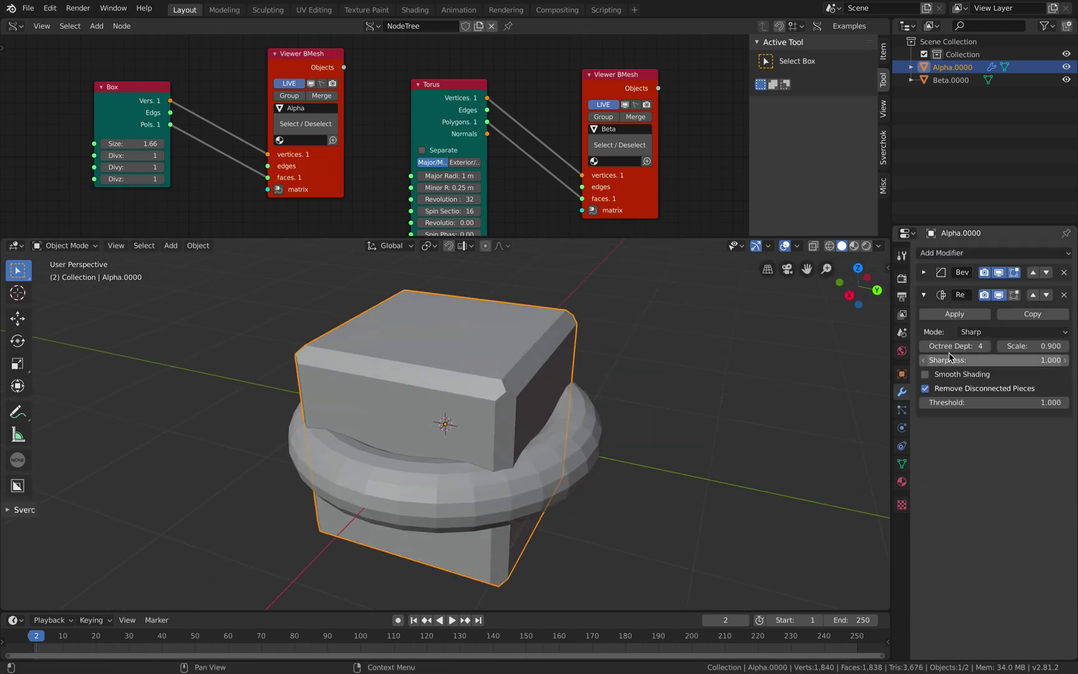
left_click(975, 334)
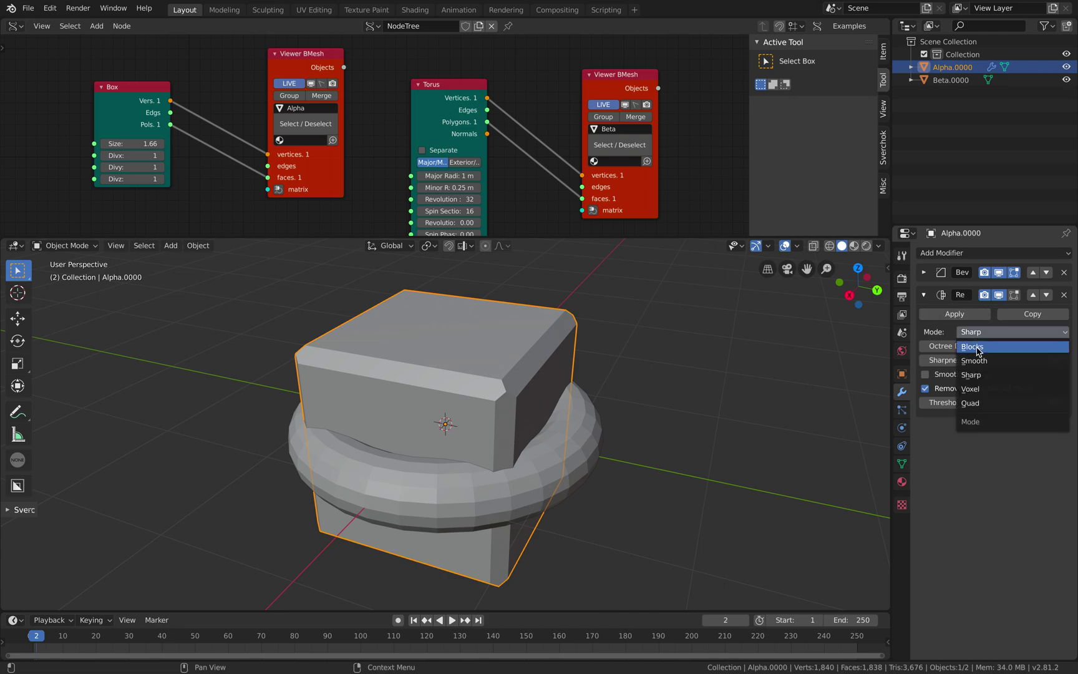
left_click(984, 387)
left_click_drag(891, 198, 839, 199)
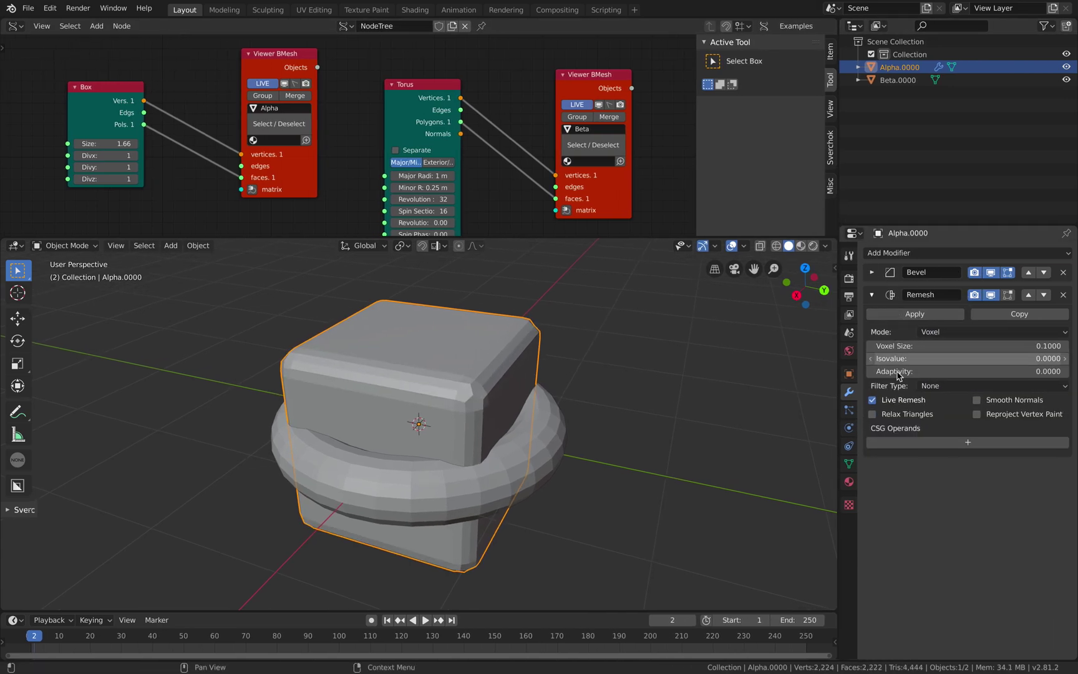
Step: Add a CSG operand to the box's Remesh modifier, using Beta.0000 with the Union operation
middle_click_drag(698, 385, 562, 352)
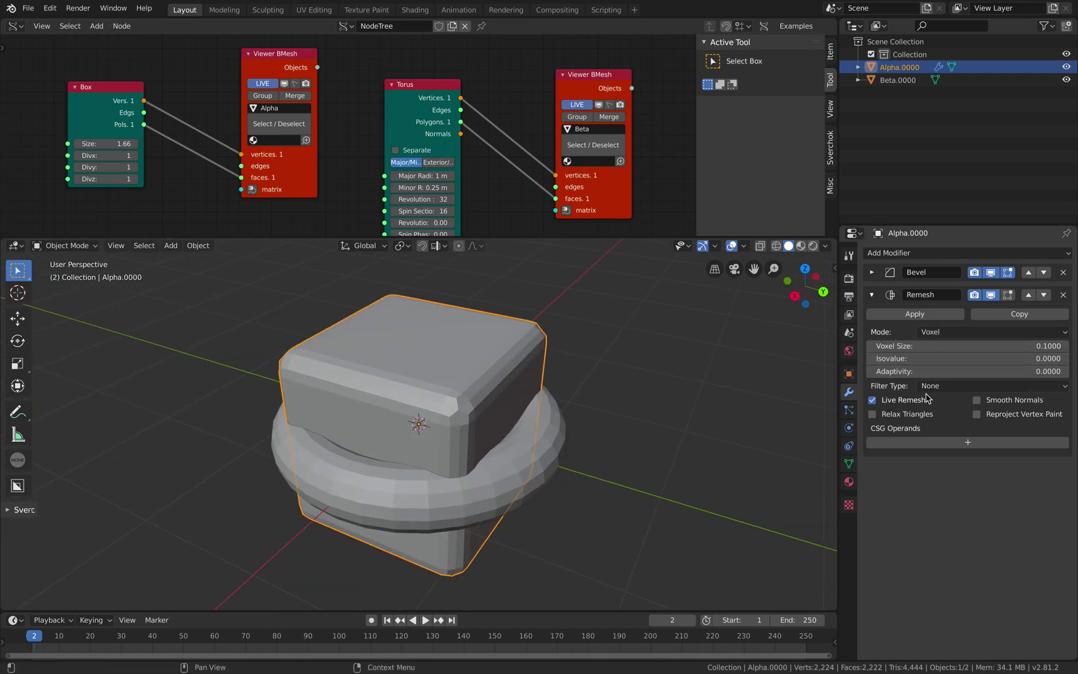
left_click(942, 441)
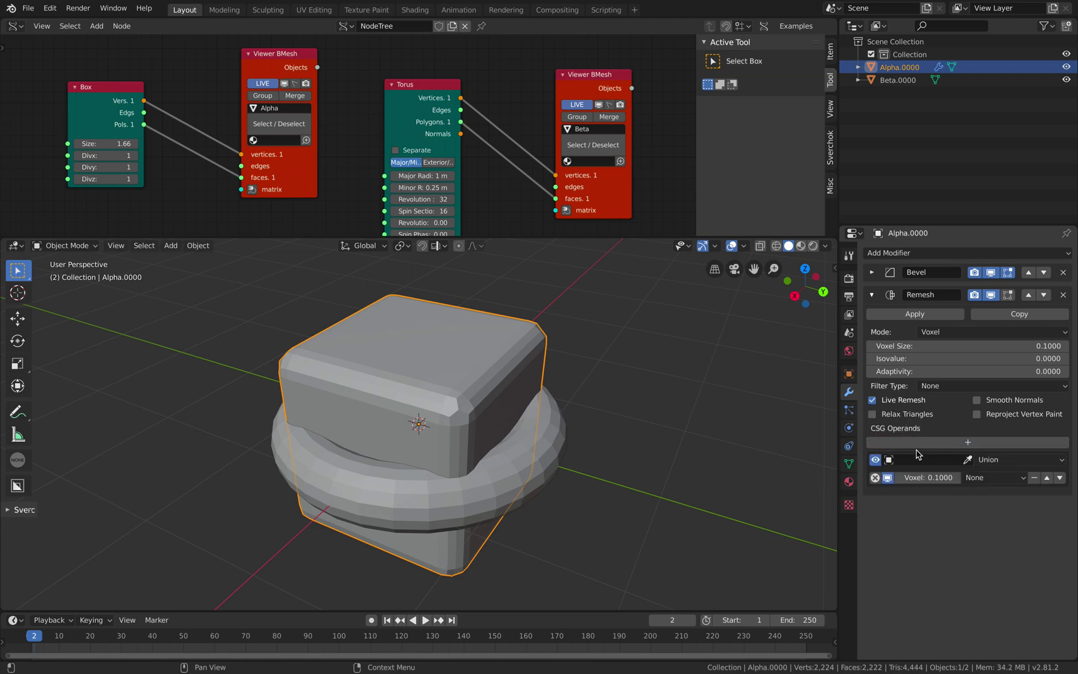
left_click(991, 459)
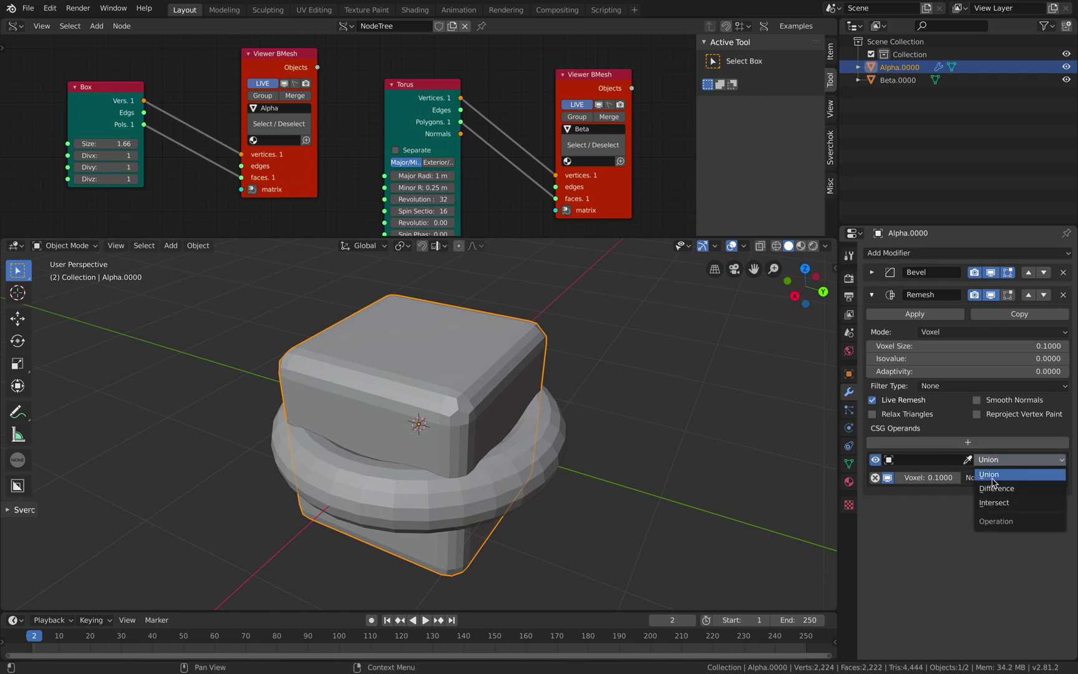
left_click(984, 478)
mouse_move(592, 393)
middle_mouse_down()
mouse_move(621, 378)
mouse_move(607, 380)
middle_mouse_up()
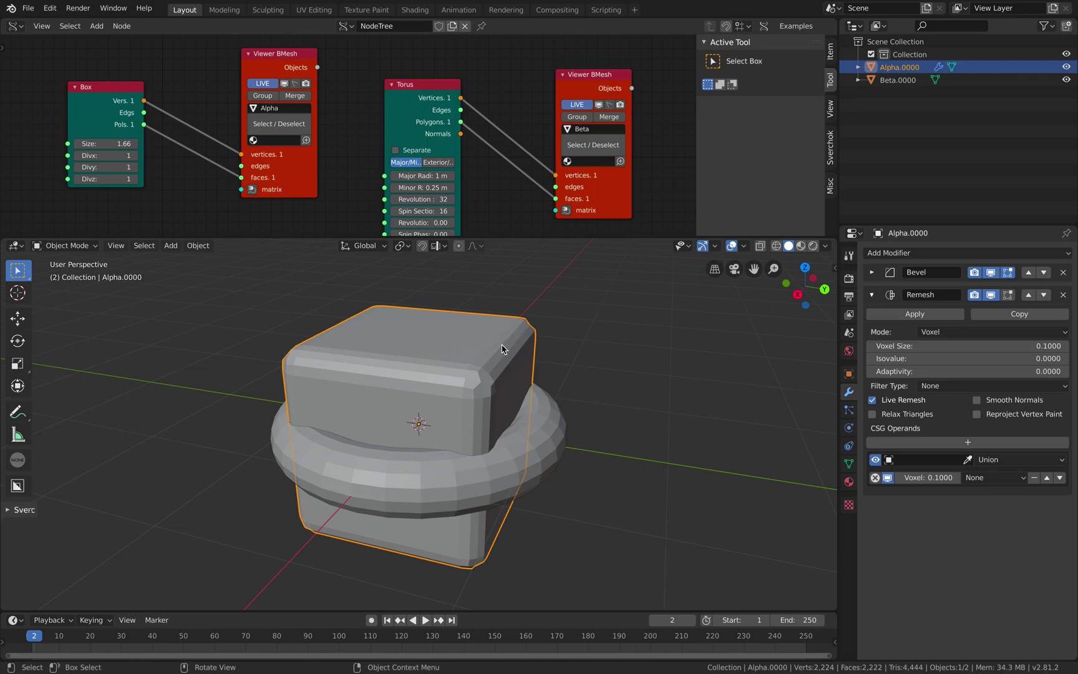
left_click(910, 462)
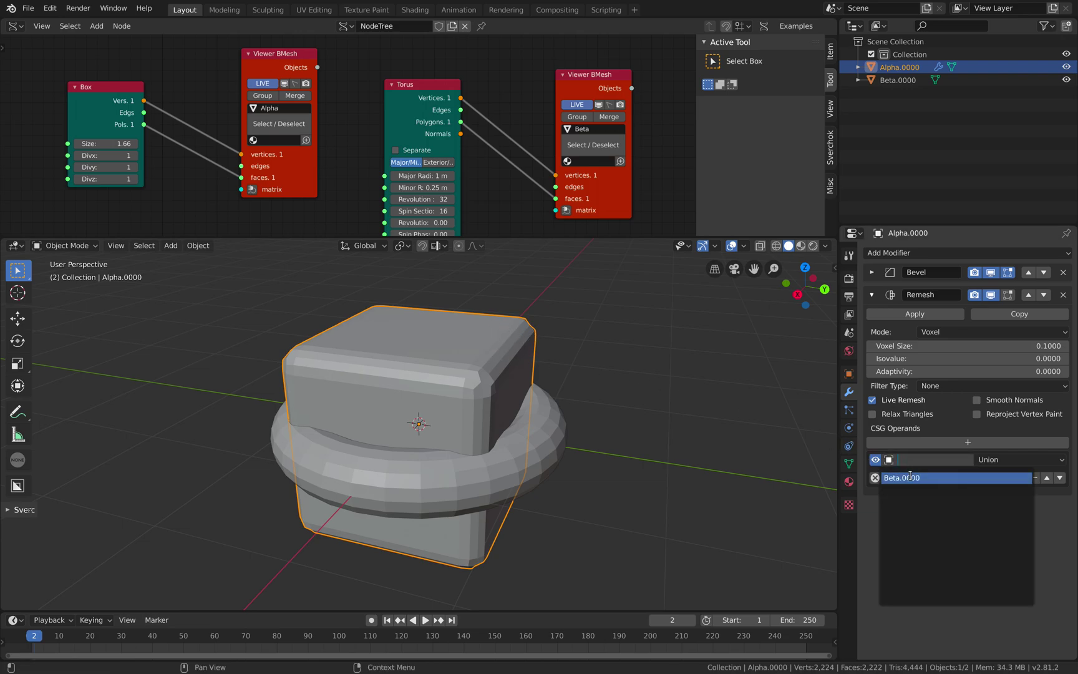
left_click(910, 477)
middle_click_drag(613, 422, 576, 400)
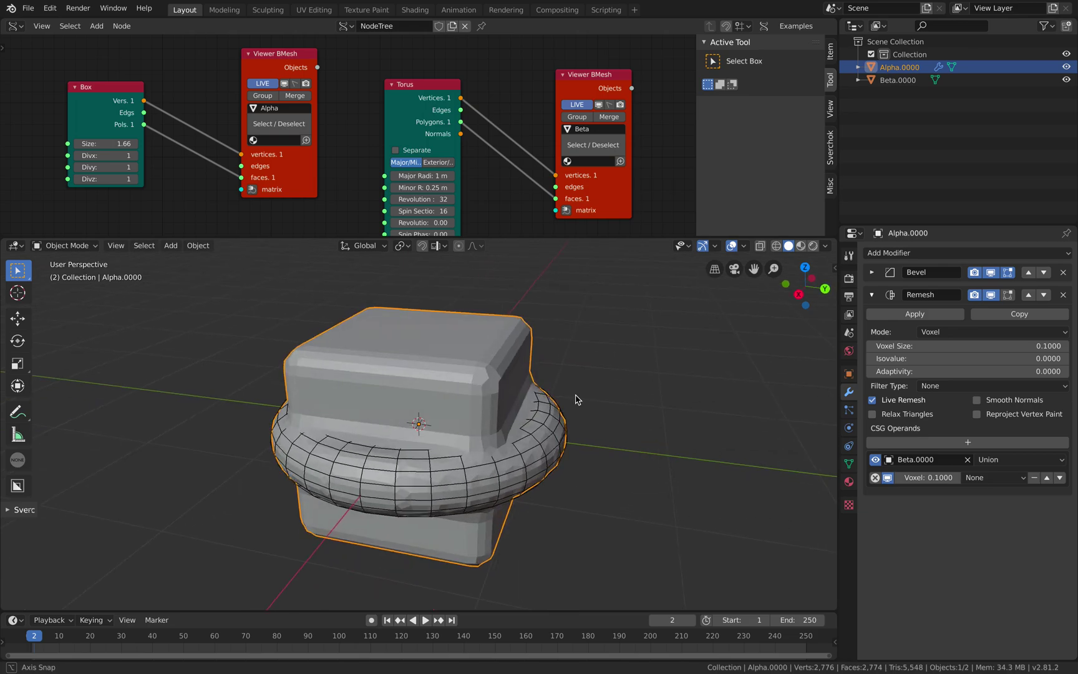
middle_click_drag(784, 445, 744, 441)
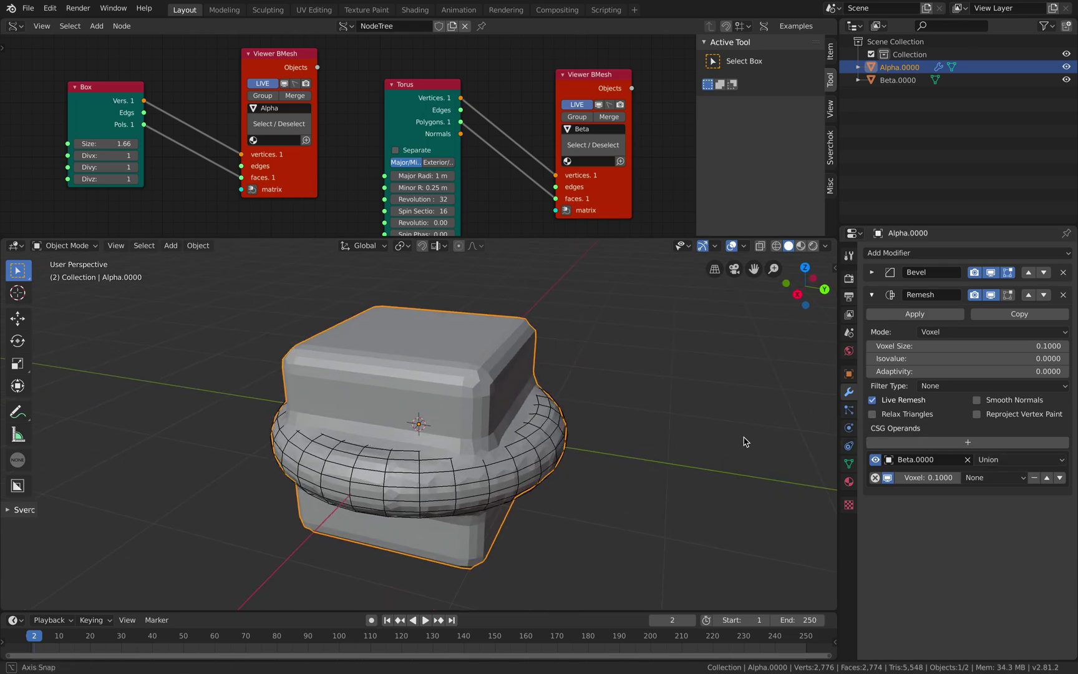
Step: Hide the original Beta.0000 torus and inspect the merged box mesh from another angle
left_click(1066, 67)
left_click(1067, 67)
left_click(1066, 80)
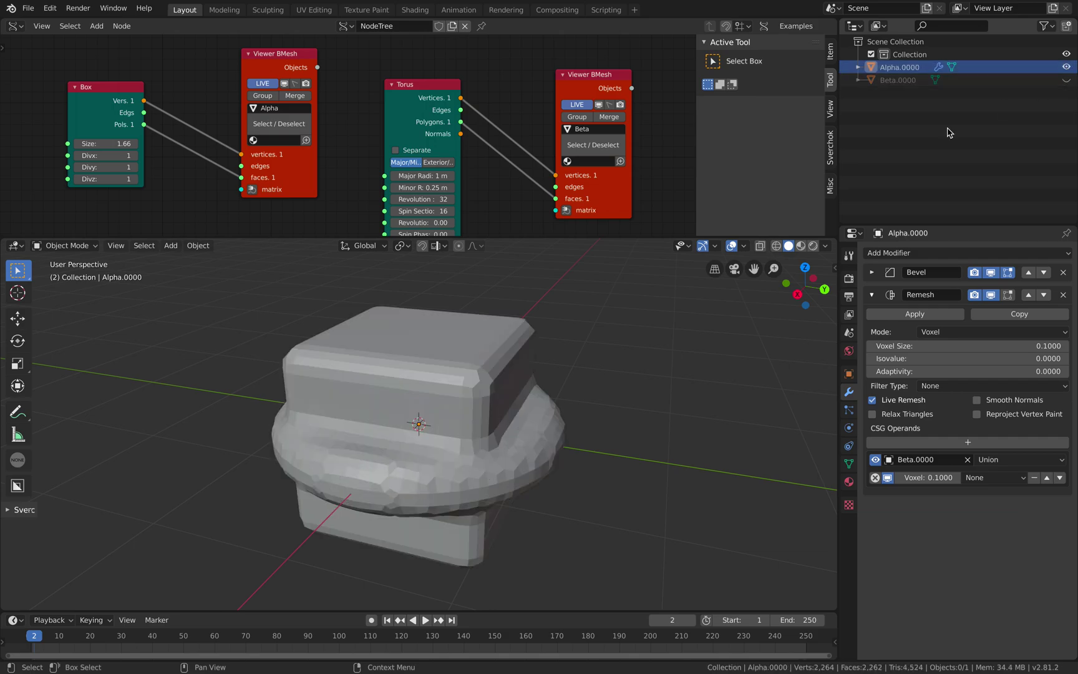
middle_click_drag(718, 412, 562, 349)
Step: Widen the Torus node and set its minor radius to 0.29 m
middle_click_drag(474, 185, 439, 156)
left_click(40, 26)
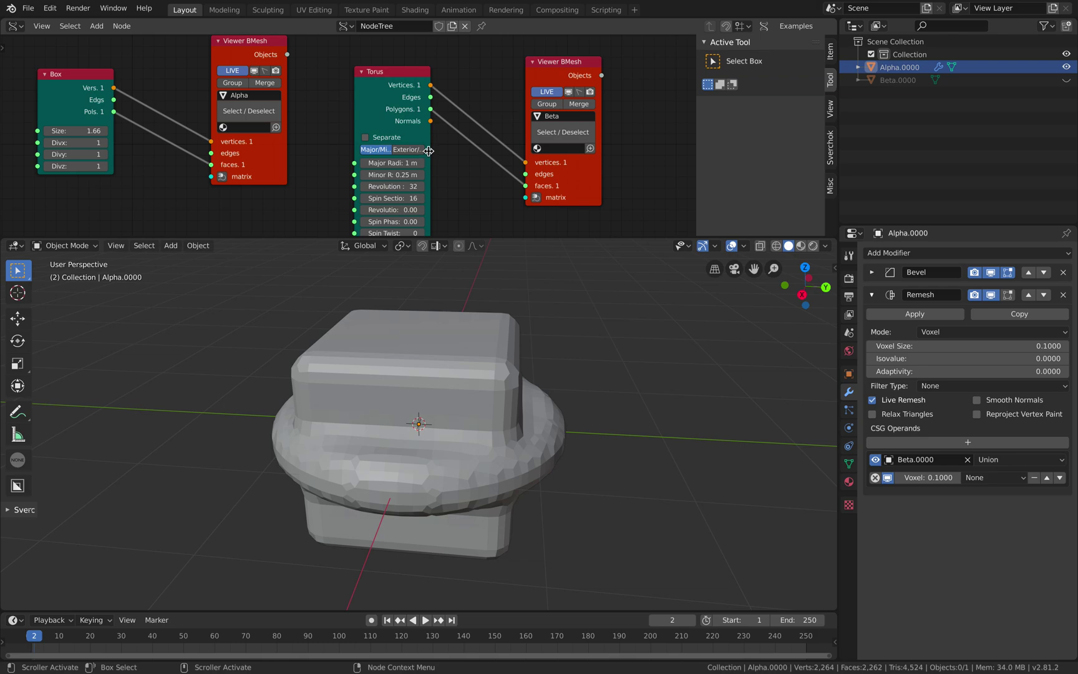
left_click_drag(428, 151, 484, 137)
left_click_drag(408, 121, 383, 115)
mouse_move(427, 145)
left_mouse_down()
mouse_move(455, 145)
mouse_move(402, 145)
mouse_move(429, 145)
mouse_move(409, 159)
mouse_move(434, 159)
mouse_move(411, 158)
left_mouse_up()
middle_click_drag(449, 350, 483, 342)
middle_click_drag(549, 372, 524, 370)
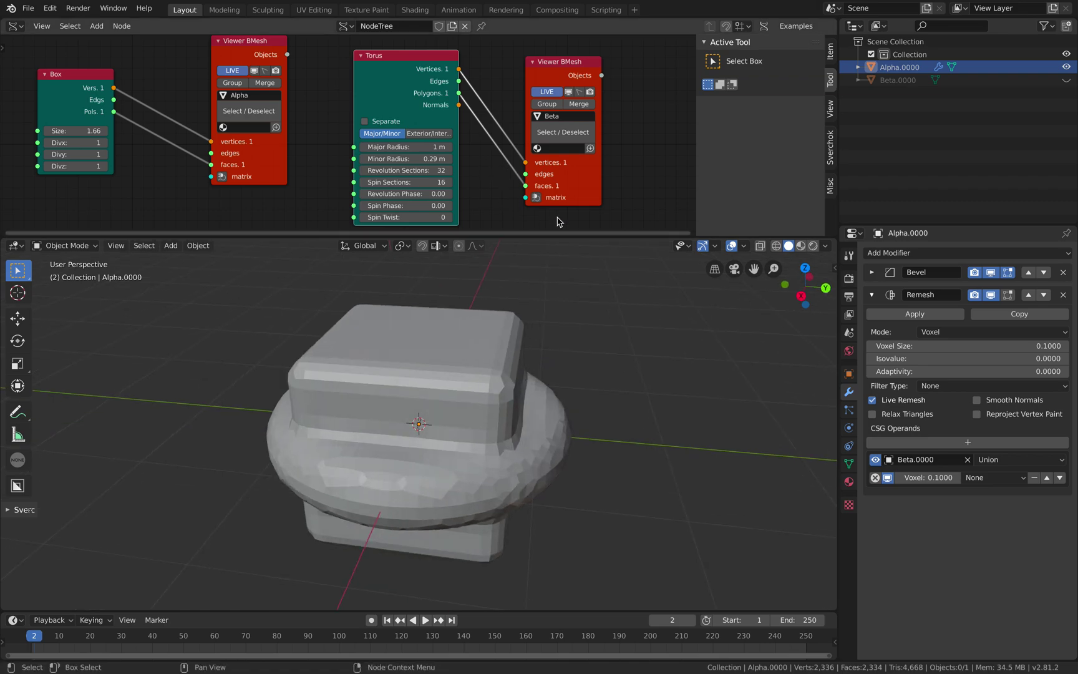
Step: Give the node editor more room by collapsing its sidebar, and set the torus's minor radius to 0.32 m
left_click_drag(589, 237, 589, 266)
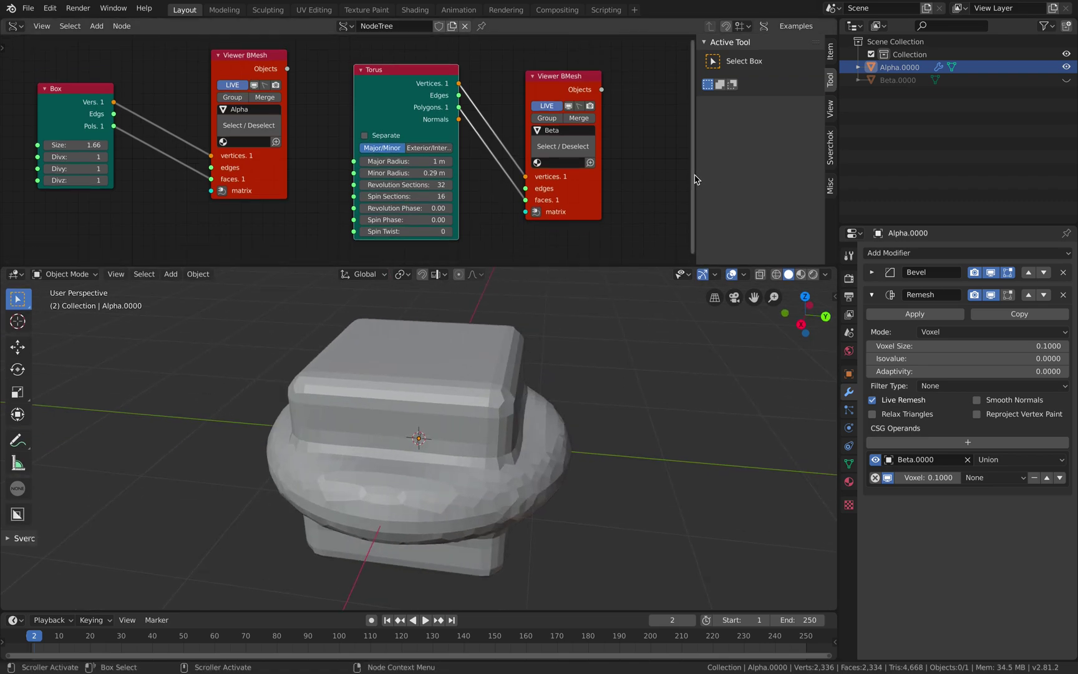
left_click_drag(694, 175, 850, 176)
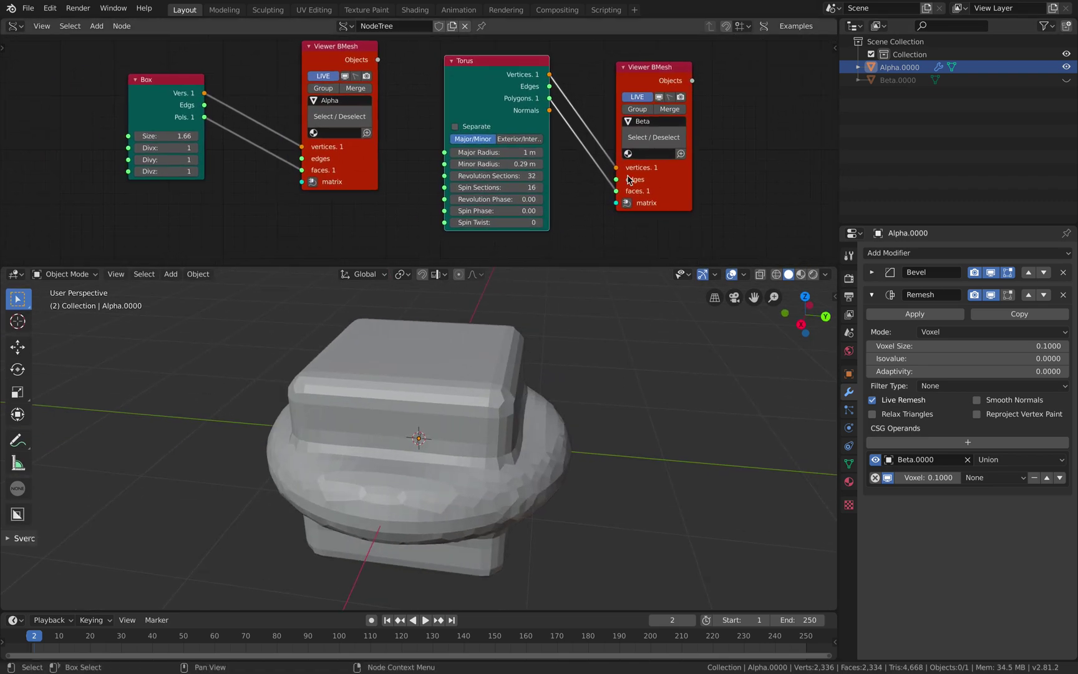
left_click_drag(631, 180, 633, 175)
middle_click_drag(447, 365, 512, 437)
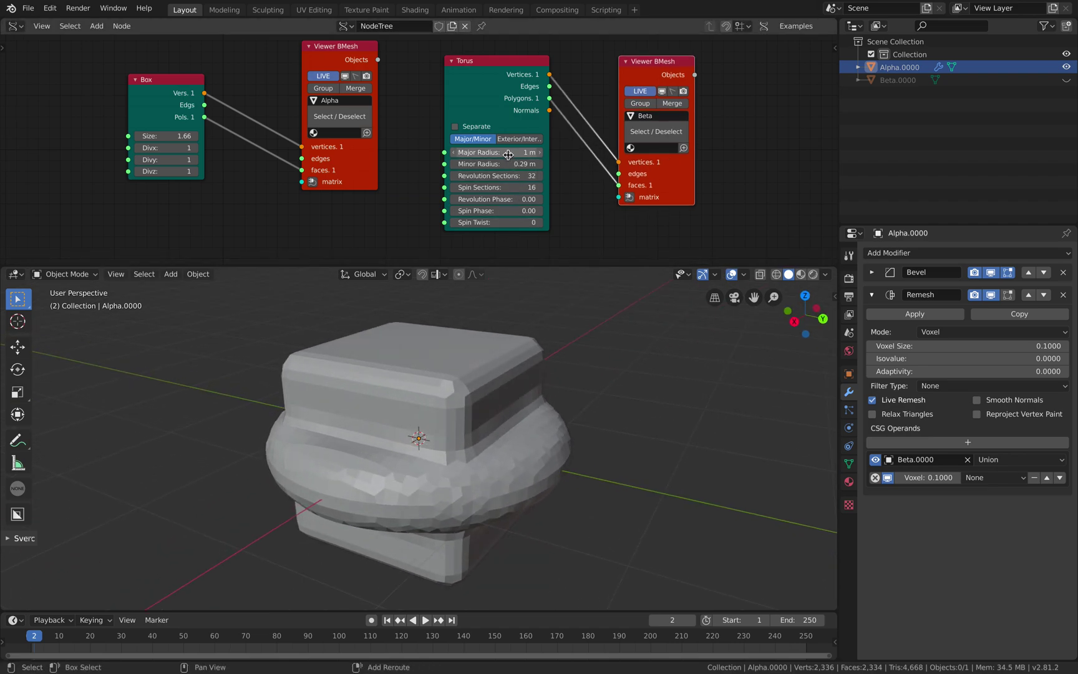
left_click_drag(496, 163, 509, 164)
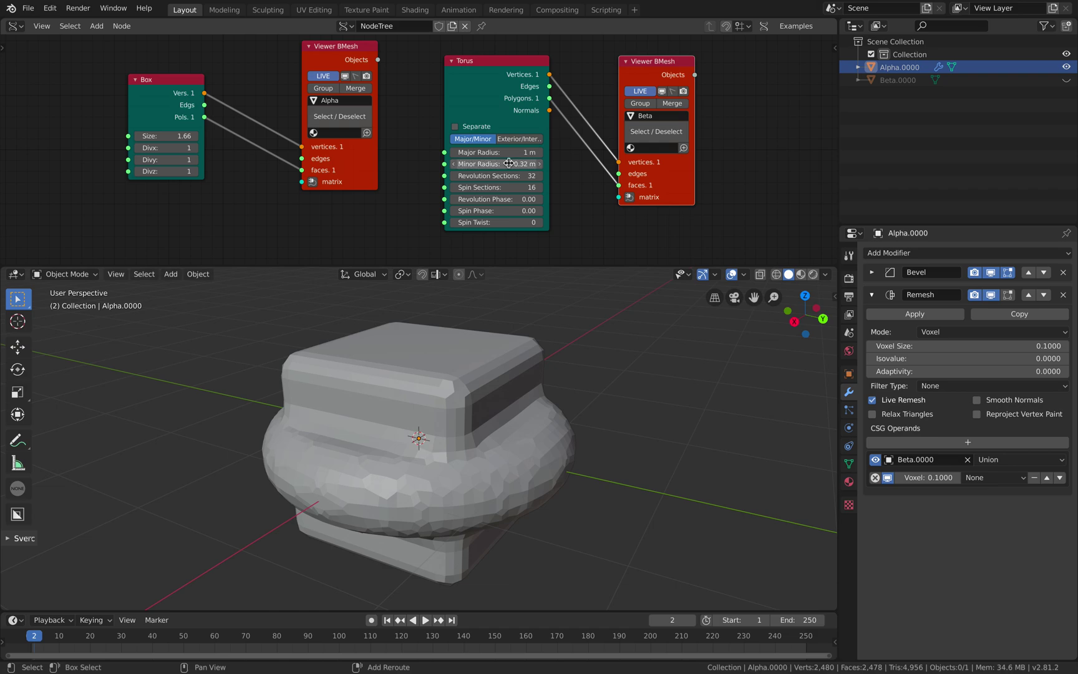
Step: Change the Beta.0000 operand's operation to Difference and inspect the groove carved around the box
left_click(998, 462)
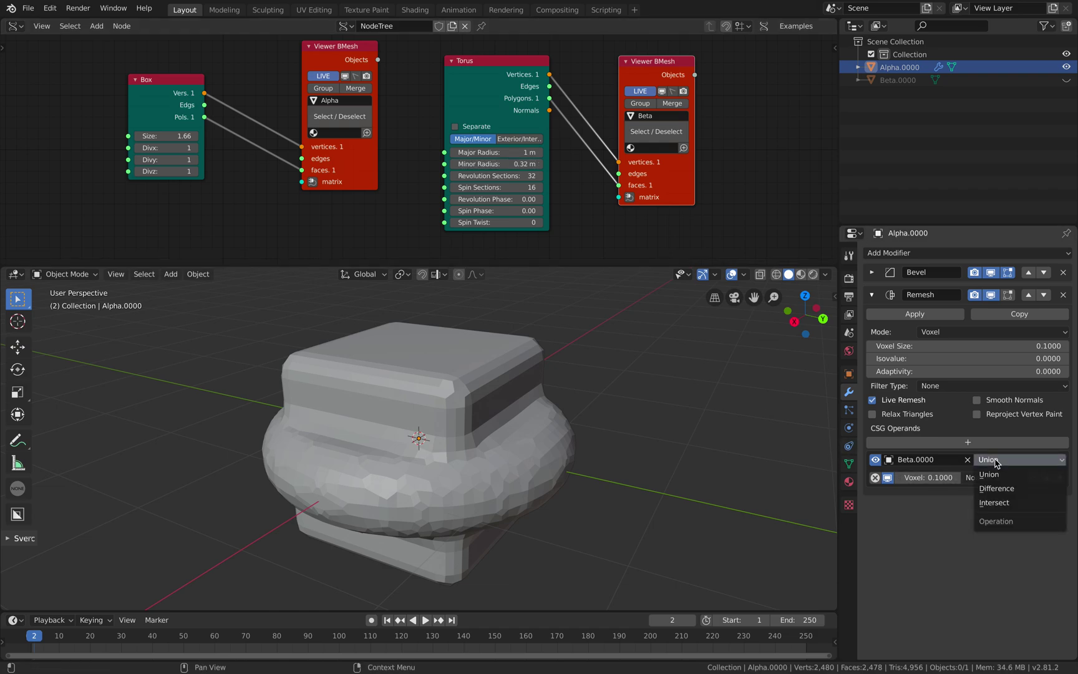
left_click(1009, 488)
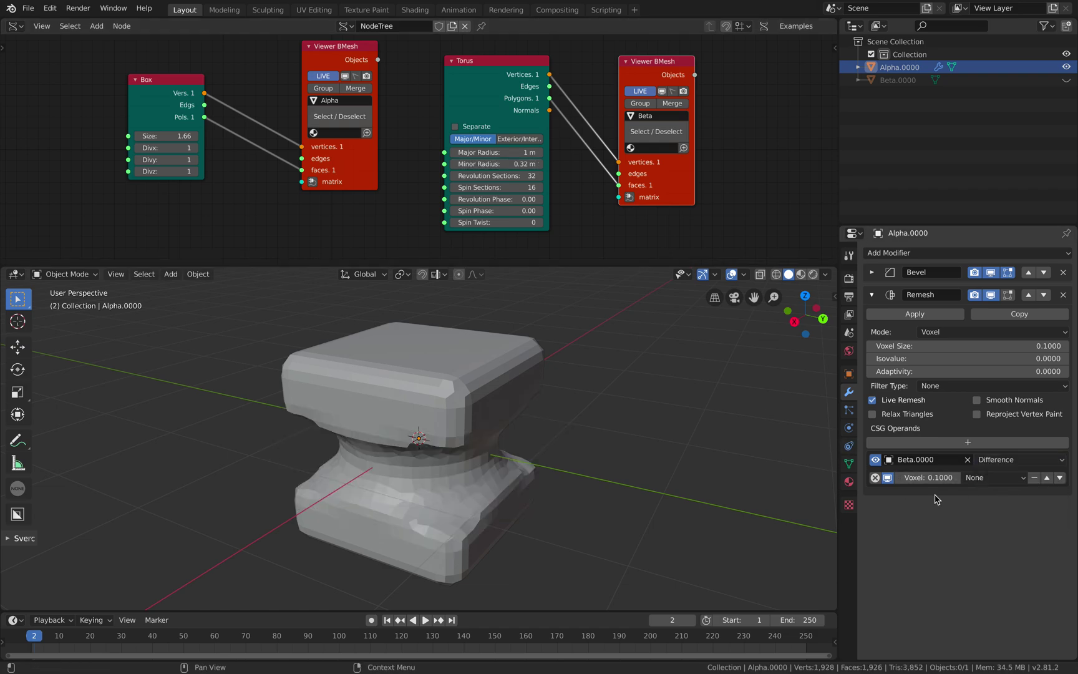
middle_click_drag(812, 436, 478, 389)
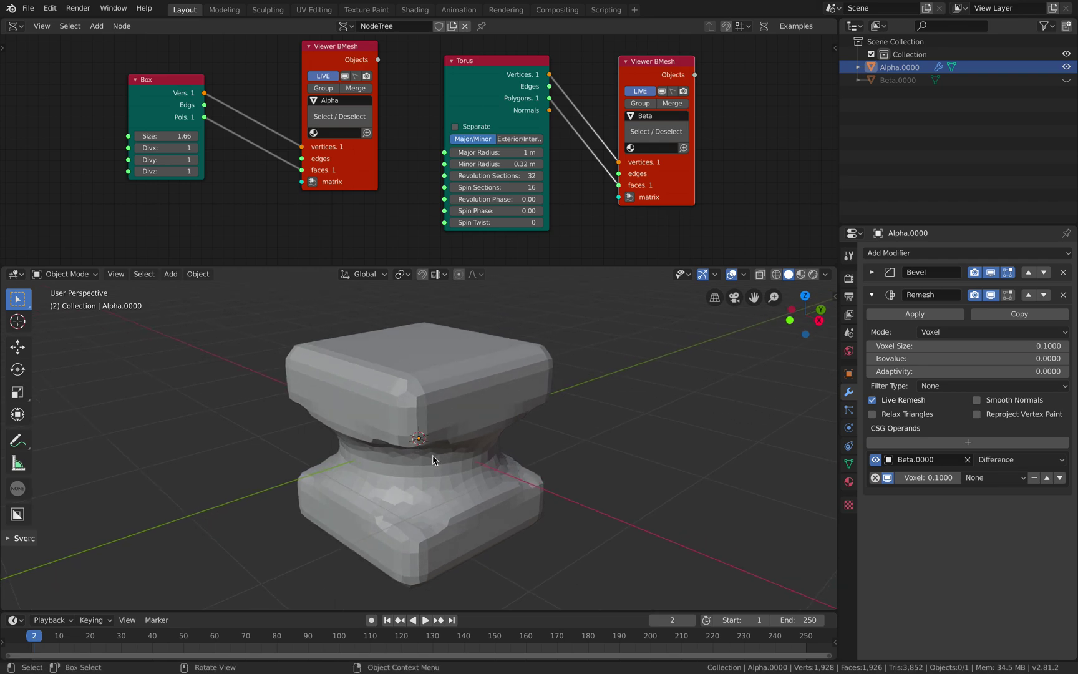
middle_click_drag(483, 451, 447, 397)
middle_click_drag(553, 348, 499, 322)
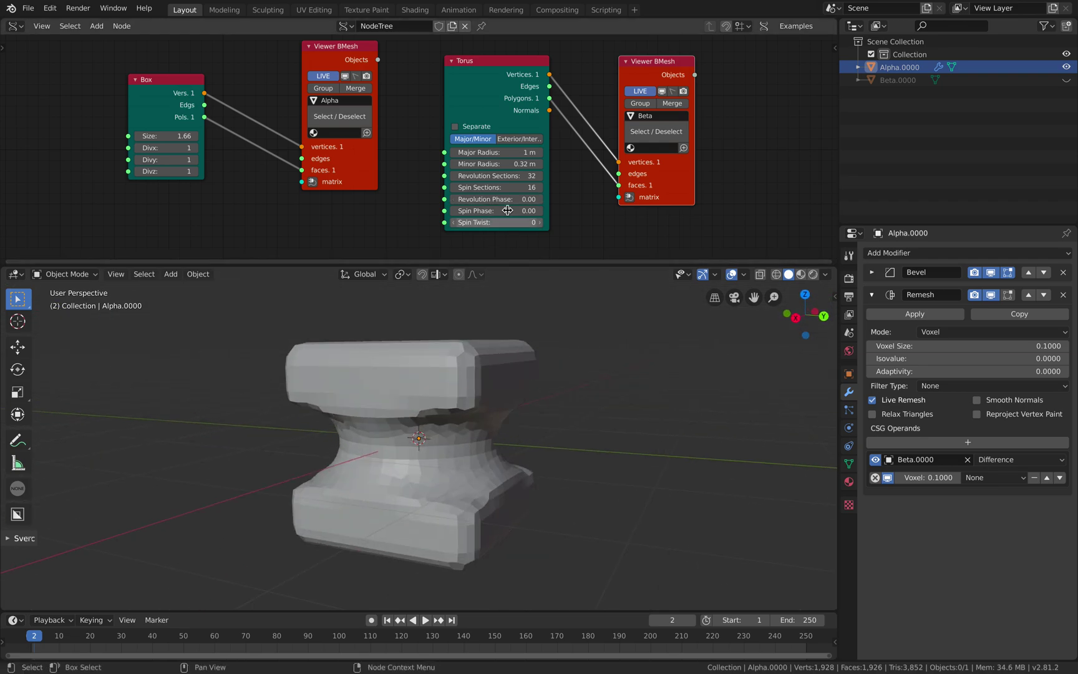
Step: Set the torus's minor radius to 0.74 m and both its revolution sections and spin sections to 8
mouse_move(496, 163)
left_mouse_down()
mouse_move(518, 163)
mouse_move(493, 164)
mouse_move(505, 162)
left_mouse_up()
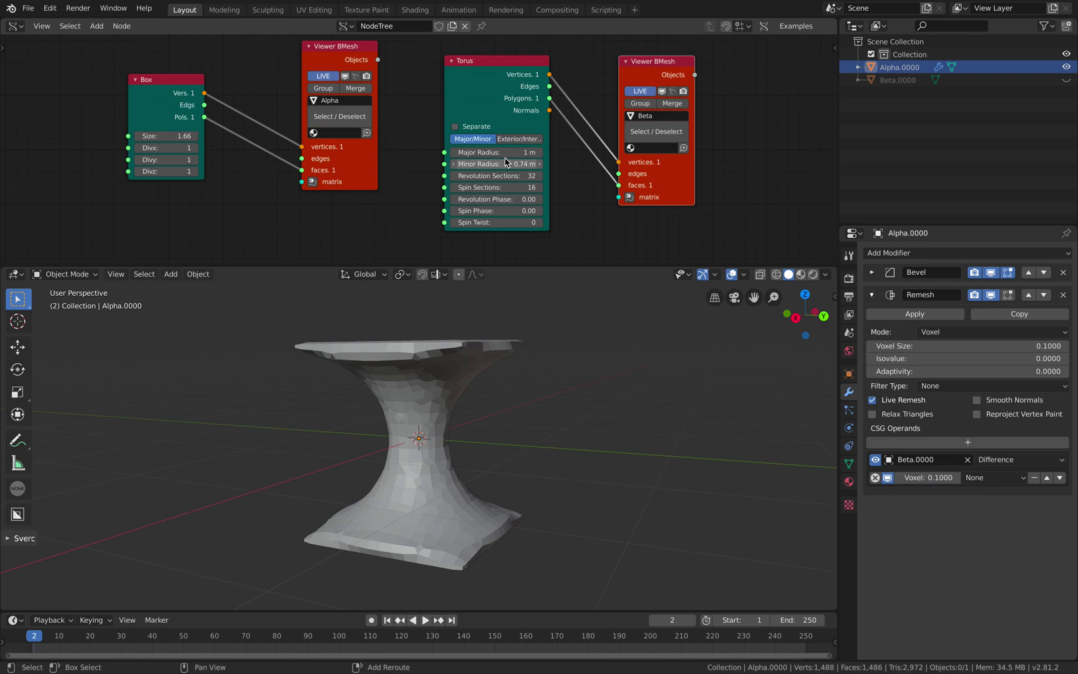
middle_click_drag(462, 399, 437, 366)
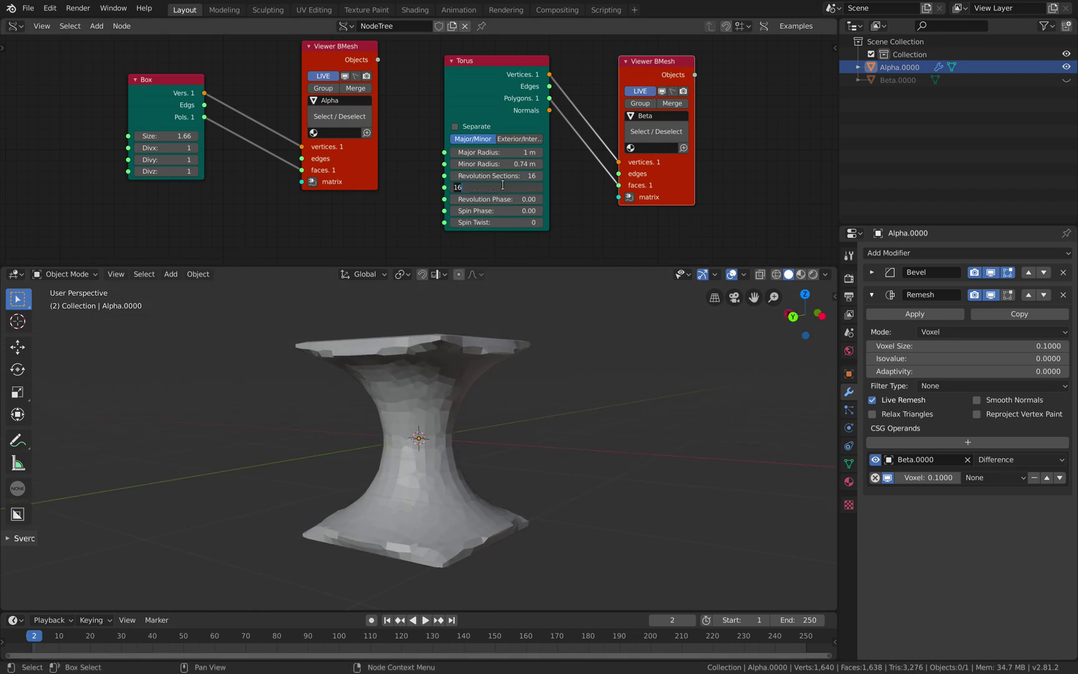
type("6")
key("Return")
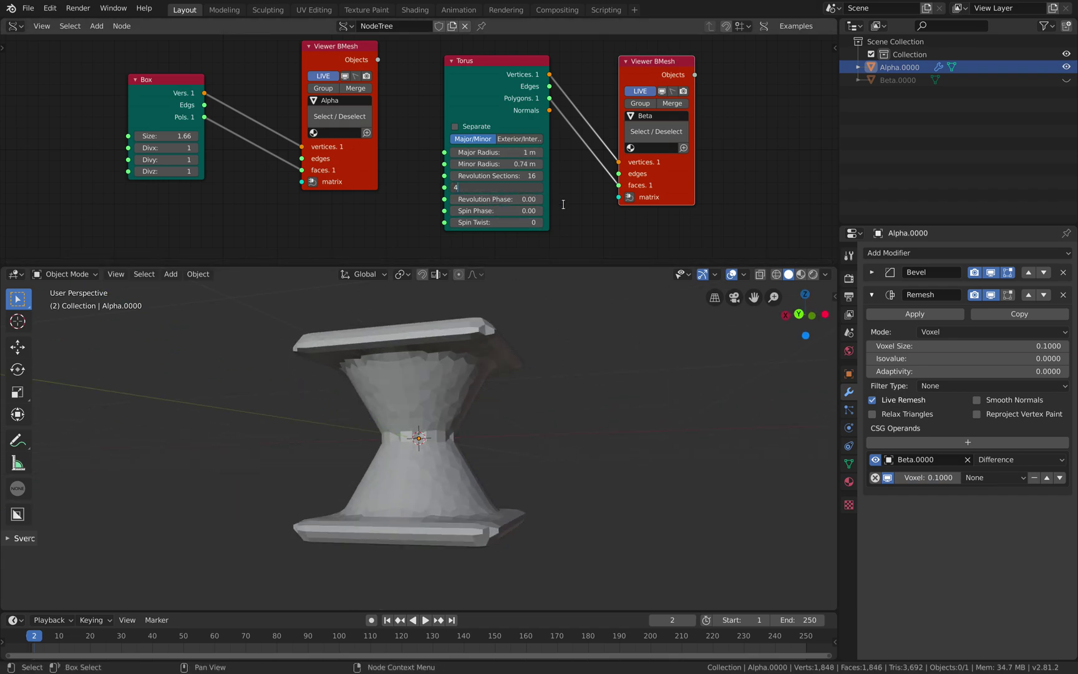
key("Return")
middle_click_drag(542, 399, 575, 426)
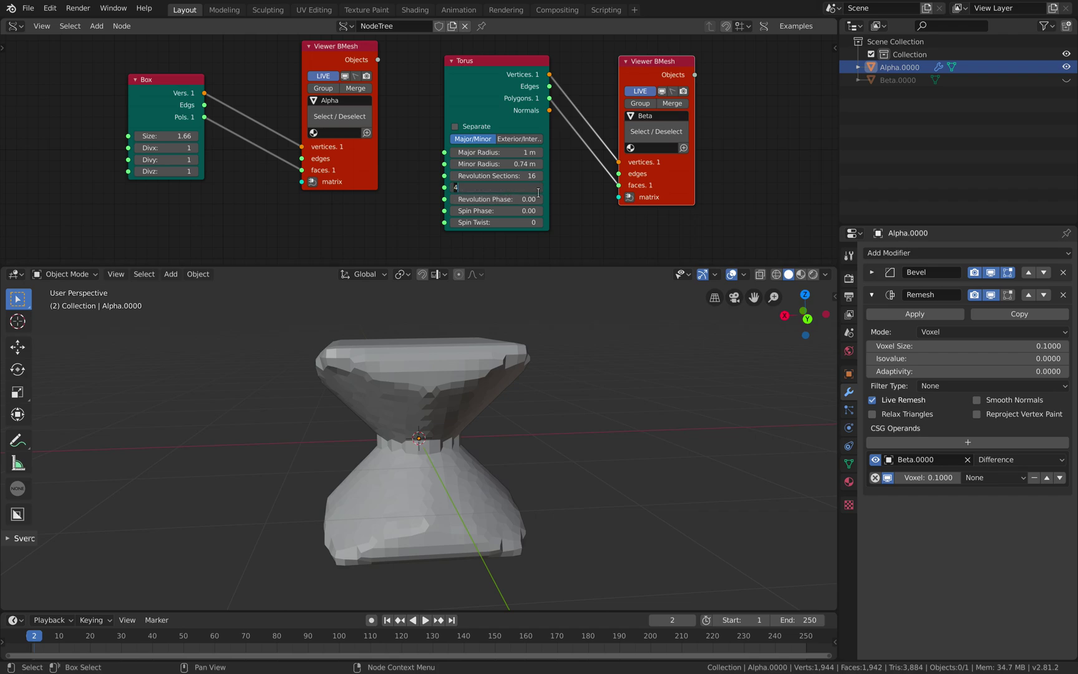
key("Return")
key("Return")
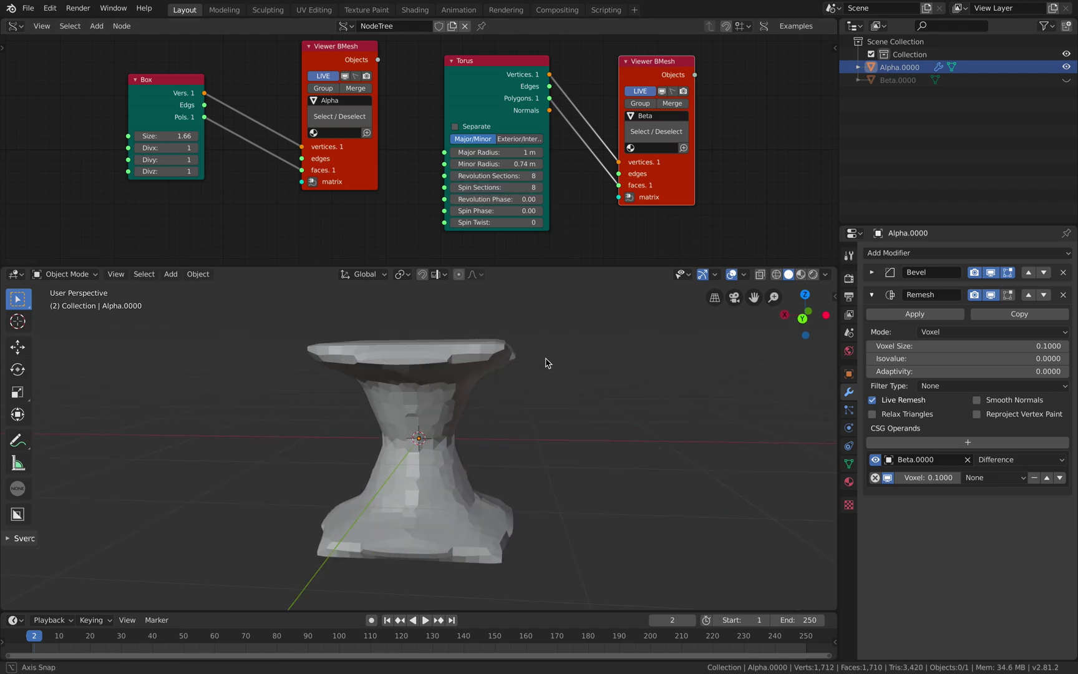
middle_click_drag(544, 361, 578, 404)
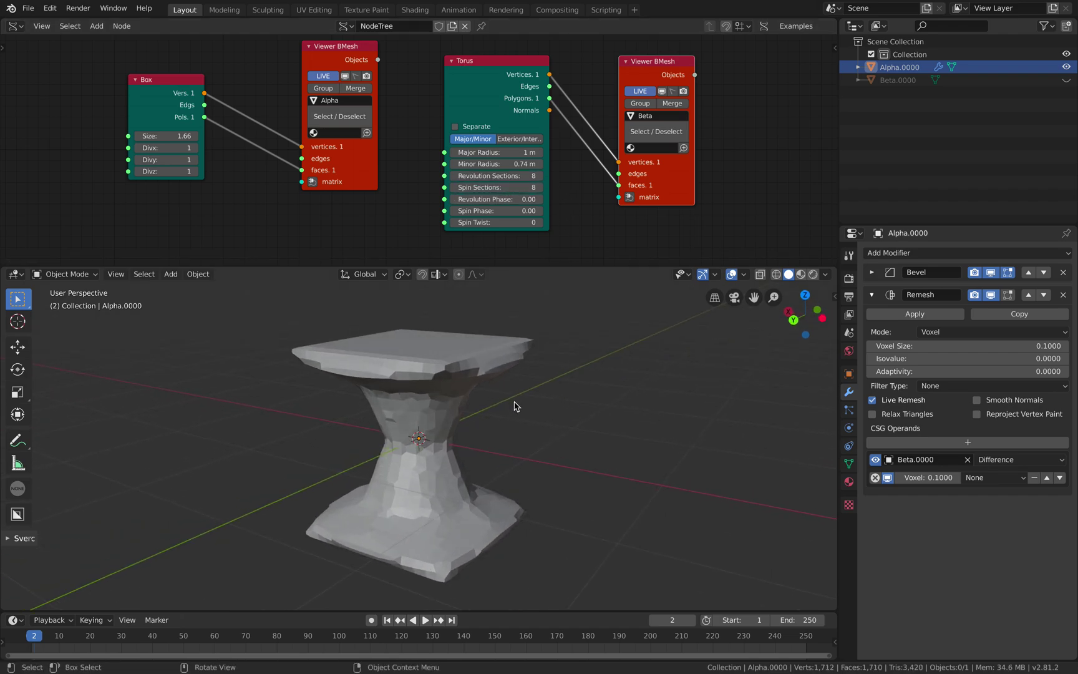
Step: Set the box's Remesh voxel size to 0.05 and inspect the finer surface
left_click(965, 347)
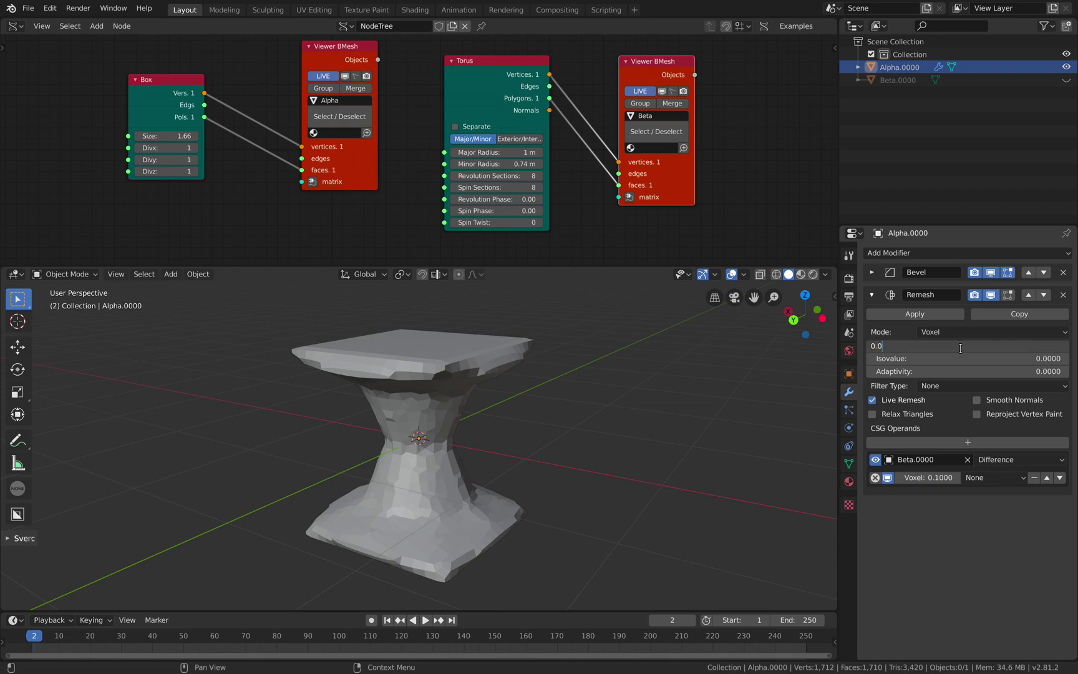
type("0.05")
key("Return")
middle_click_drag(817, 382, 468, 375)
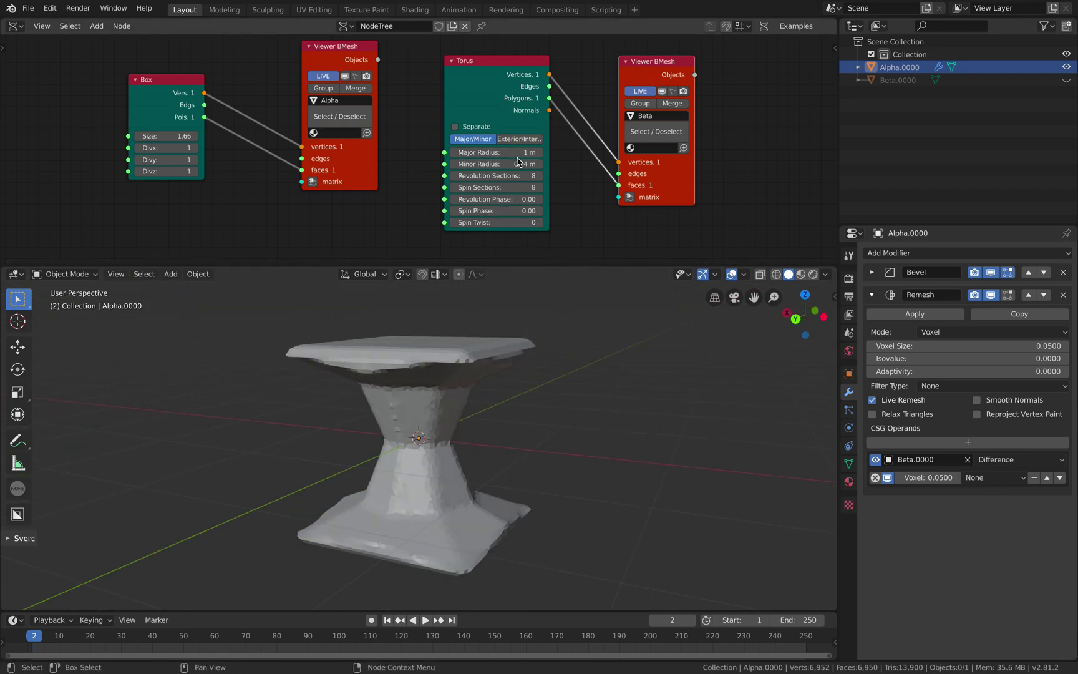
Step: Switch the torus to Exterior/Interior radius mode and set its interior radius to 0.43 m
mouse_move(497, 152)
left_mouse_down()
mouse_move(468, 153)
mouse_move(510, 162)
left_mouse_up()
middle_click_drag(505, 399, 520, 378)
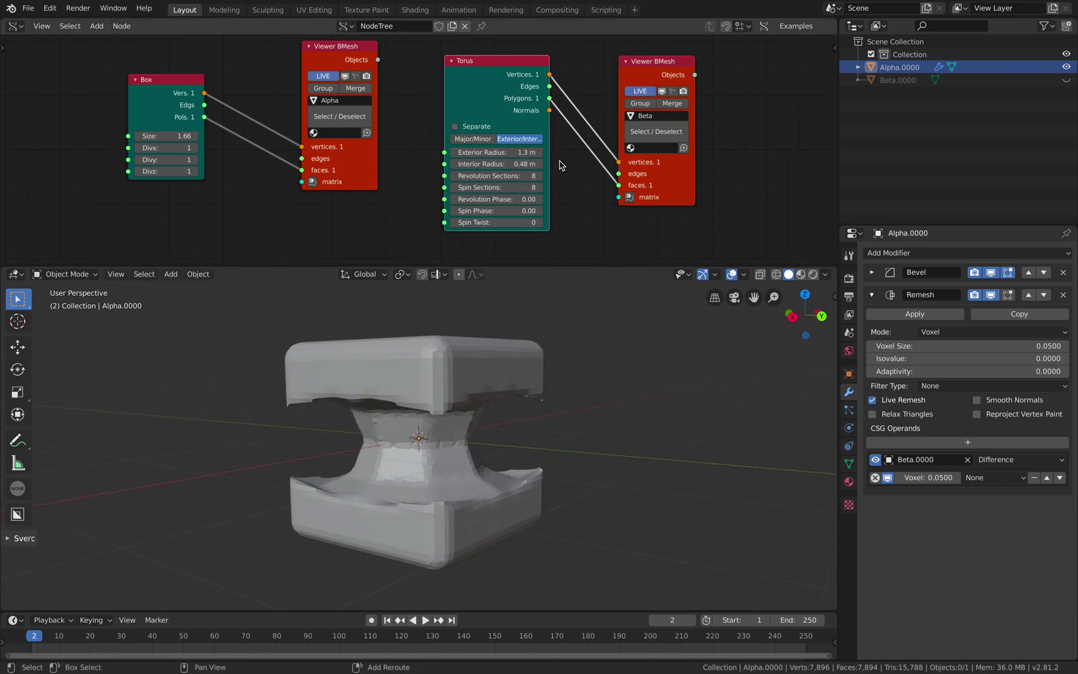
left_click_drag(511, 166, 497, 166)
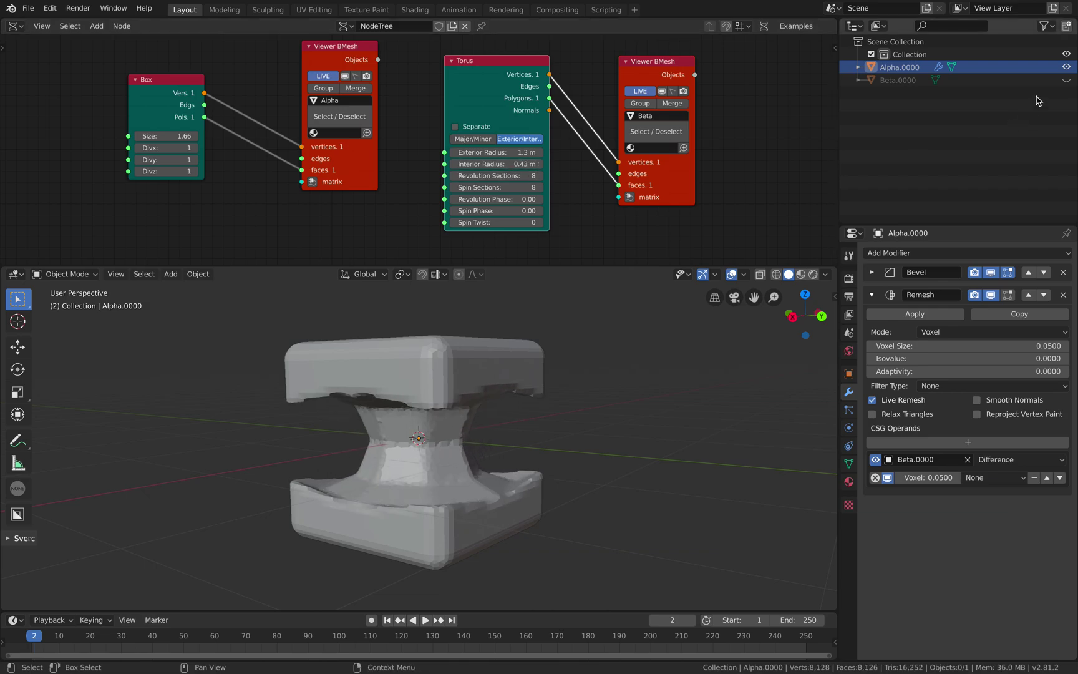
Step: Show the Beta.0000 torus again and set its revolution sections to 18
left_click(1067, 80)
middle_click_drag(759, 405, 708, 387)
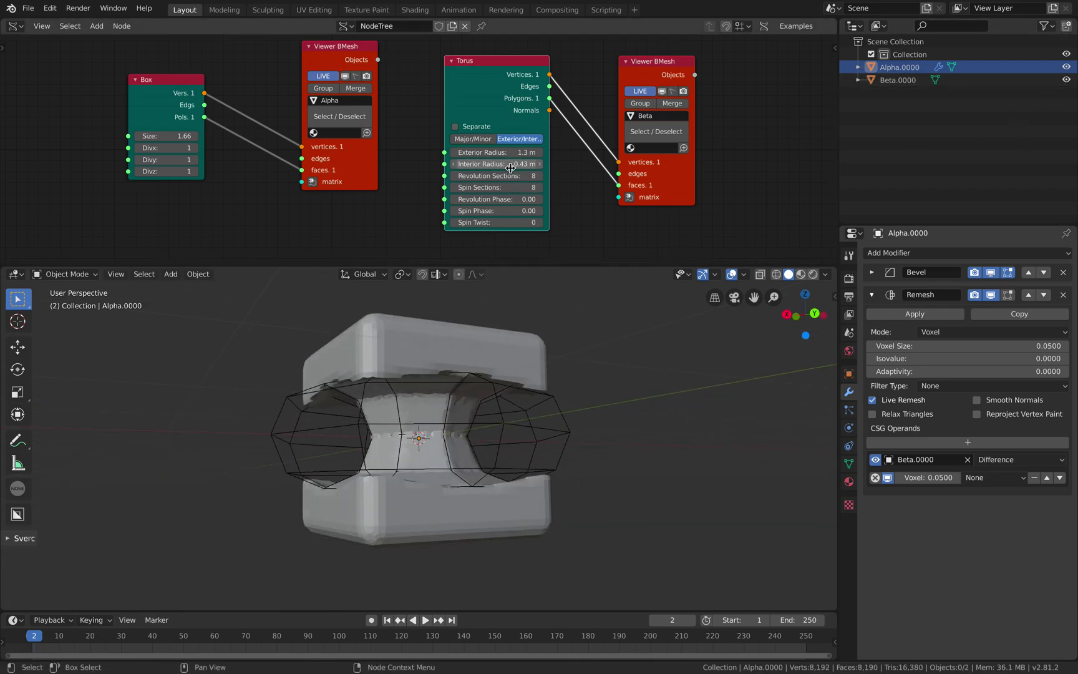
mouse_move(496, 175)
left_mouse_down()
mouse_move(526, 176)
mouse_move(492, 175)
mouse_move(511, 176)
left_mouse_up()
middle_click_drag(475, 400, 526, 437)
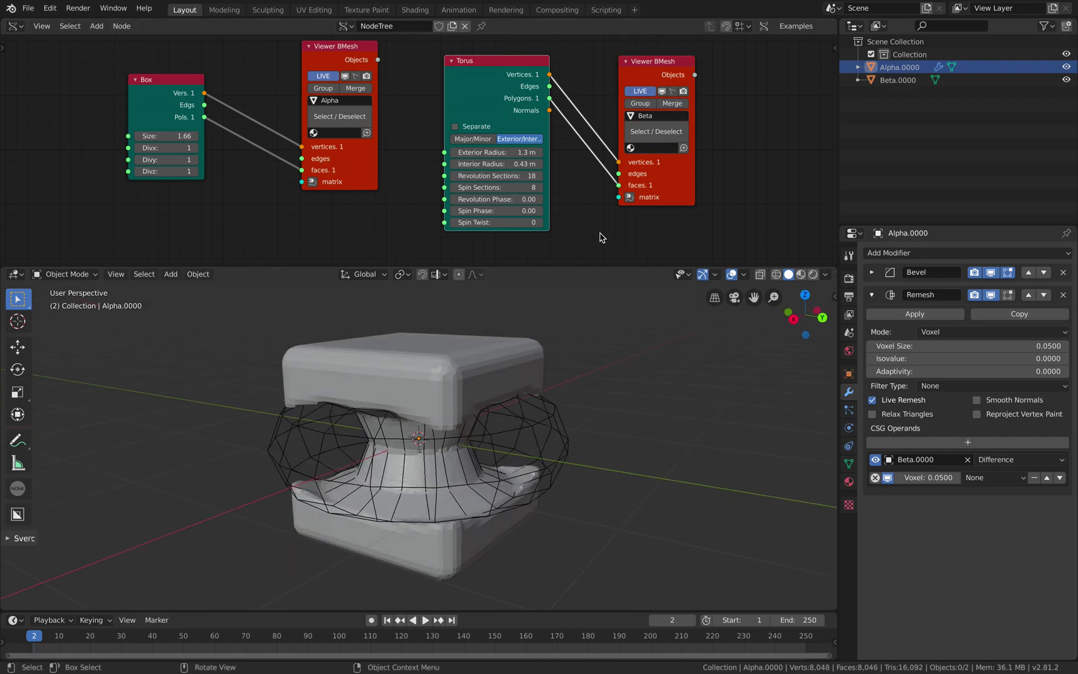
Step: Space out the Torus node and the Beta viewer node, and enable Merge on the Beta viewer
left_click_drag(660, 192, 712, 147)
scroll(709, 174, "down", 1)
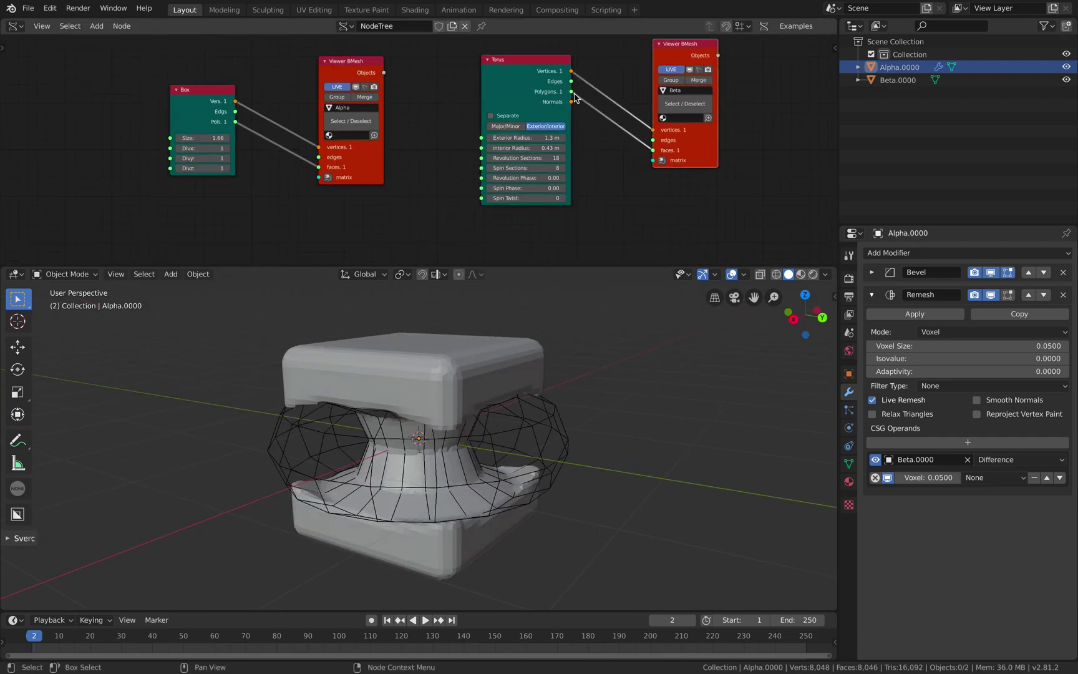
left_click_drag(520, 89, 513, 93)
scroll(630, 105, "up", 1)
middle_click_drag(636, 104, 556, 138)
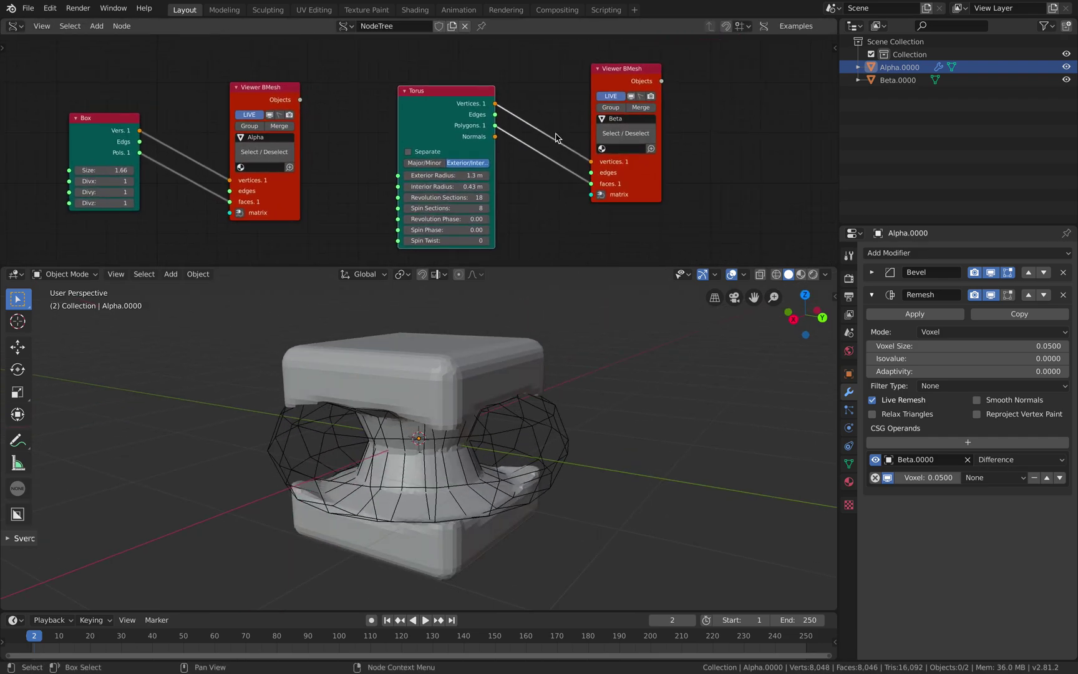
left_click(648, 108)
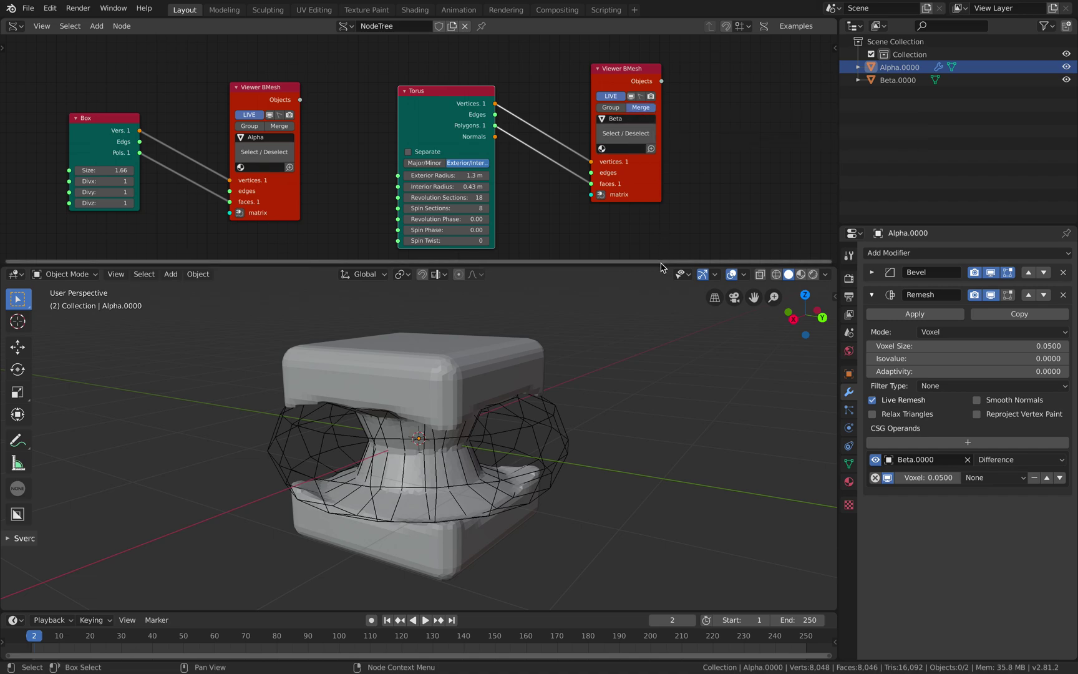
Step: Enlarge the node editor and add a Matrix in node linked to the Beta viewer's matrix input, placed below it
left_click_drag(660, 264, 657, 326)
middle_click_drag(644, 207, 647, 157)
left_click_drag(648, 157, 718, 115)
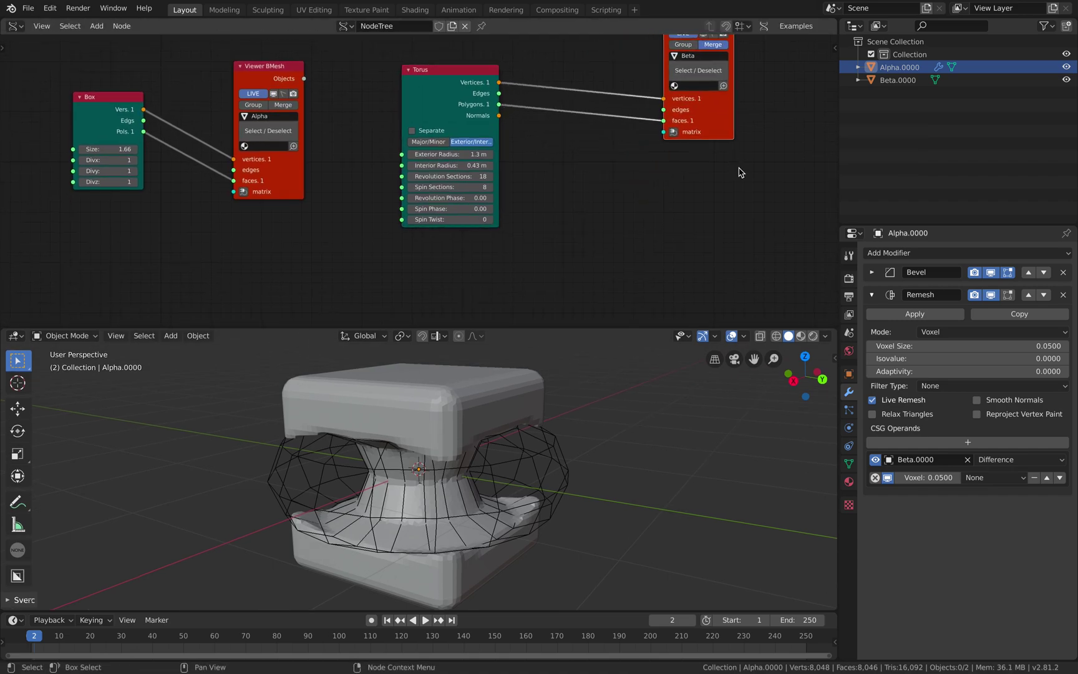
left_click(674, 132)
left_click_drag(529, 58, 595, 194)
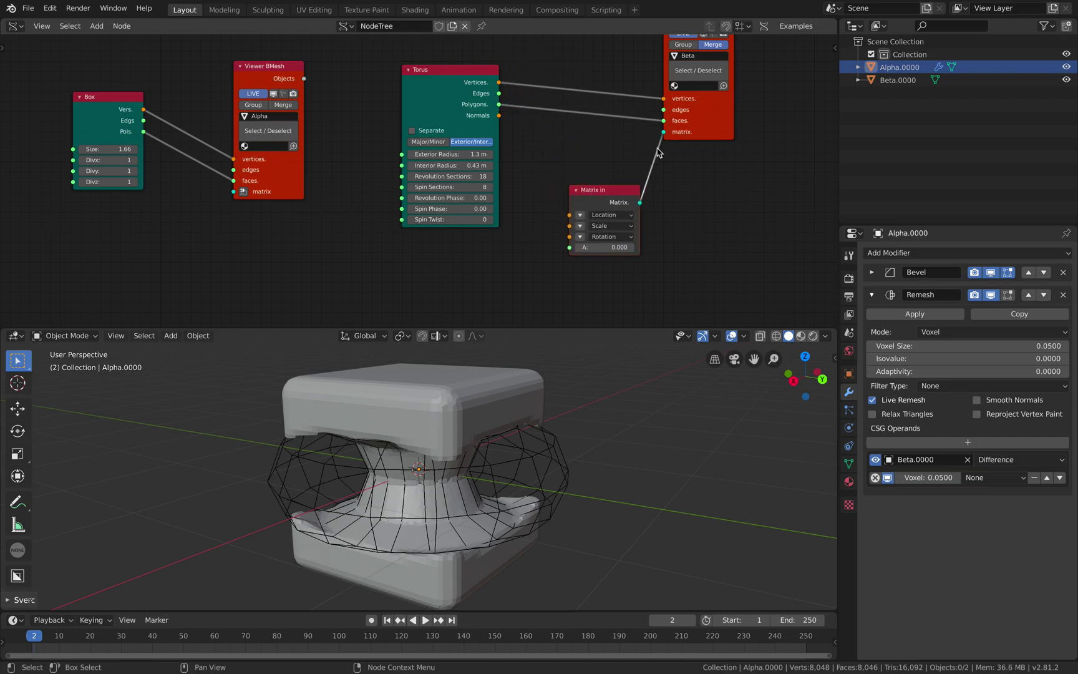
Step: Spread out the Beta viewer, Torus and Matrix in nodes, and expand the Matrix in node's rotation axis values
left_click_drag(696, 119, 750, 134)
left_click_drag(621, 194, 616, 166)
left_click_drag(459, 86, 459, 64)
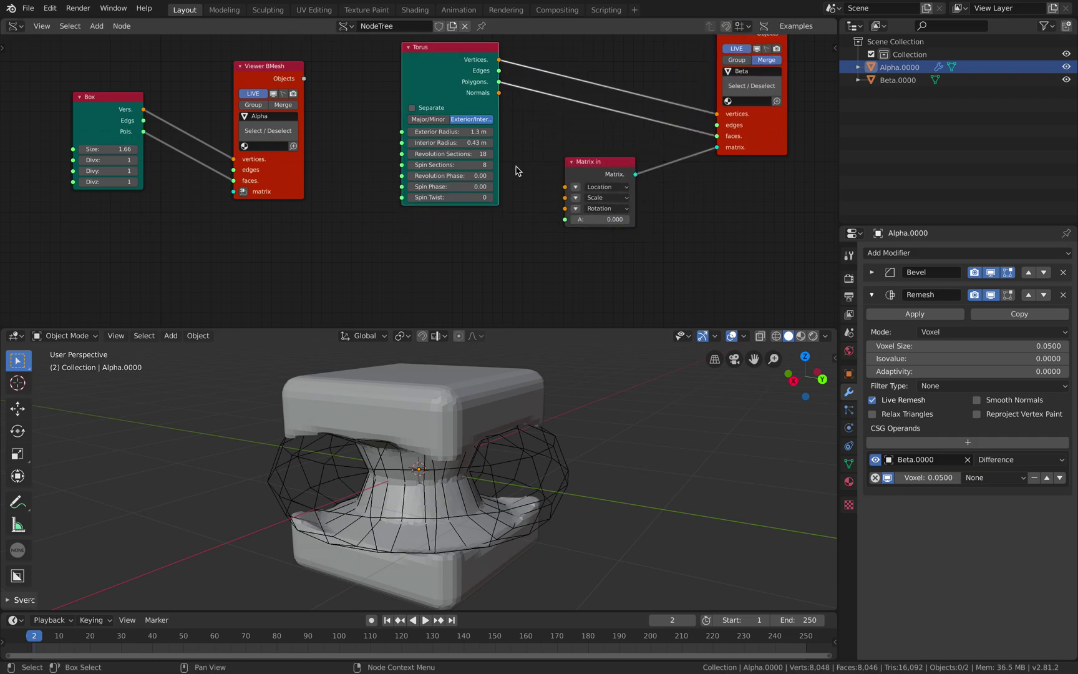
scroll(588, 232, "up", 1)
left_click(604, 214)
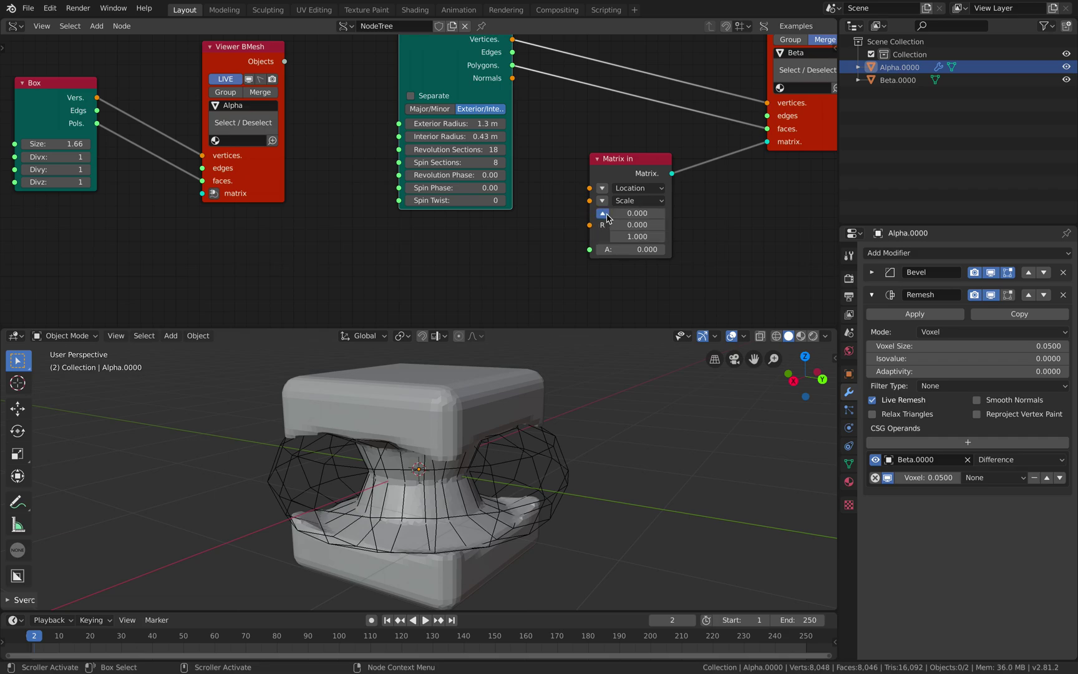
left_click_drag(641, 183, 564, 177)
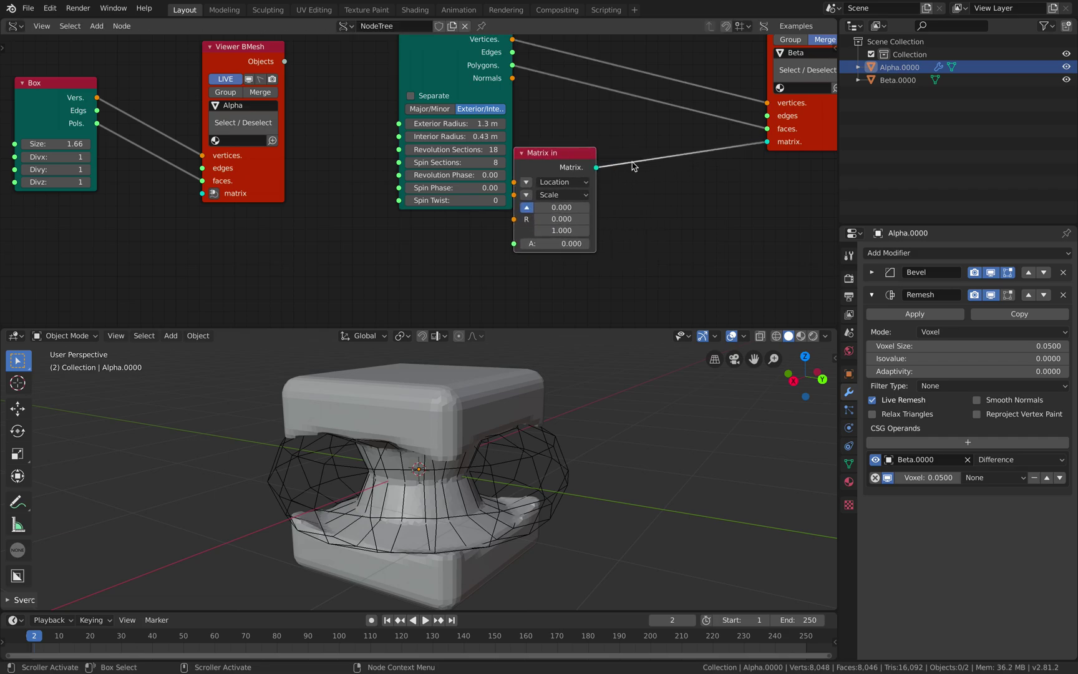
Step: Unlink the Matrix in node from the Beta viewer and add a List Join node in the space between them
left_click_drag(763, 145, 713, 178)
middle_click_drag(713, 177, 656, 180)
key("shift+a")
left_click(623, 179)
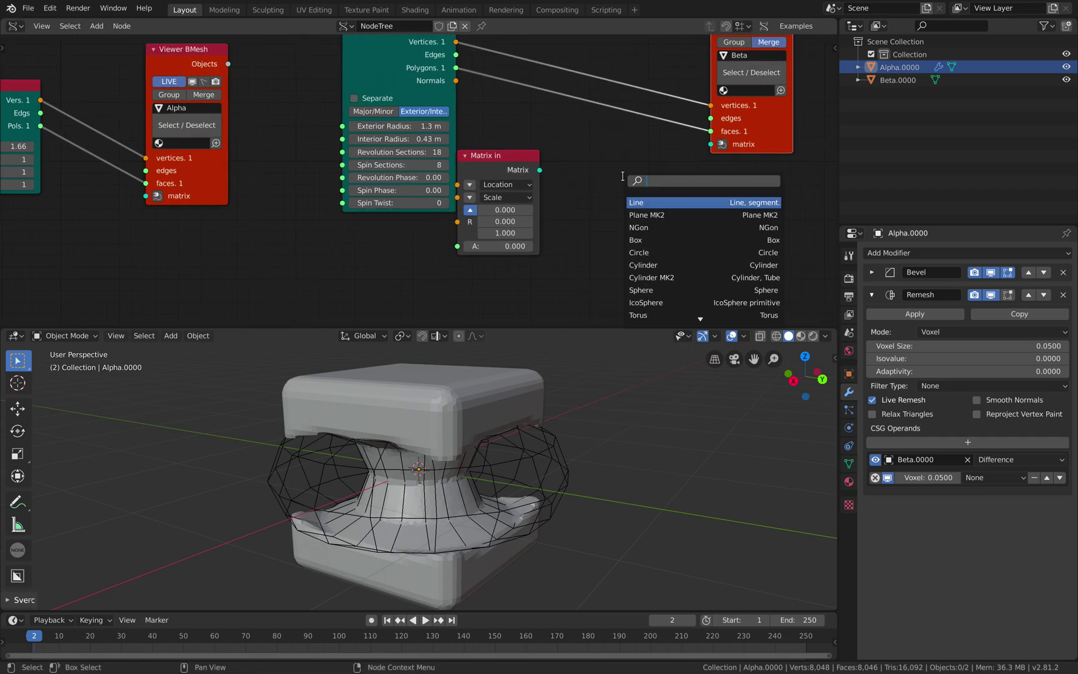
type("list join")
key("Return")
left_click(624, 177)
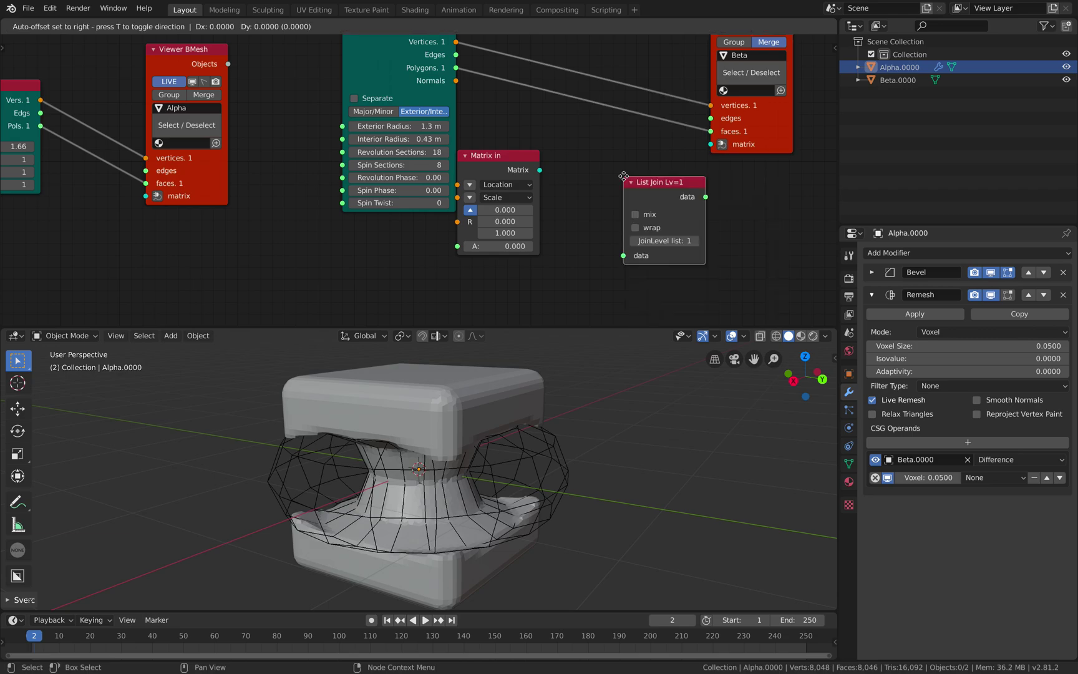
Step: Link the Matrix in node and a duplicate of it into List Join, and link List Join to the Beta viewer's matrix input
left_click_drag(541, 171, 581, 202)
left_click_drag(631, 254, 629, 255)
left_click_drag(649, 185, 615, 158)
key("shift+d")
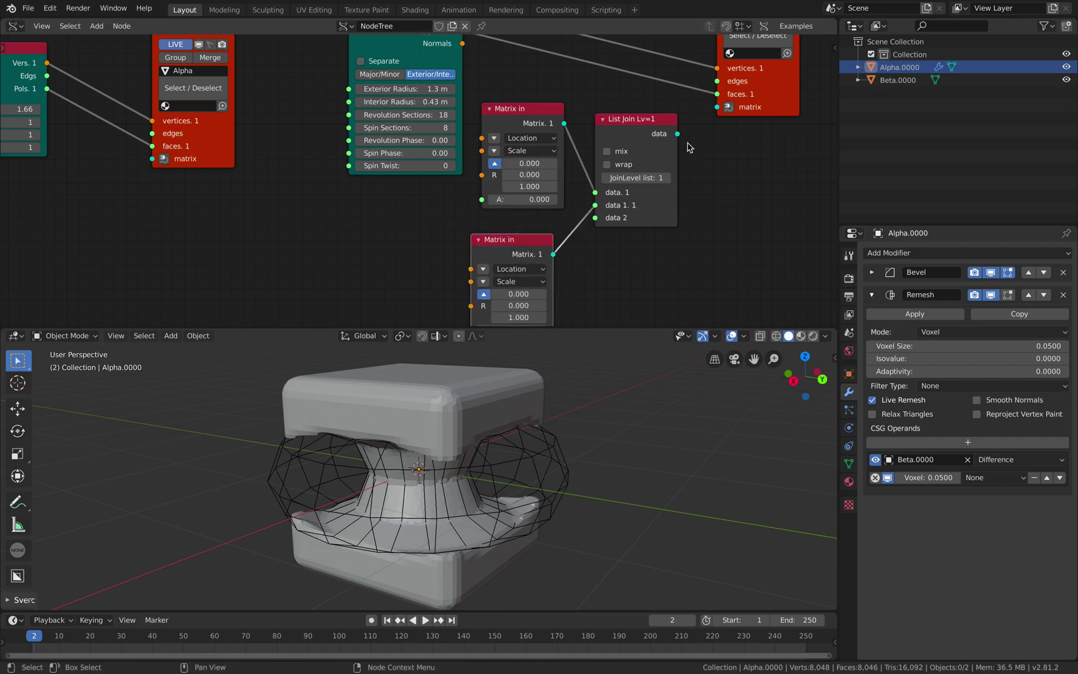
left_click_drag(720, 110, 718, 108)
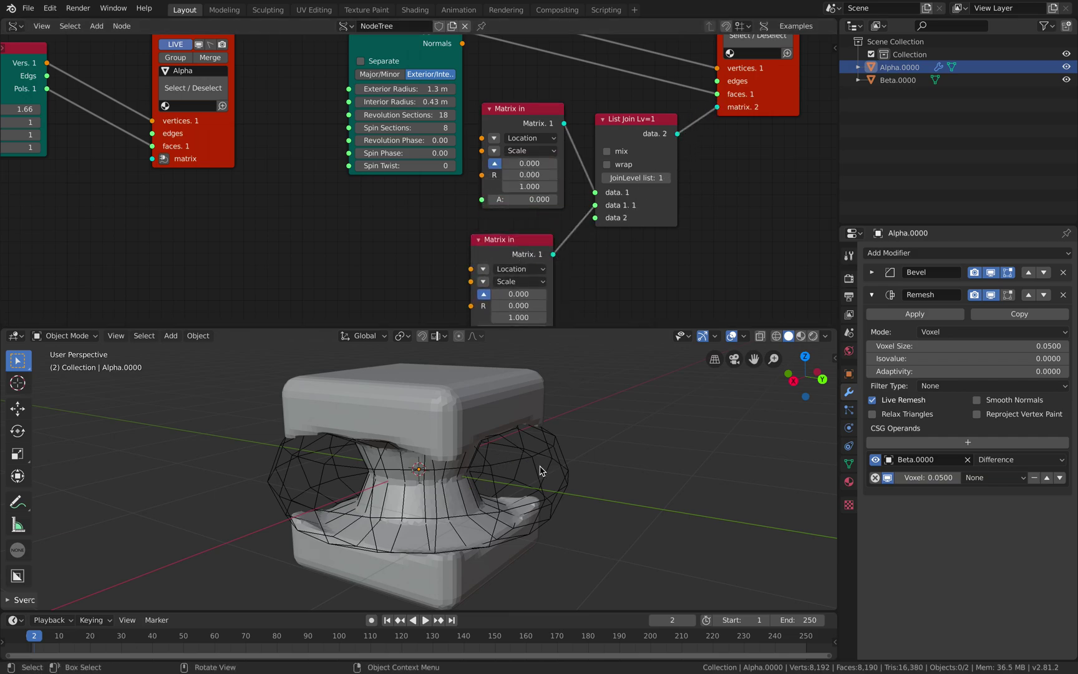
Step: Set the second Matrix in node's rotation axis to 0, 1, 0 and its angle to 90
middle_click_drag(531, 315, 492, 276)
key("Return")
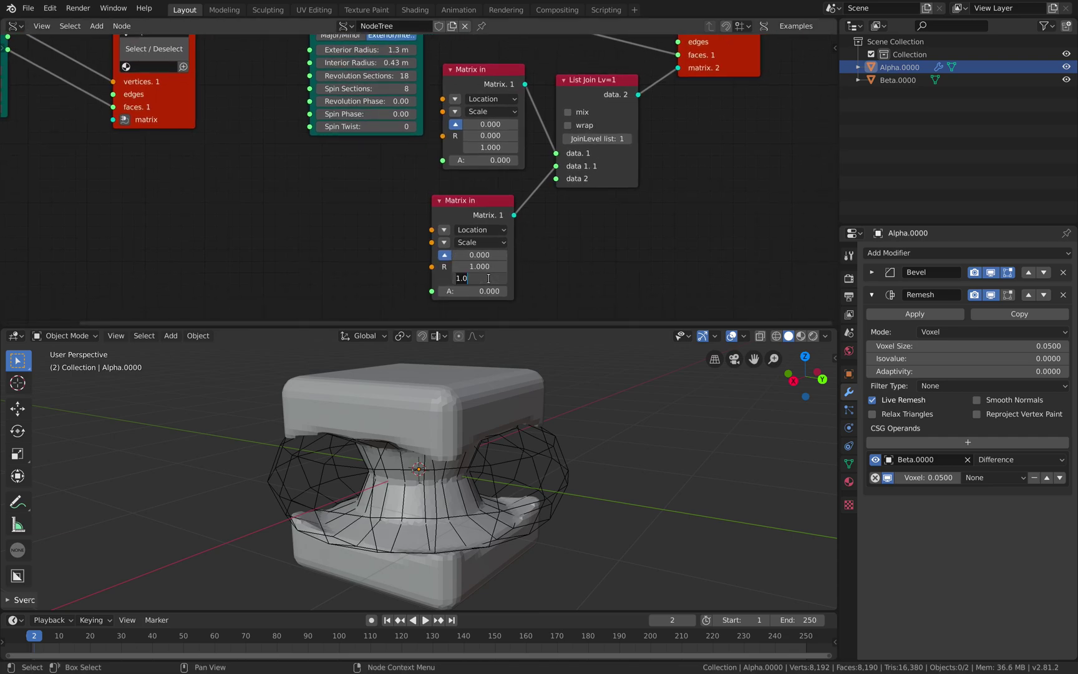
left_click_drag(474, 291, 570, 291)
type("90")
key("Return")
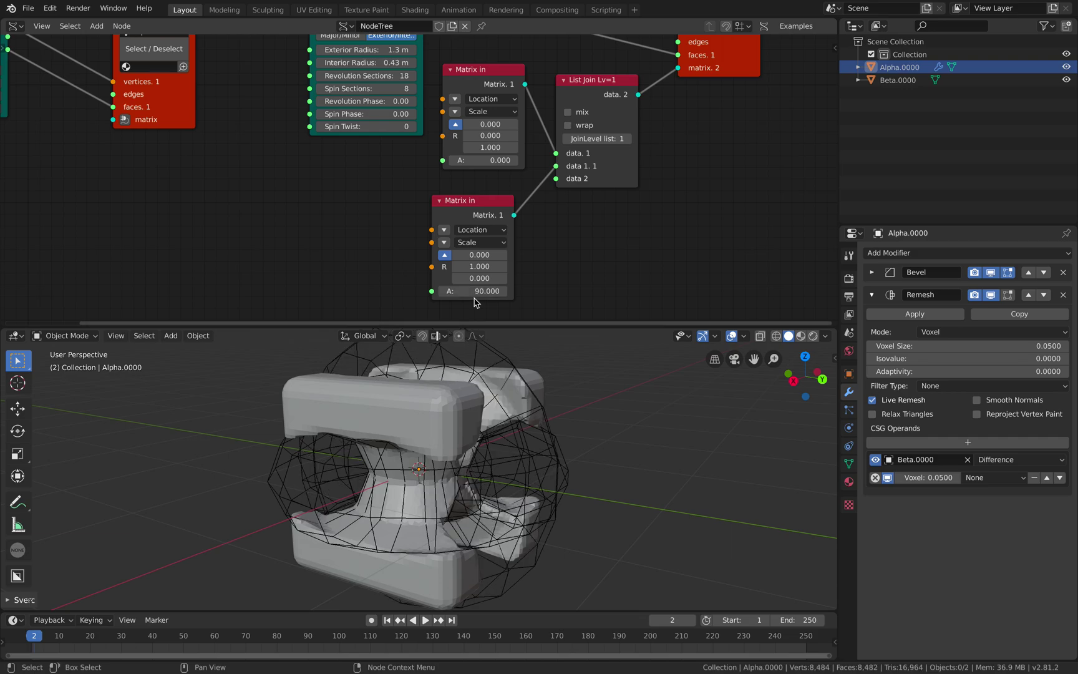
Step: Deselect all objects, and space out the List Join, Beta viewer and second Matrix in nodes
middle_click_drag(518, 450, 484, 473)
key("a")
key("alt+a")
middle_click_drag(409, 478, 401, 468)
scroll(508, 232, "down", 2)
middle_click_drag(510, 232, 379, 220)
left_click_drag(459, 161, 476, 174)
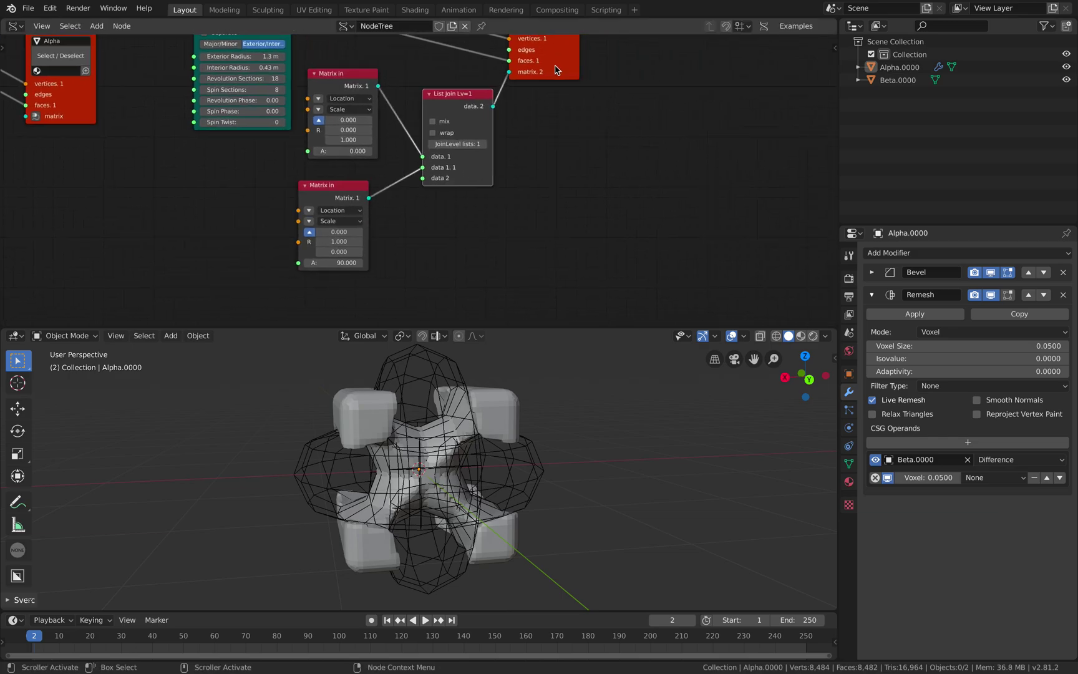
left_click_drag(556, 68, 607, 69)
left_click_drag(479, 162, 525, 152)
left_click_drag(341, 197, 277, 190)
Step: Duplicate the rotated Matrix in node and link the copy to List Join's third data input
key("shift+d")
left_click(392, 237)
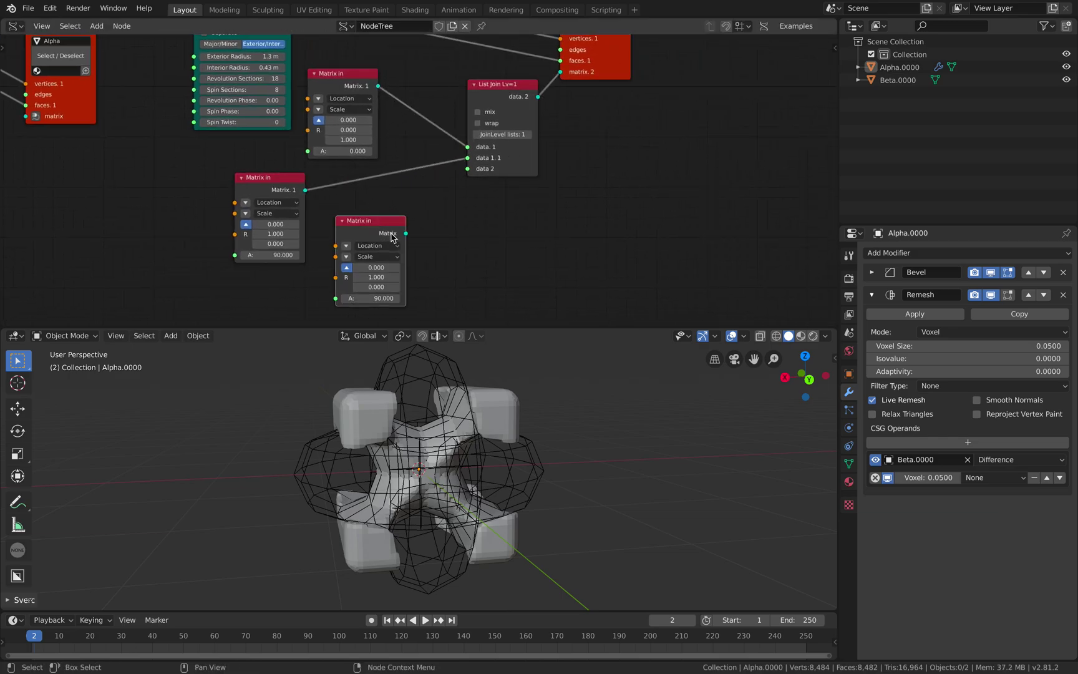
left_click_drag(471, 173, 469, 170)
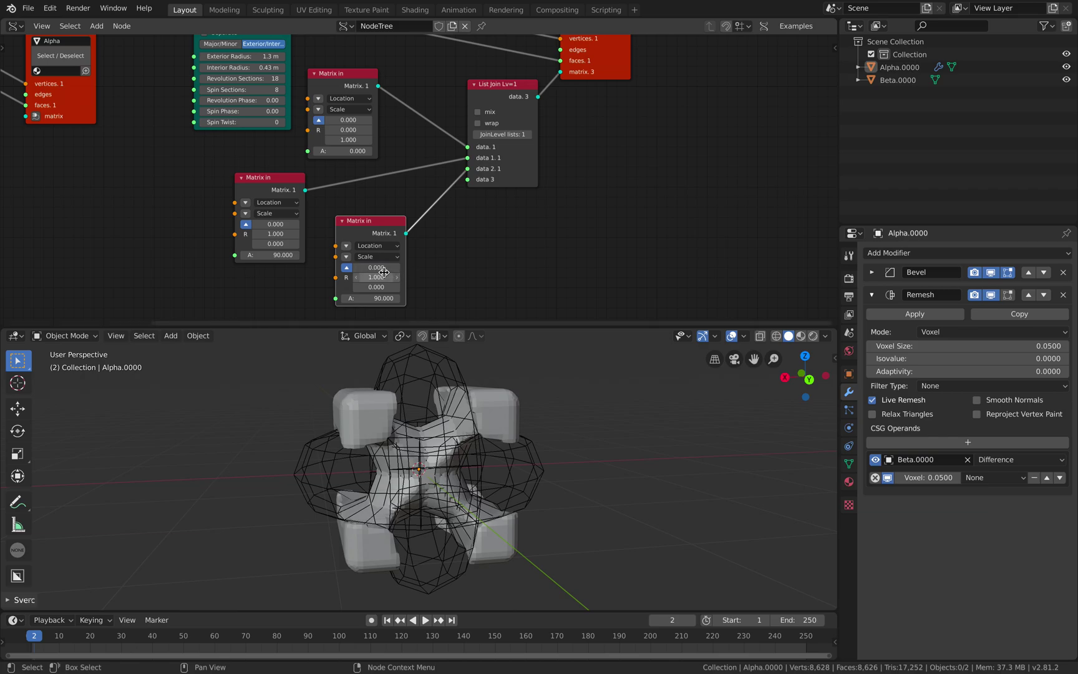
Step: Set the third Matrix in node's rotation axis to 1, 0, 0 and save the file
middle_click_drag(406, 459, 368, 422)
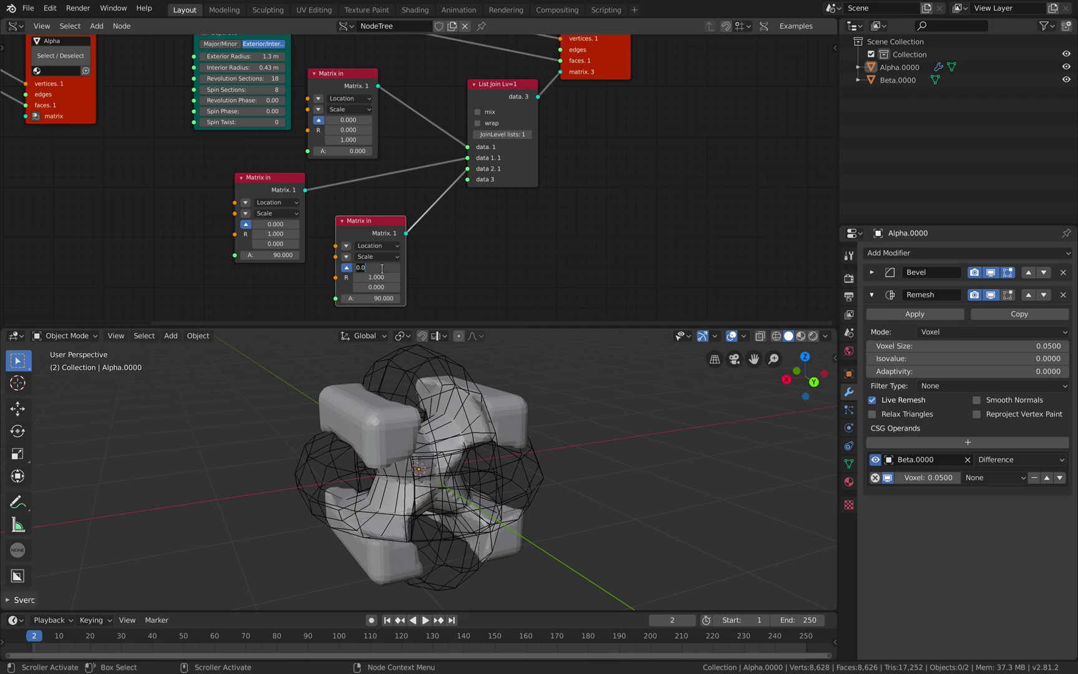
type("1")
key("Tab")
type("0")
key("Tab")
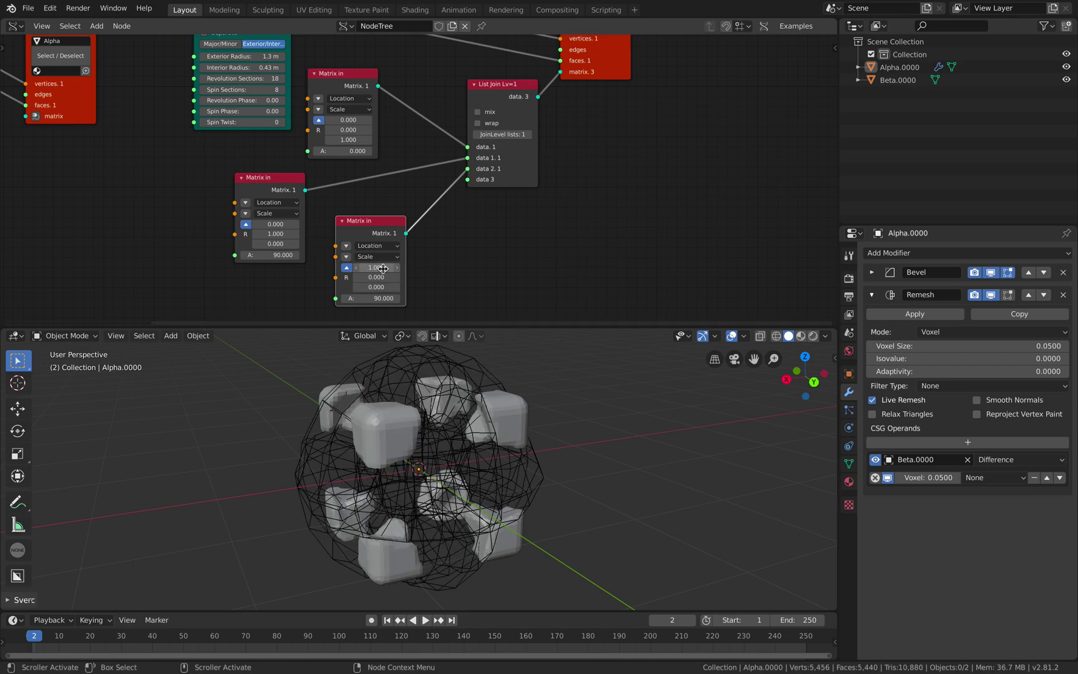
middle_click_drag(471, 431, 513, 410)
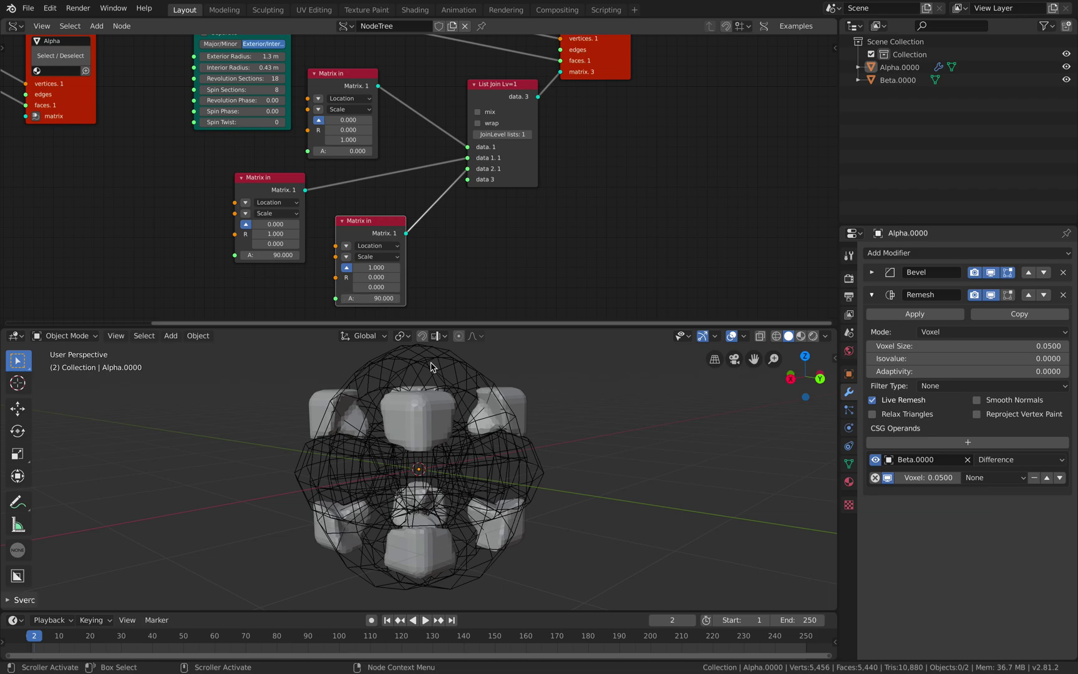
middle_click_drag(432, 367, 527, 395)
middle_click_drag(308, 143, 337, 212)
key("ctrl+s")
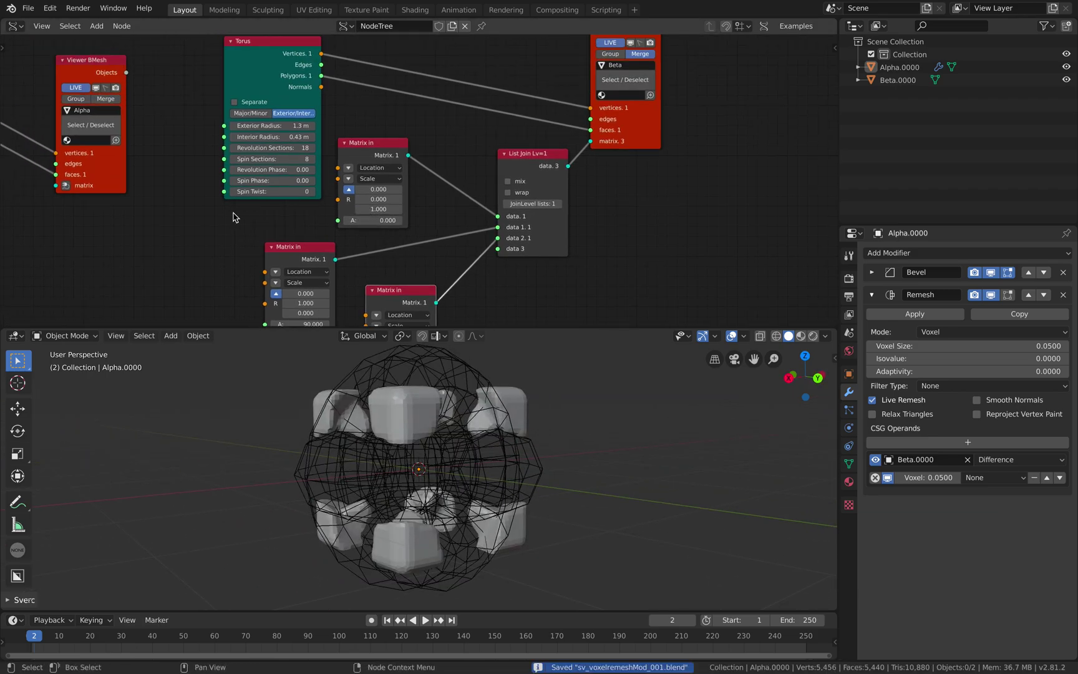
Step: Set the torus exterior radius to 1.2 m and interior radius to 0.44 m, and the box size to 1.53
middle_click_drag(214, 166, 215, 178)
mouse_move(275, 139)
left_mouse_down()
mouse_move(258, 139)
mouse_move(282, 148)
left_mouse_up()
middle_click_drag(190, 177, 495, 162)
middle_click_drag(384, 163, 411, 164)
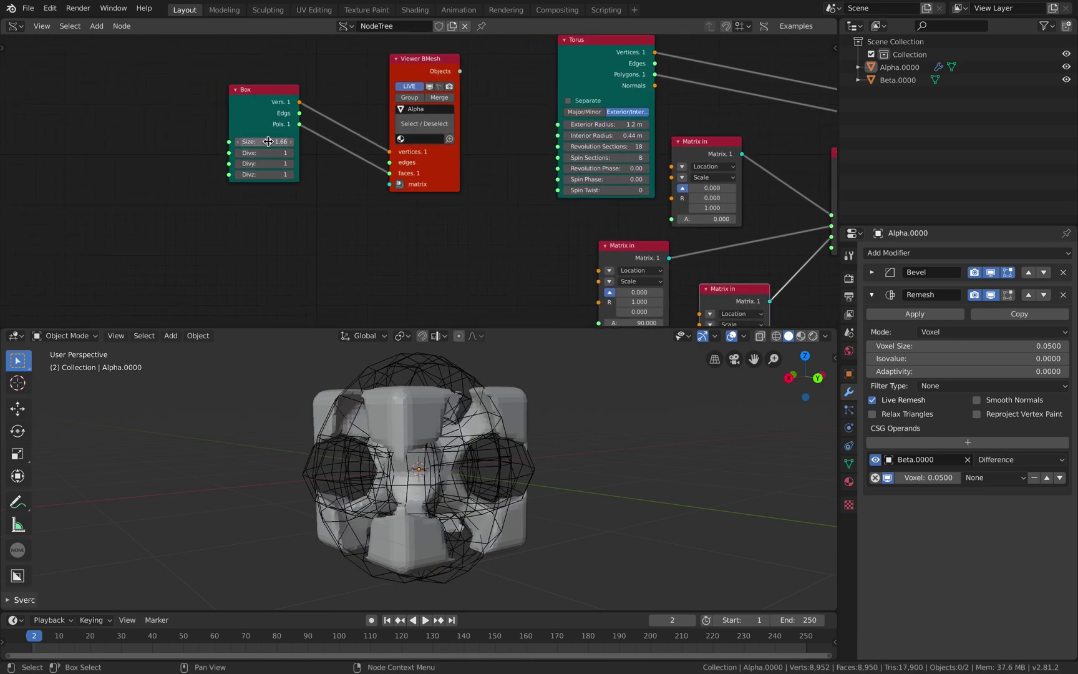
mouse_move(267, 141)
left_mouse_down()
mouse_move(299, 141)
mouse_move(250, 141)
left_mouse_up()
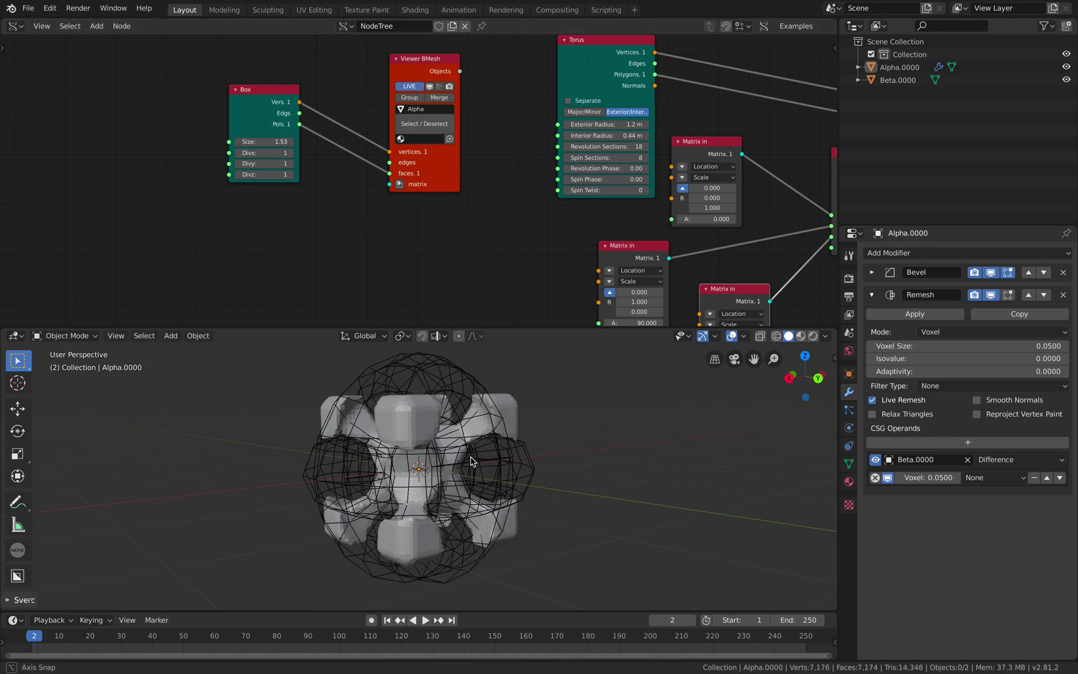
Step: Set the Remesh modifier's voxel size to 0.01 and enlarge the 3D viewport
middle_click_drag(549, 493, 595, 413)
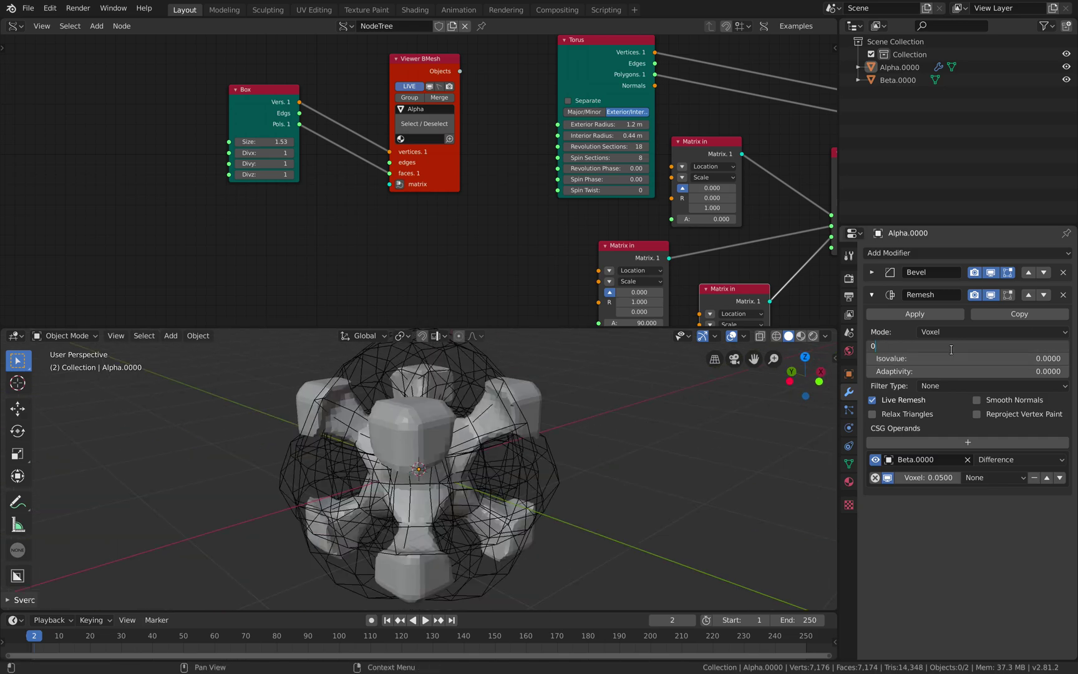
key("Return")
middle_click_drag(680, 430, 577, 406)
left_click_drag(565, 328, 565, 181)
Step: Select the remeshed Alpha.0000 object, inspect its mesh in wireframe and solid shading, and save the file
left_click(549, 308)
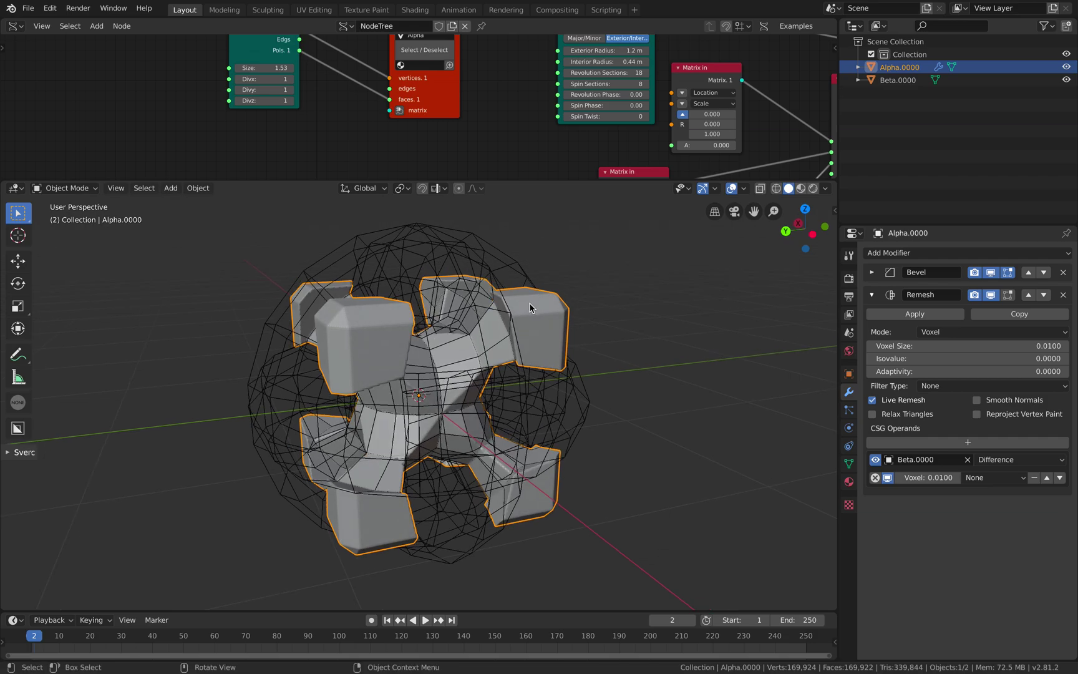
key("z")
left_click(462, 307)
mouse_move(565, 307)
middle_mouse_down()
mouse_move(537, 257)
mouse_move(515, 306)
middle_mouse_up()
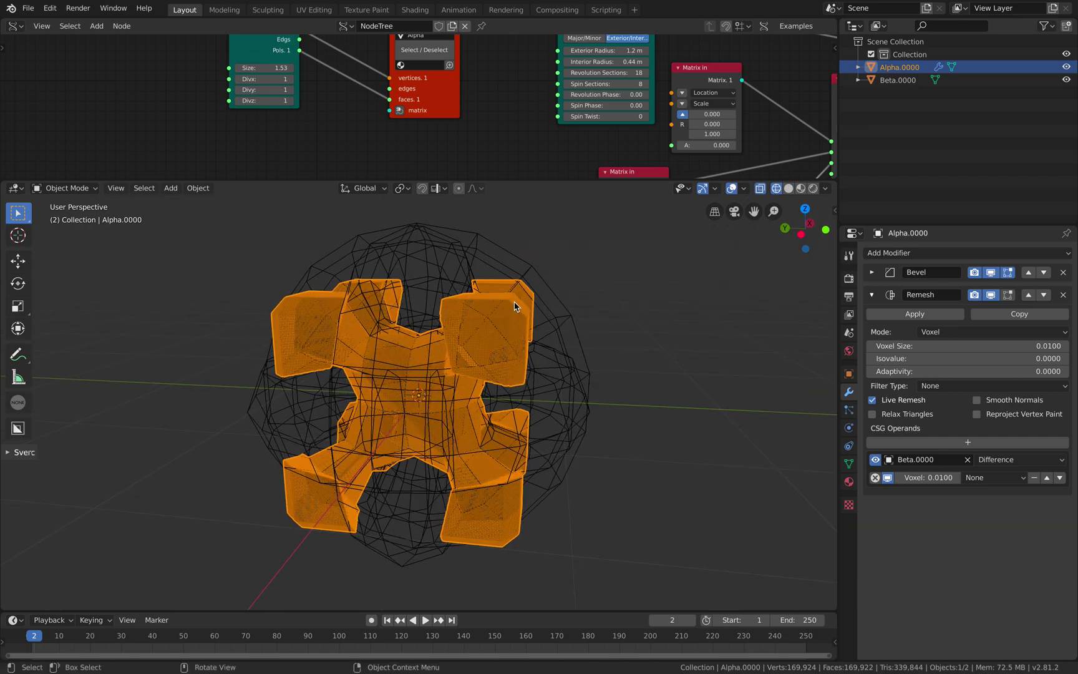
key("z")
left_click(583, 307)
middle_click_drag(583, 310, 556, 329)
key("ctrl+s")
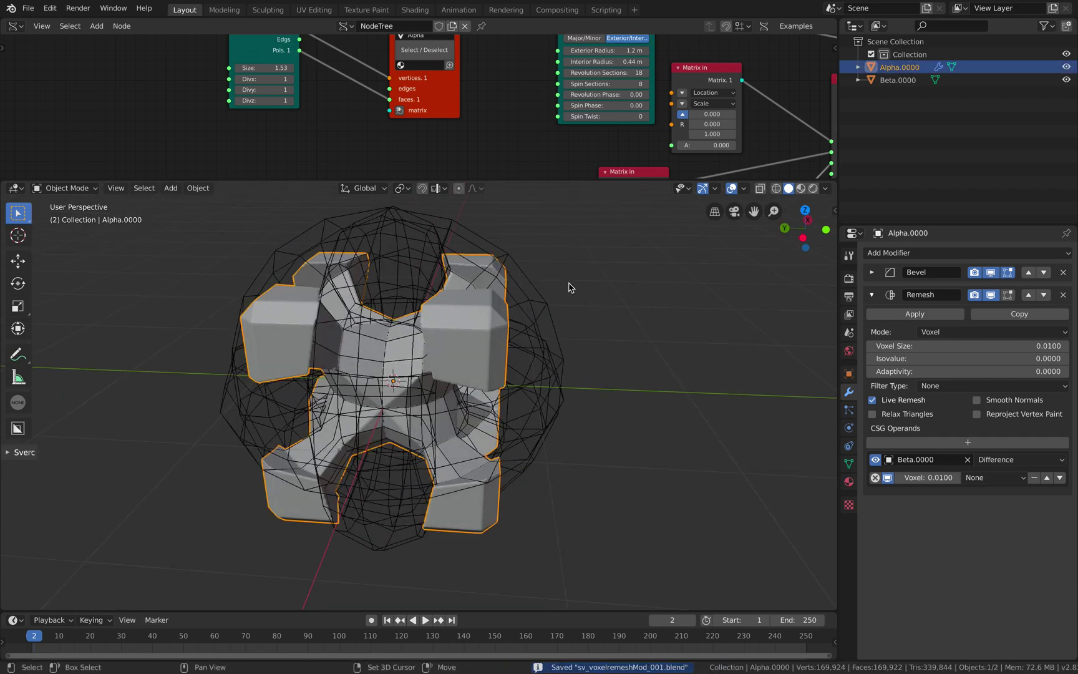
Step: Duplicate Alpha.0000 in place and convert the copy to a plain mesh without live modifiers
key("shift+d")
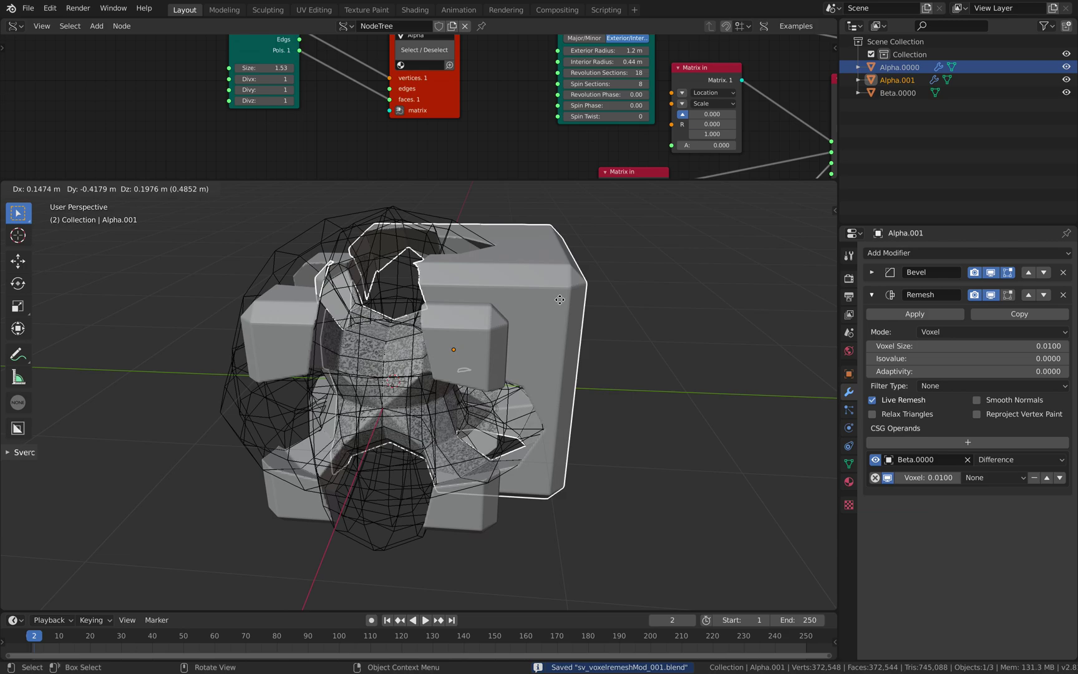
right_click(564, 319)
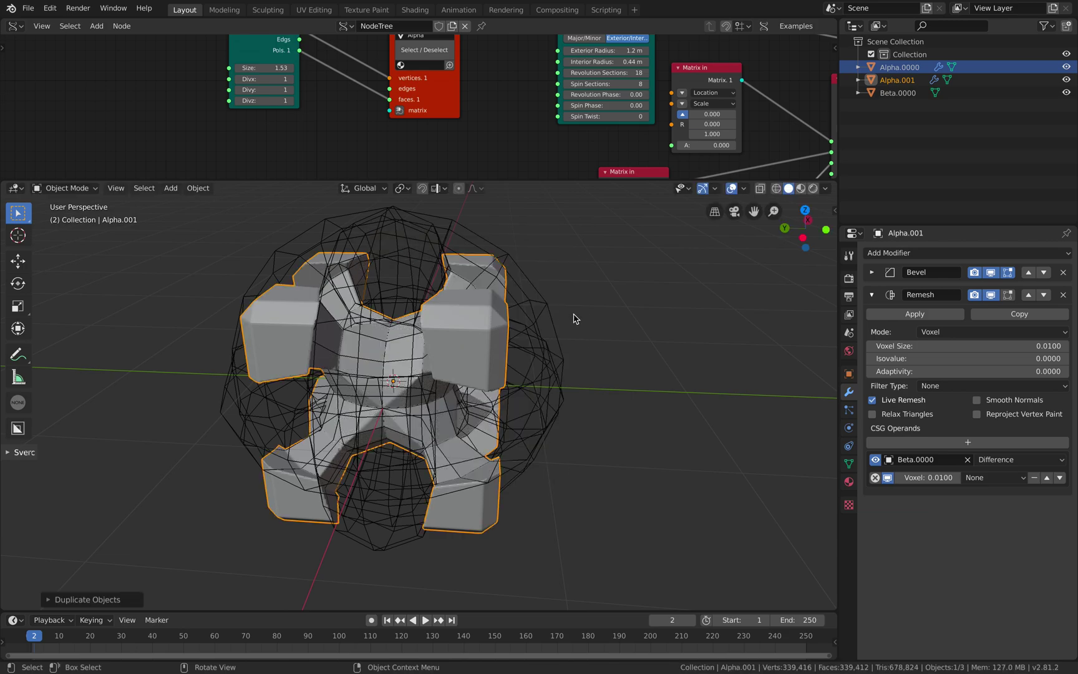
middle_click_drag(574, 318, 569, 317)
key("F3")
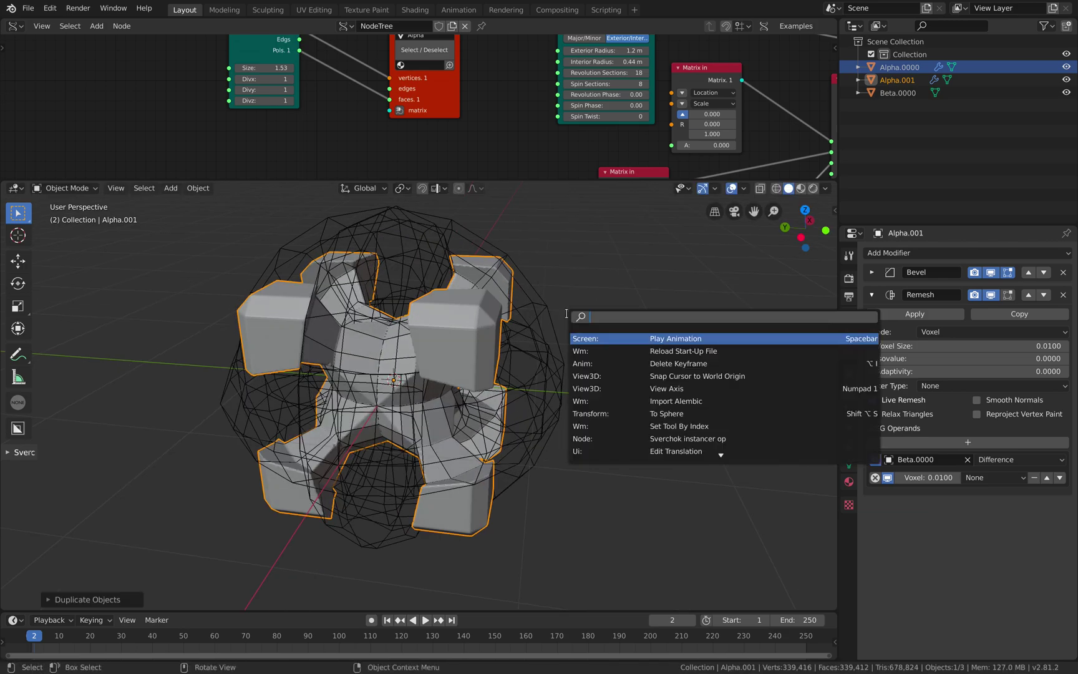
type("conv")
key("Down")
key("Return")
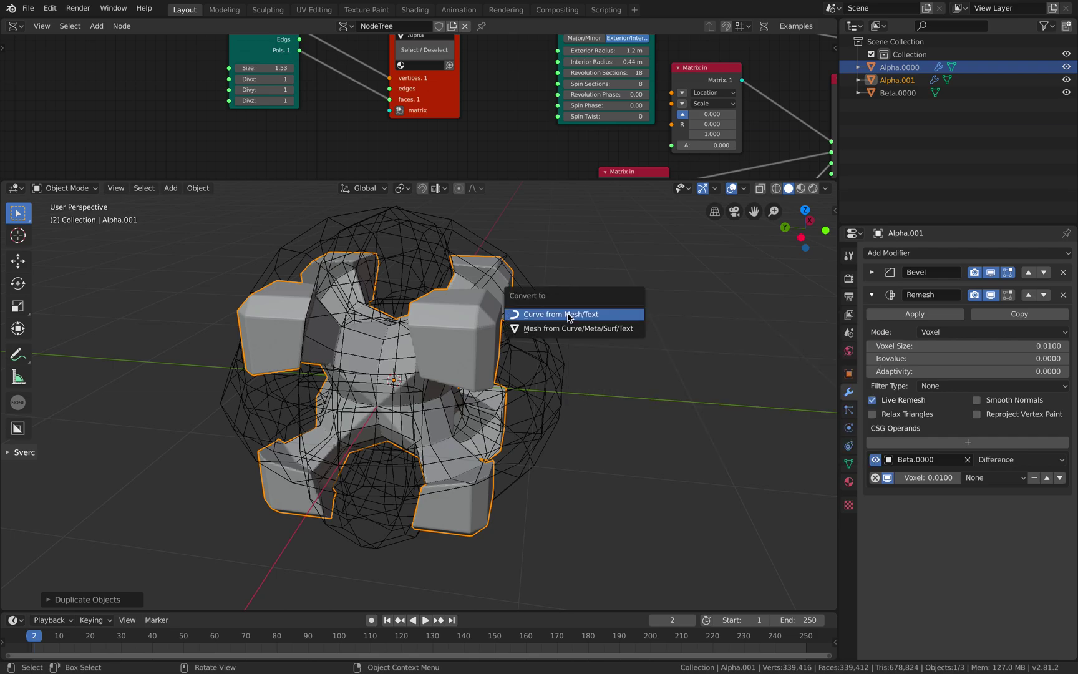
key("Return")
Step: Move the converted copy along the Y axis until it stands beside the original
scroll(542, 305, "down", 1)
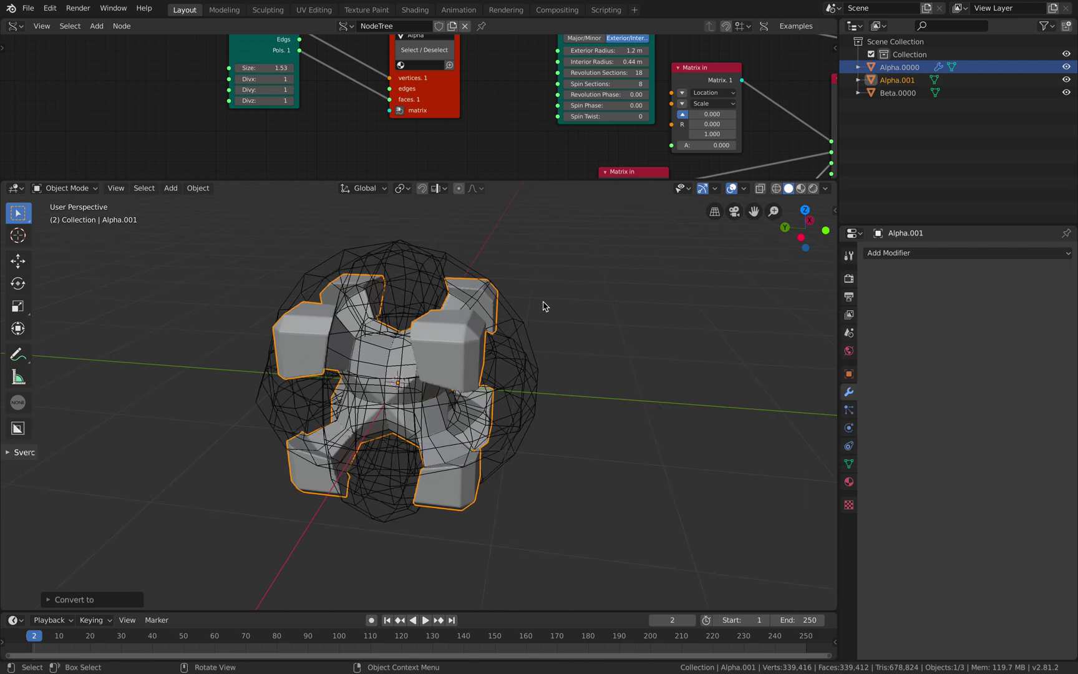
key("g")
key("y")
left_click(719, 331)
middle_click_drag(719, 330, 633, 331, "shift")
Step: Add a Decimate modifier in Collapse mode with ratio 0.1 to the converted copy and apply it
left_click(899, 253)
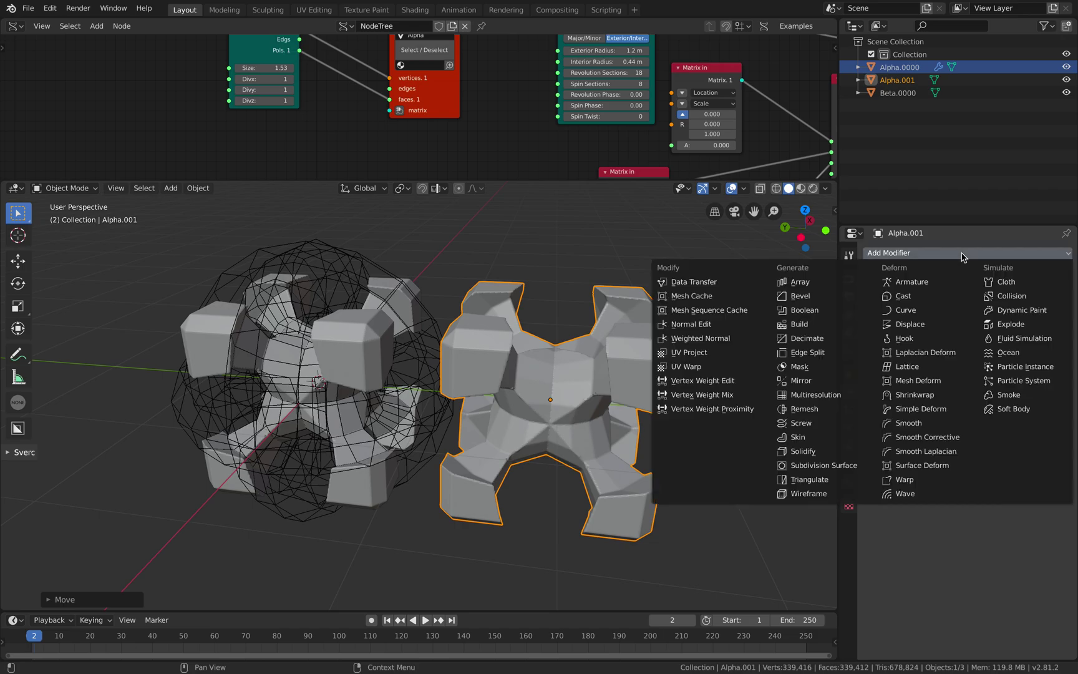
left_click(831, 339)
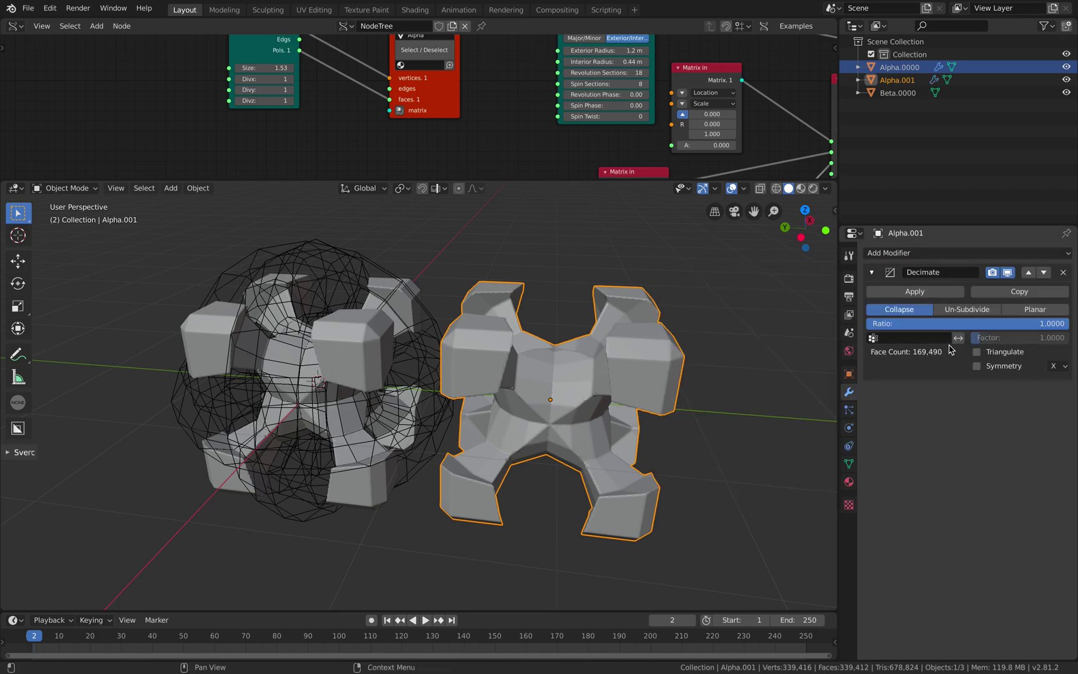
left_click(940, 327)
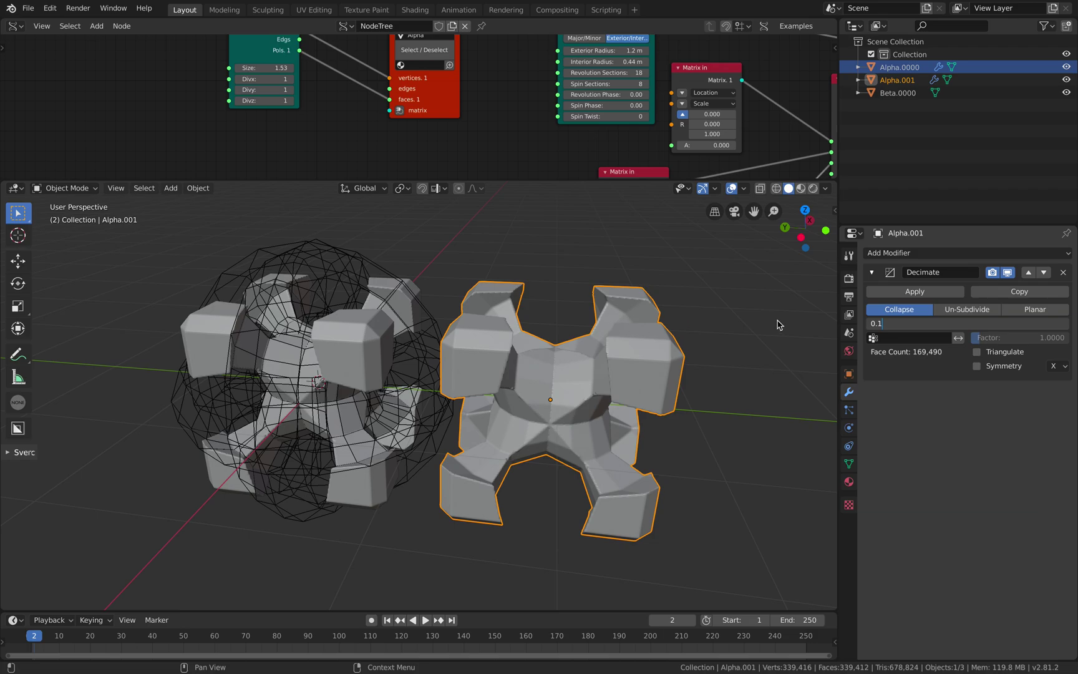
key("Return")
middle_click_drag(657, 346, 627, 340)
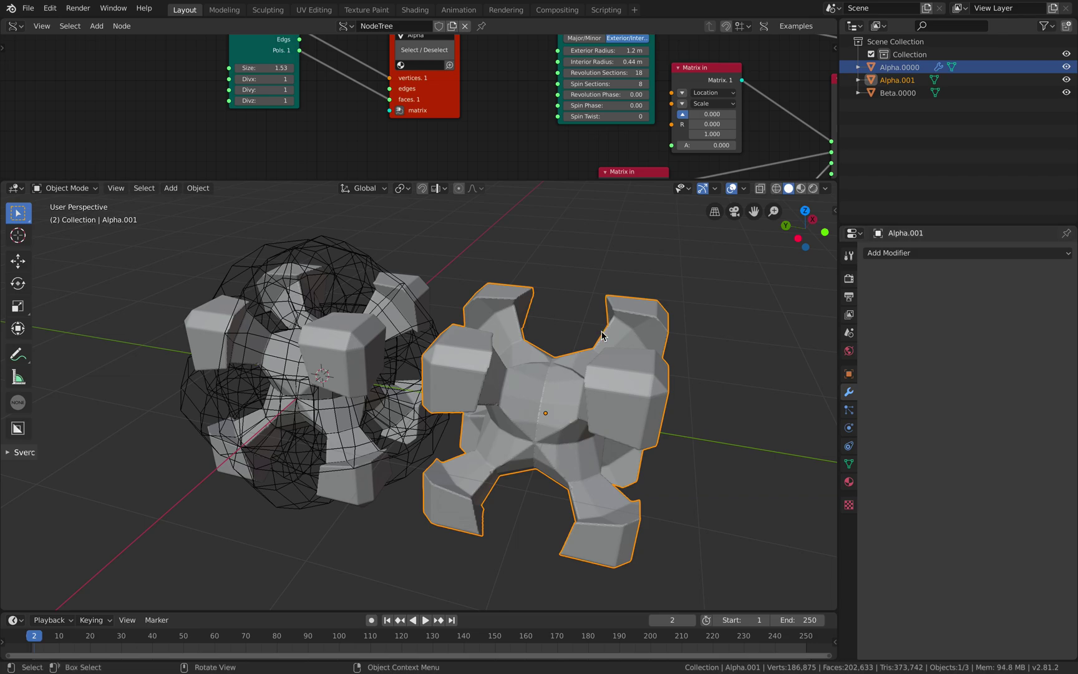
Step: Examine the decimated copy's mesh in wireframe and solid shading, up close and from several angles
mouse_move(602, 335)
middle_mouse_down()
mouse_move(626, 328)
mouse_move(580, 323)
middle_mouse_up()
key("z")
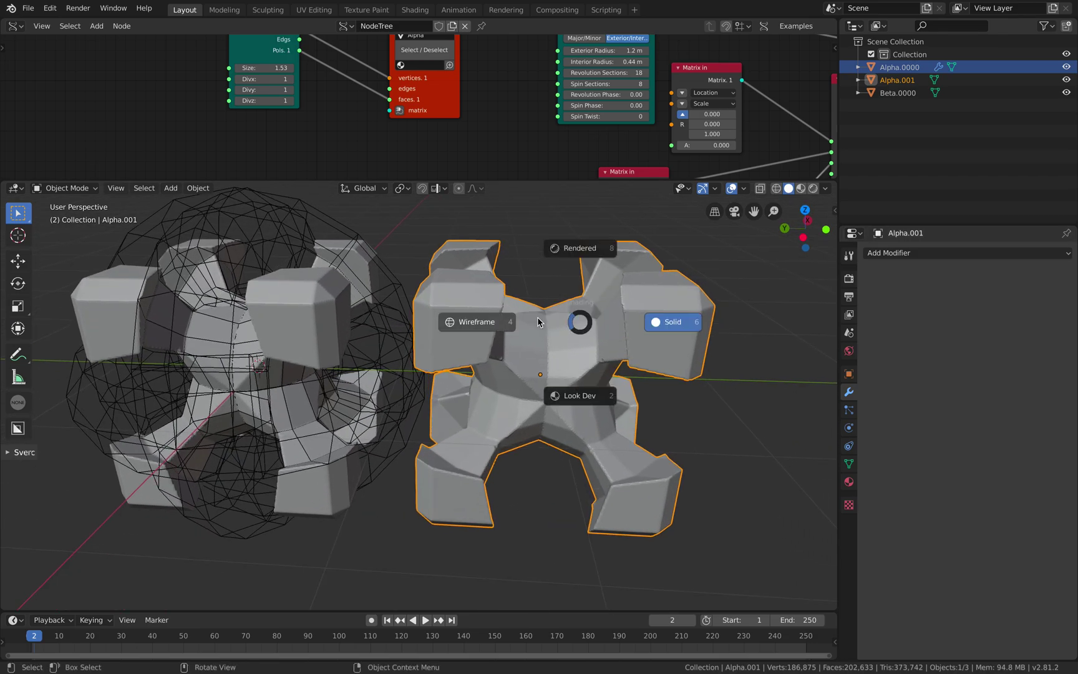
left_click(538, 318)
key("z")
left_click(584, 323)
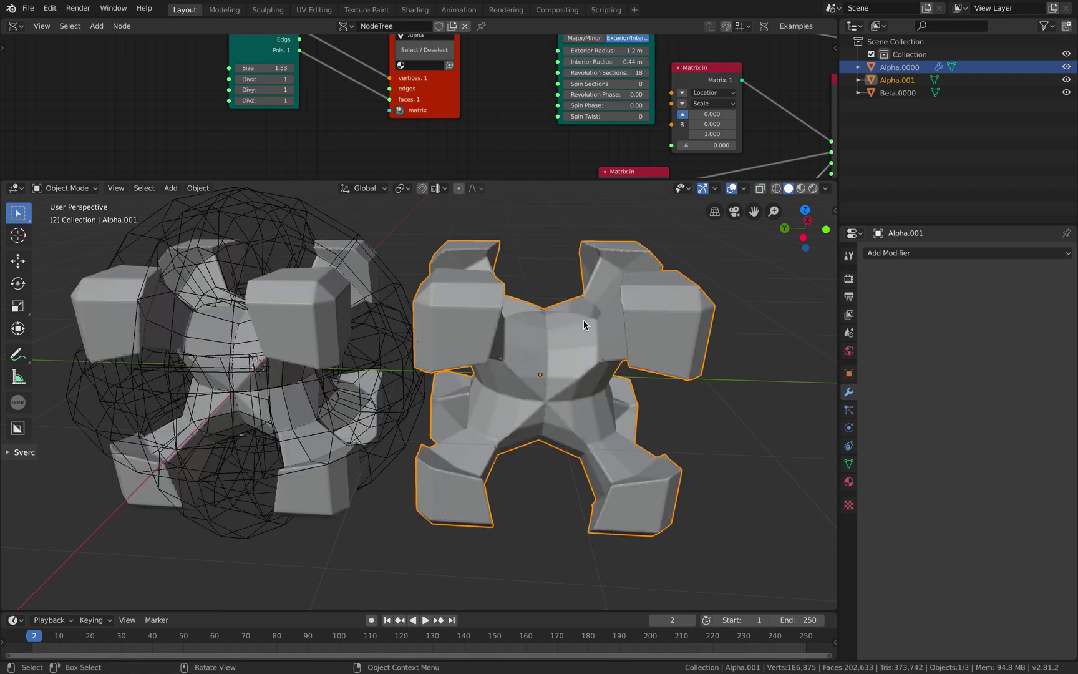
key("g")
left_click(611, 325)
middle_click_drag(623, 326, 559, 329, "shift")
scroll(437, 318, "up", 2)
middle_click_drag(434, 312, 420, 326)
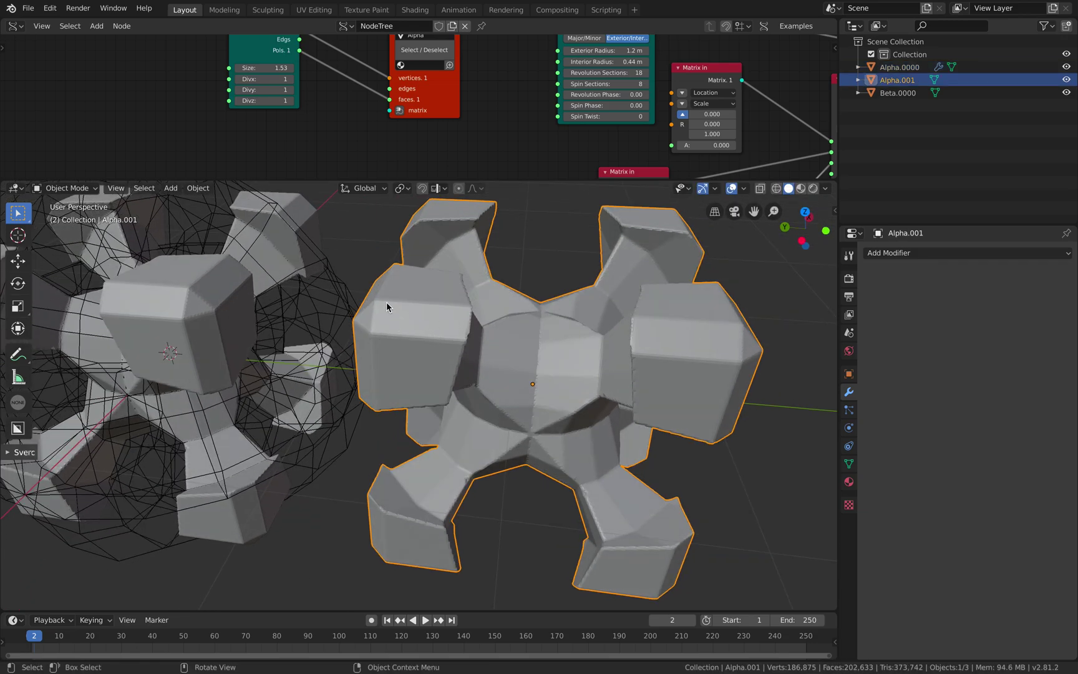
middle_click_drag(387, 306, 468, 289)
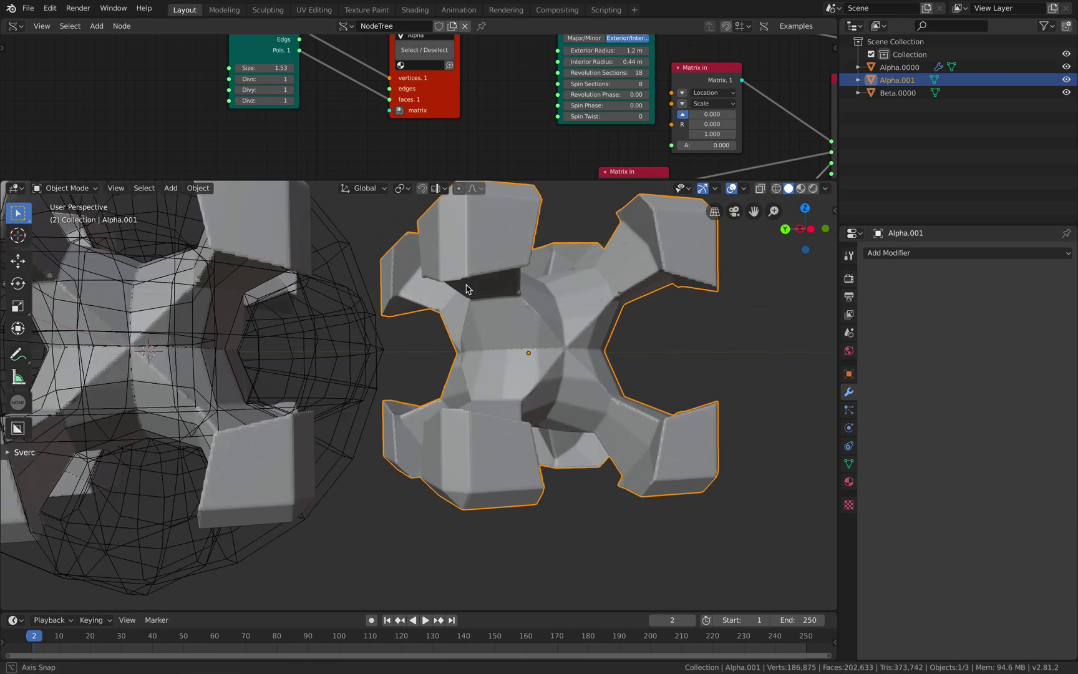
Step: Move the decimated copy along the Y axis farther away from the original model and save the file
middle_click_drag(548, 330, 604, 301)
key("g")
key("y")
left_click(582, 363)
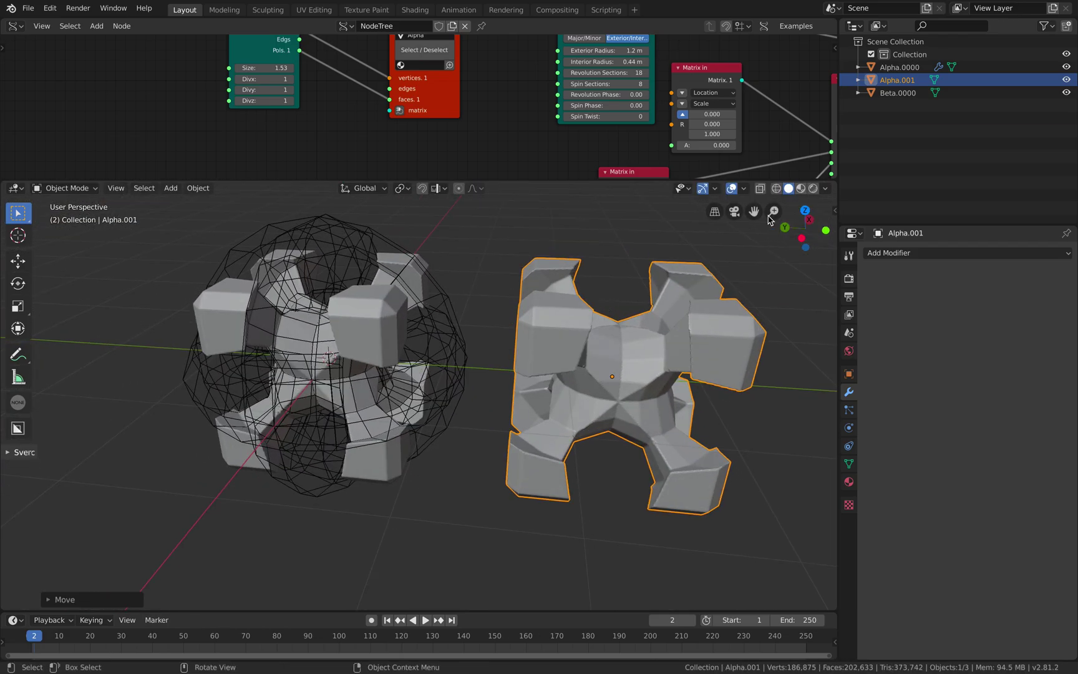
middle_click_drag(471, 461, 460, 402)
left_click(428, 332)
middle_click_drag(429, 332, 477, 222)
key("ctrl+s")
Step: Enlarge the node editor and set the Torus node's exterior radius to 1.3 m and interior radius to 0.46 m
left_click_drag(503, 182, 503, 261)
middle_click_drag(596, 197, 421, 198)
middle_click_drag(668, 135, 652, 186)
left_click_drag(660, 156, 666, 159)
middle_click_drag(685, 157, 685, 121)
scroll(630, 141, "up", 1)
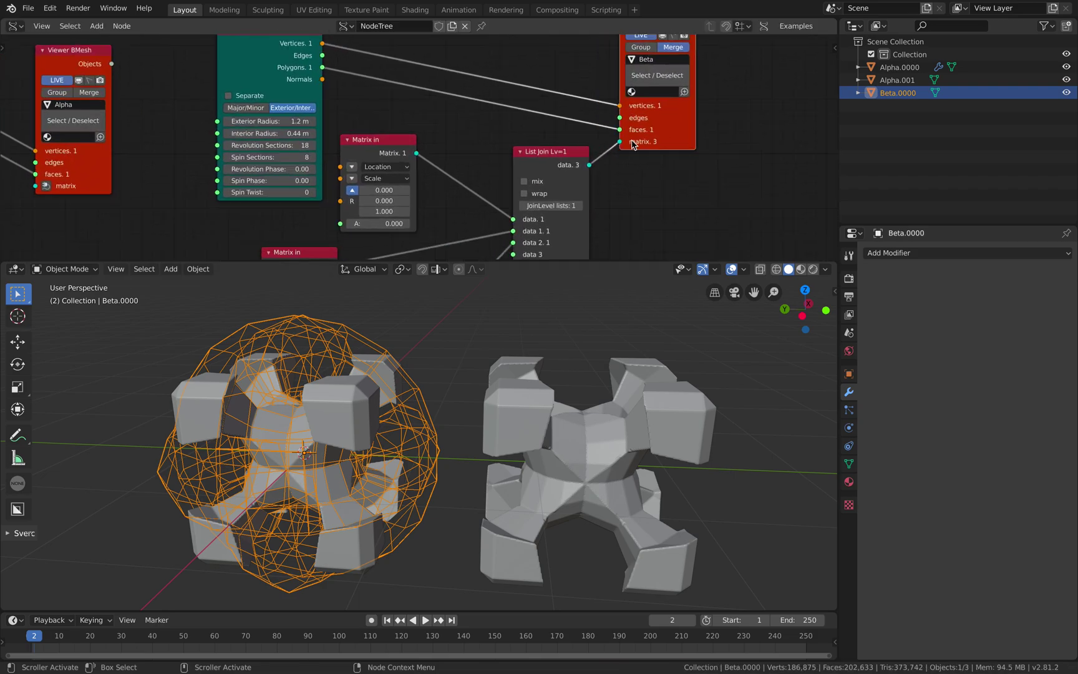
middle_click_drag(402, 148, 439, 101)
middle_click_drag(350, 107, 336, 172)
scroll(335, 172, "up", 1)
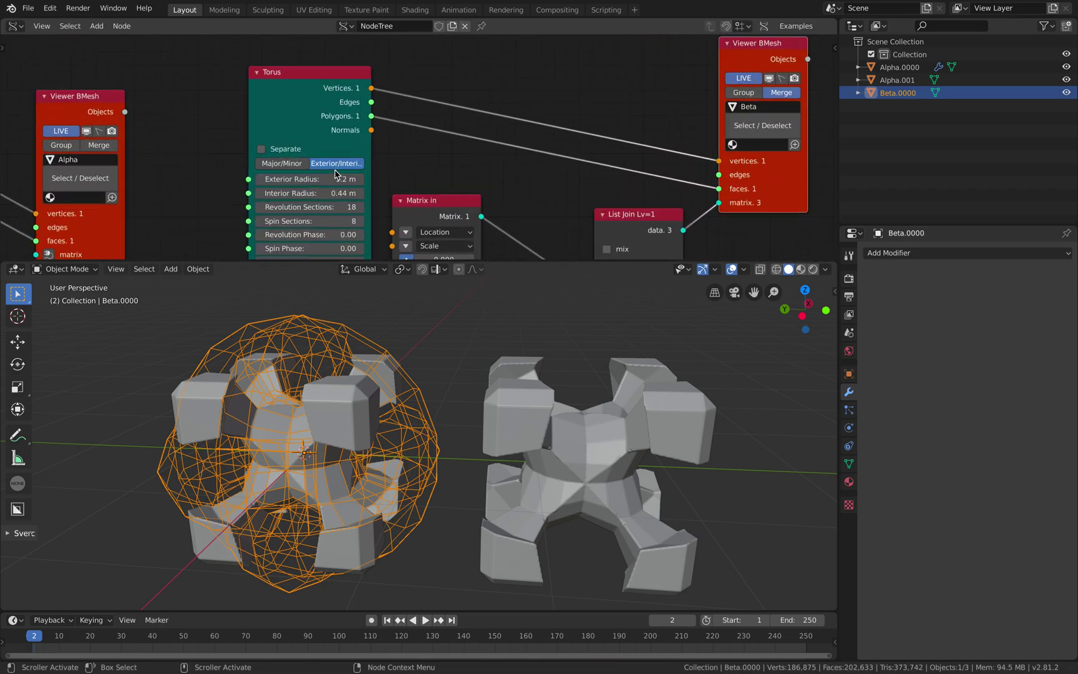
mouse_move(309, 179)
left_mouse_down()
mouse_move(289, 179)
mouse_move(329, 178)
mouse_move(273, 193)
mouse_move(312, 193)
left_mouse_up()
key("alt+a")
middle_click_drag(450, 373, 437, 350)
scroll(460, 373, "down", 3)
Step: Save the current scene and save it again in the Desktop folder with Save As
key("ctrl+s")
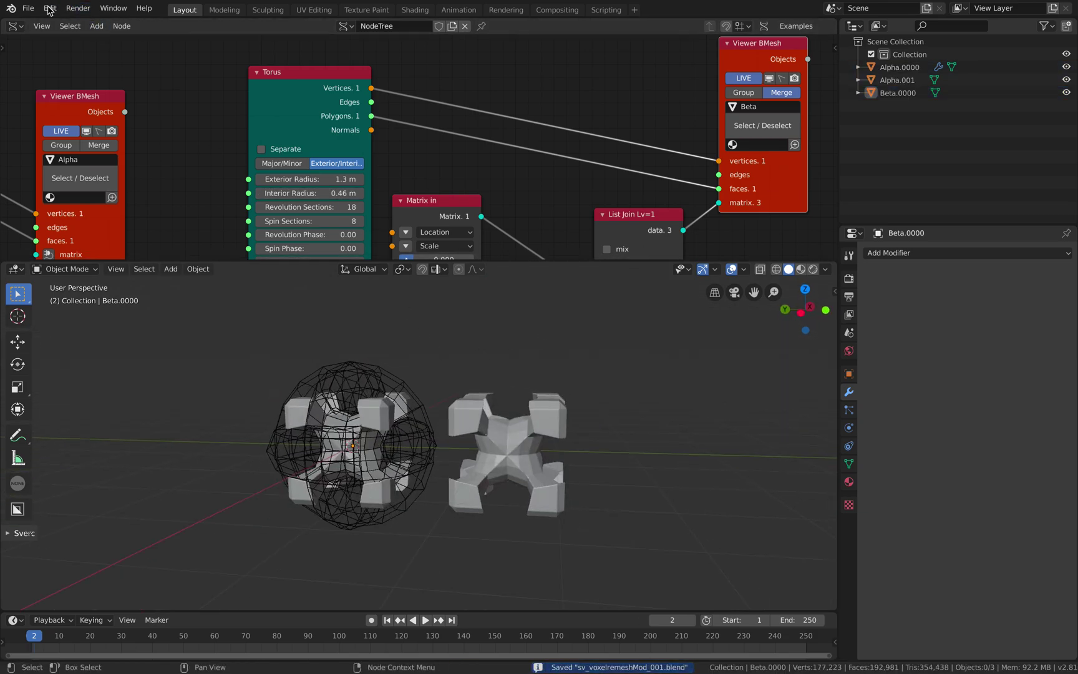
left_click(29, 9)
left_click(69, 110)
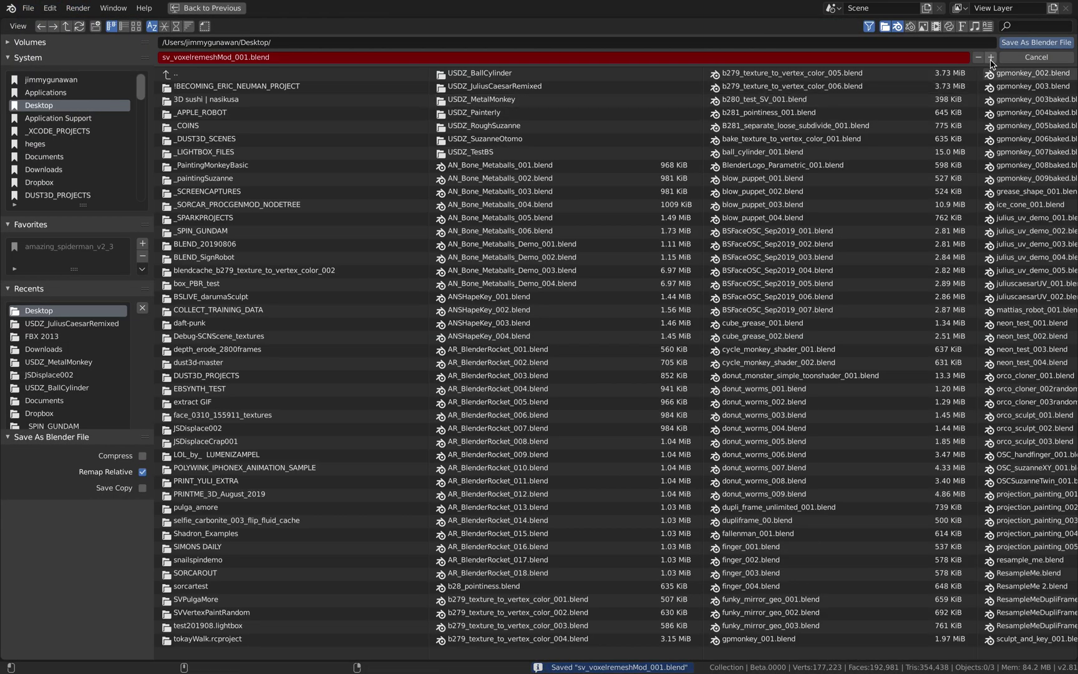
left_click(1015, 43)
Step: Start a new General file and delete all of its default objects
left_click(28, 9)
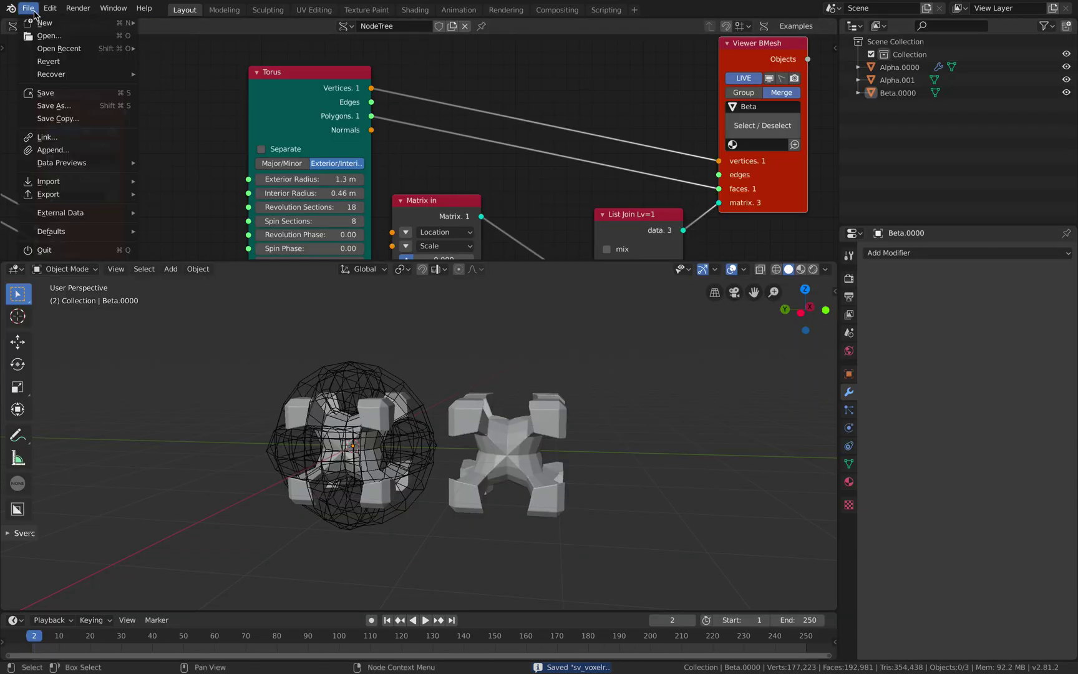
mouse_move(46, 21)
left_click(174, 21)
middle_click_drag(441, 283, 422, 284)
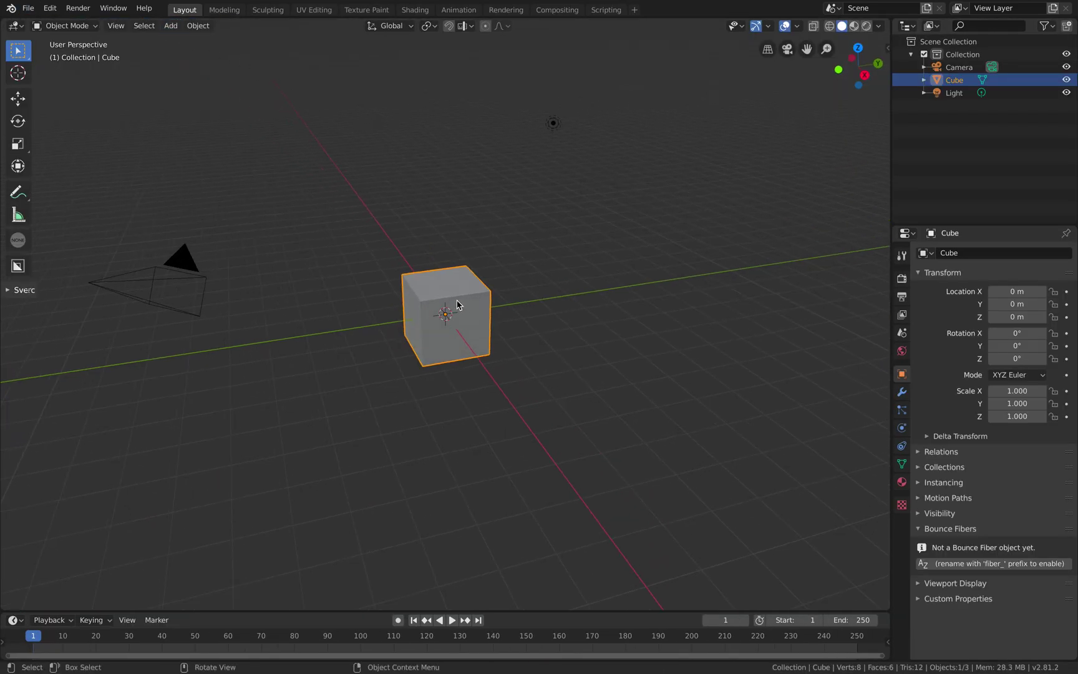
key("a")
key("x")
left_click(464, 301)
Step: Split the viewport horizontally, turn the upper area into a Sverchok node editor and create a new node tree
left_click_drag(888, 27, 861, 340)
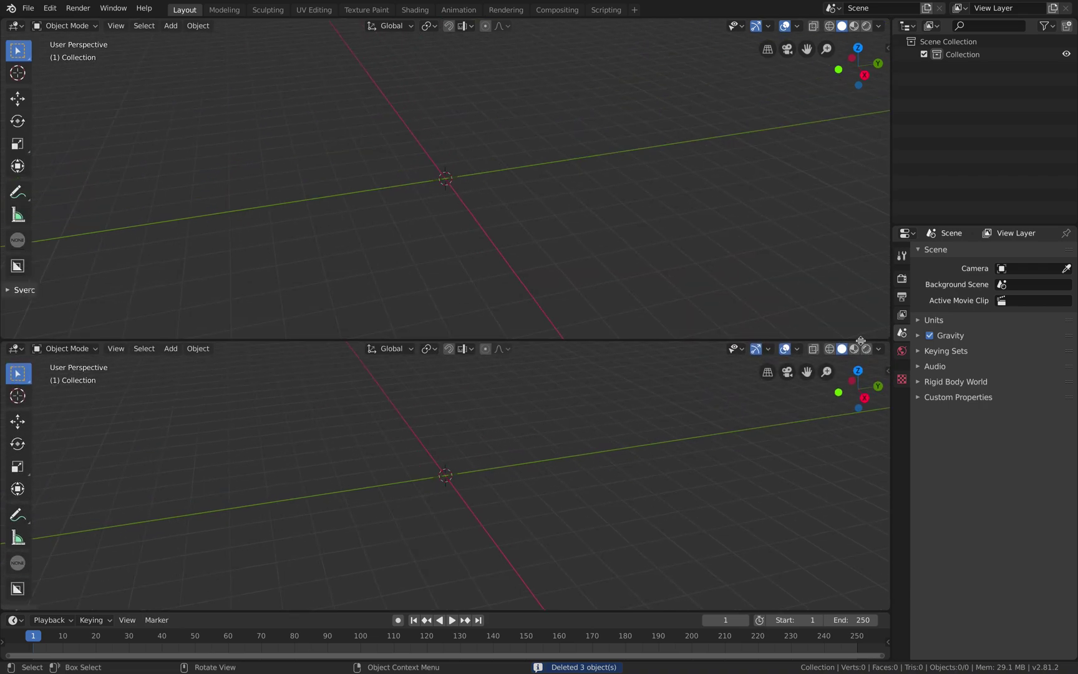
left_click(15, 26)
left_click(53, 130)
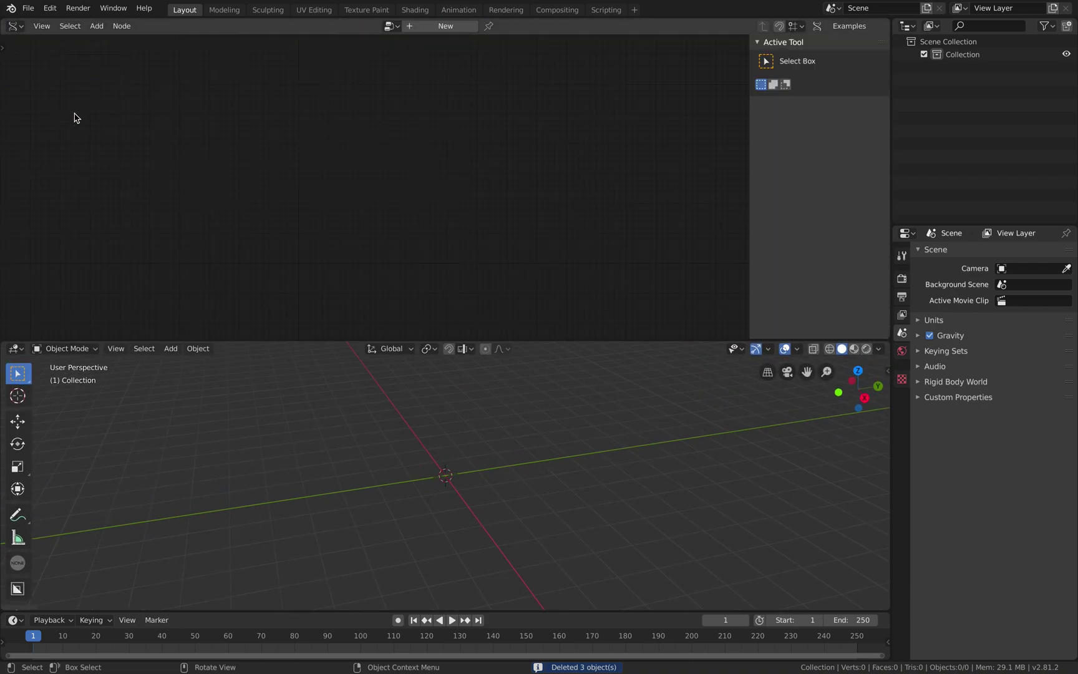
left_click(432, 26)
key("alt+space")
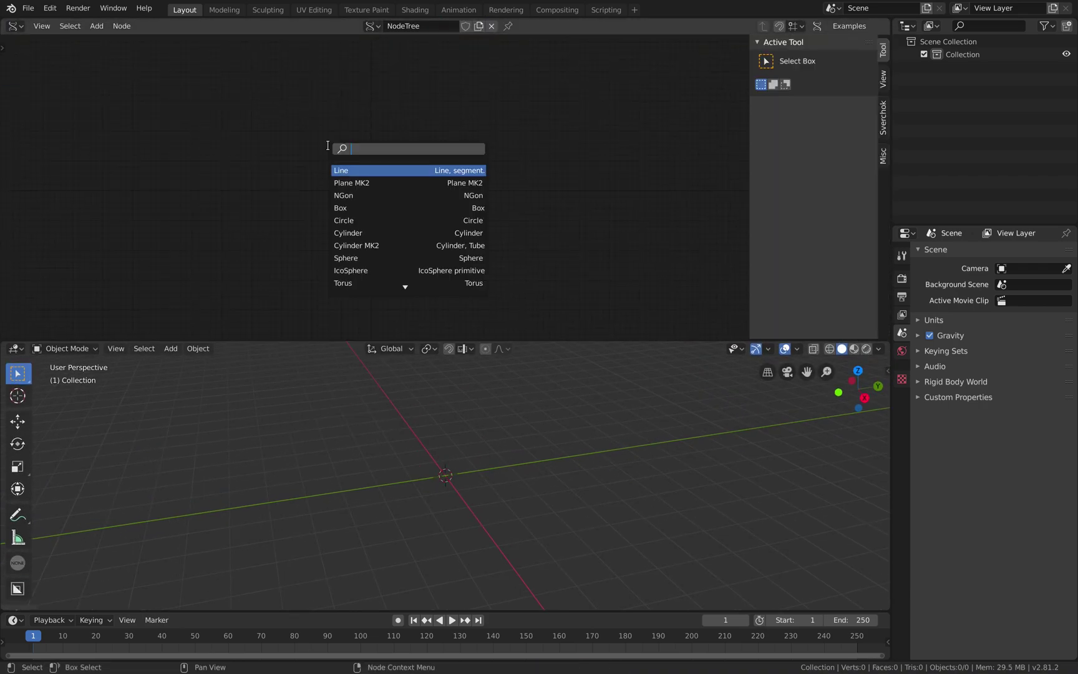
type("box")
key("Return")
left_click(340, 161)
scroll(418, 166, "up", 3)
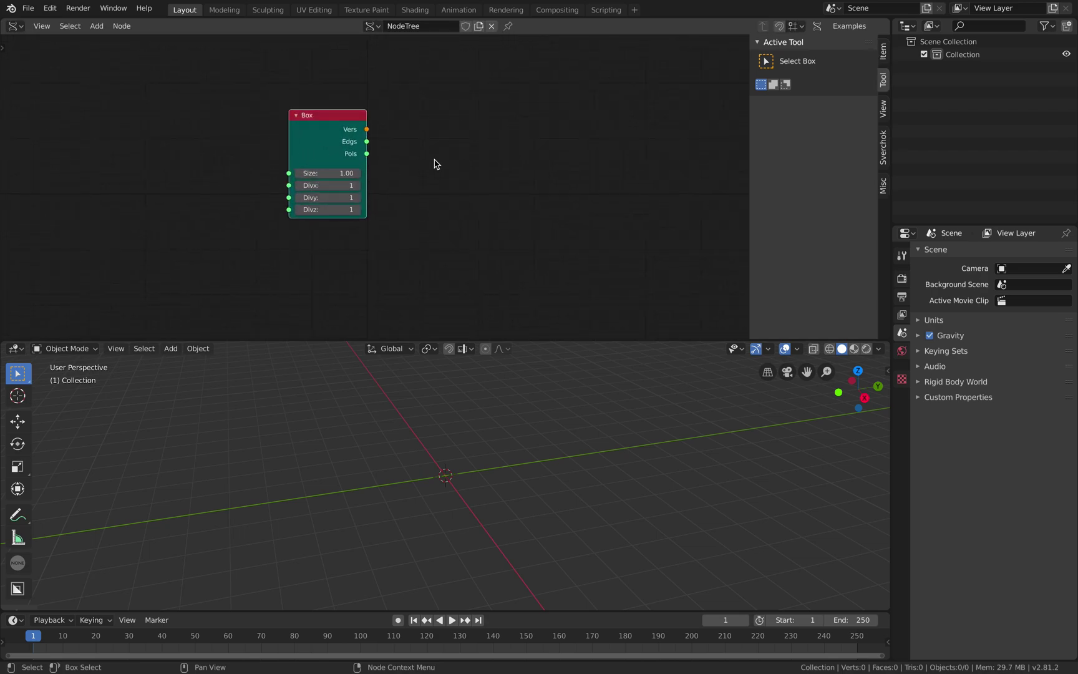
key("x")
Step: Add a Suzanne node and a Viewer BMesh node to the node tree
key("alt+space")
type("suz")
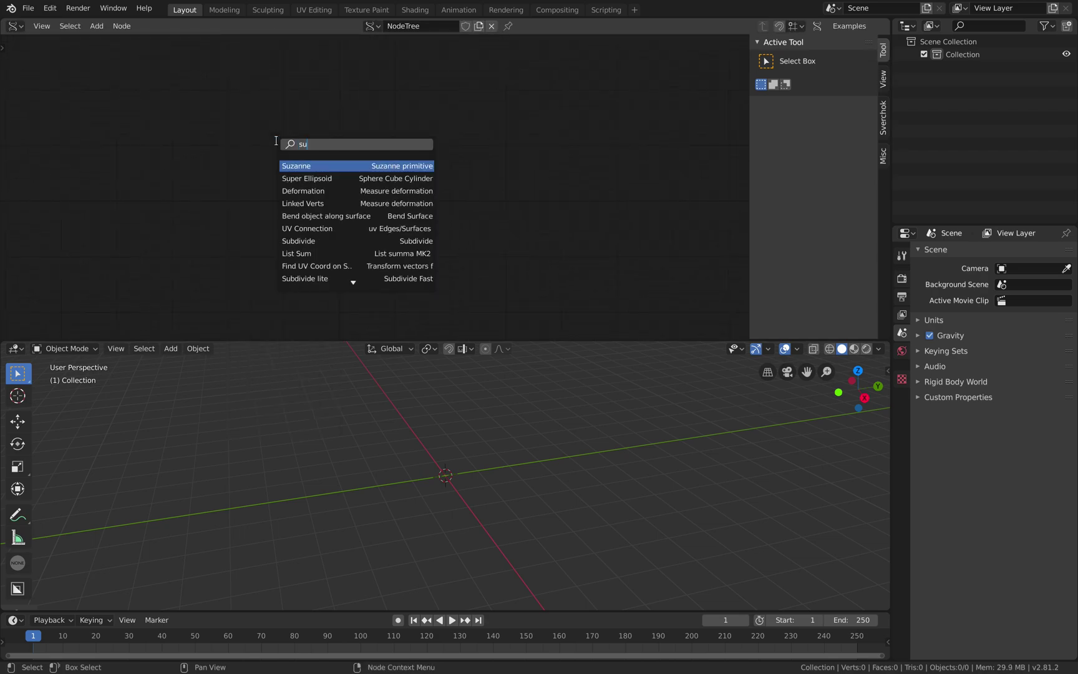
key("Return")
left_click(276, 141)
middle_click_drag(507, 141, 445, 146)
key("shift+a")
left_click(444, 147)
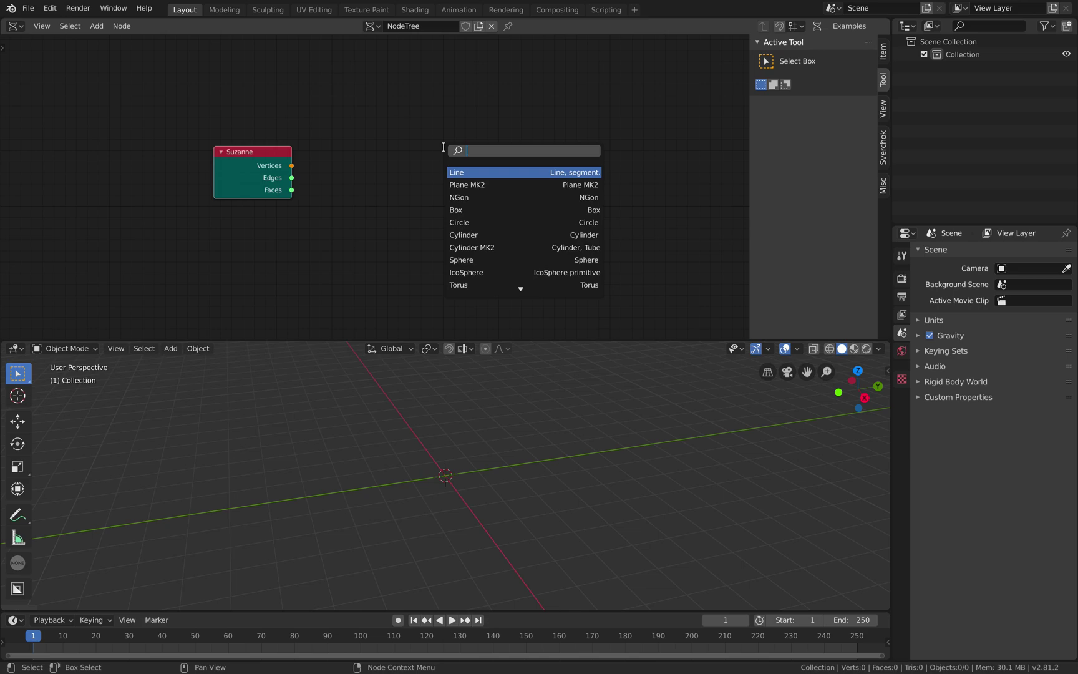
type("bme")
key("Return")
left_click(444, 146)
Step: Link Suzanne's vertices and faces to the matching Viewer BMesh inputs and view the monkey from the front
left_click_drag(481, 153, 495, 104)
left_click_drag(285, 164, 458, 214)
left_click_drag(458, 239, 376, 222)
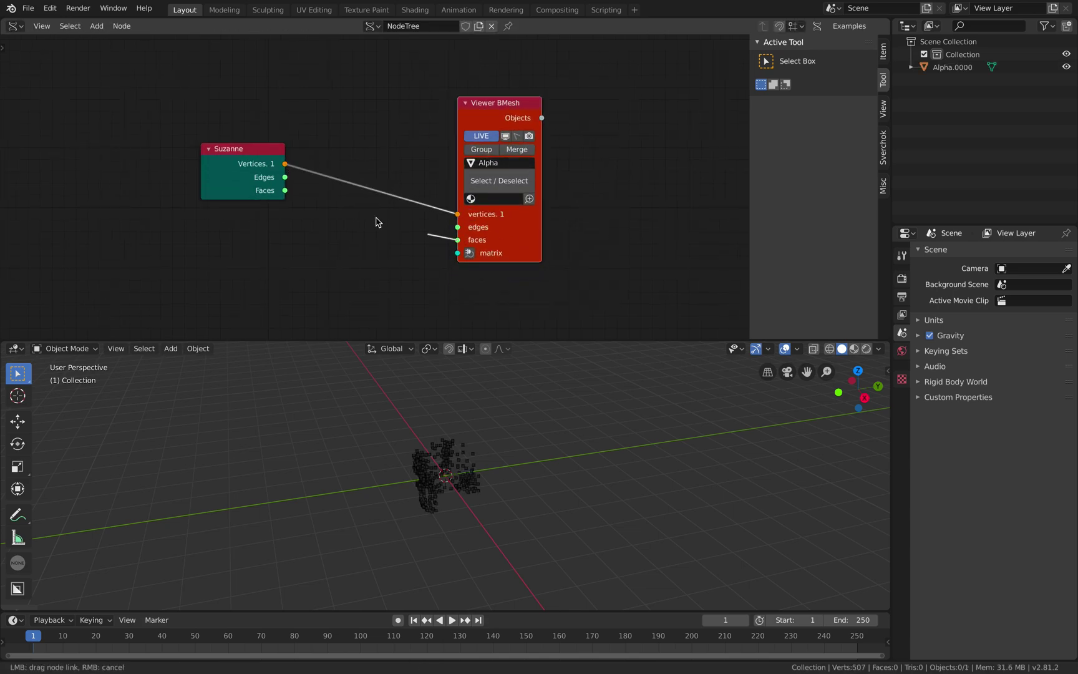
left_click_drag(288, 194, 287, 192)
middle_click_drag(515, 418, 532, 422)
scroll(484, 453, "up", 6)
middle_click_drag(484, 453, 590, 430)
scroll(589, 431, "down", 4)
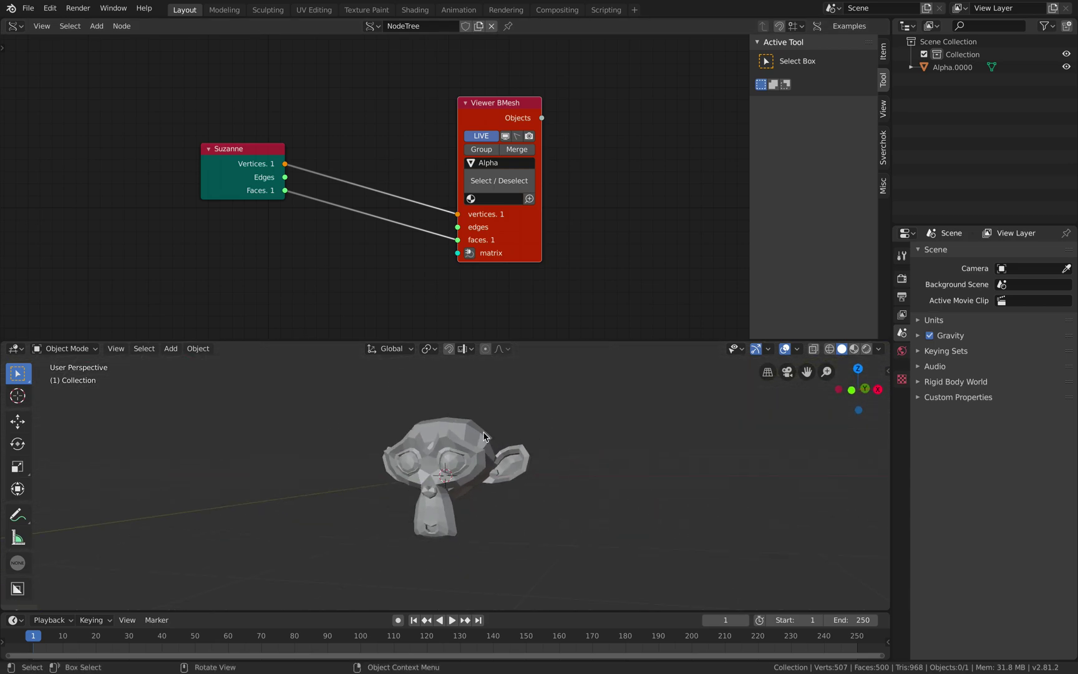
Step: Move the Viewer BMesh node aside and add a Random Vector MK2 node below the Suzanne node
left_click_drag(539, 238, 573, 202)
left_click(607, 184)
key("alt+space")
type("rando")
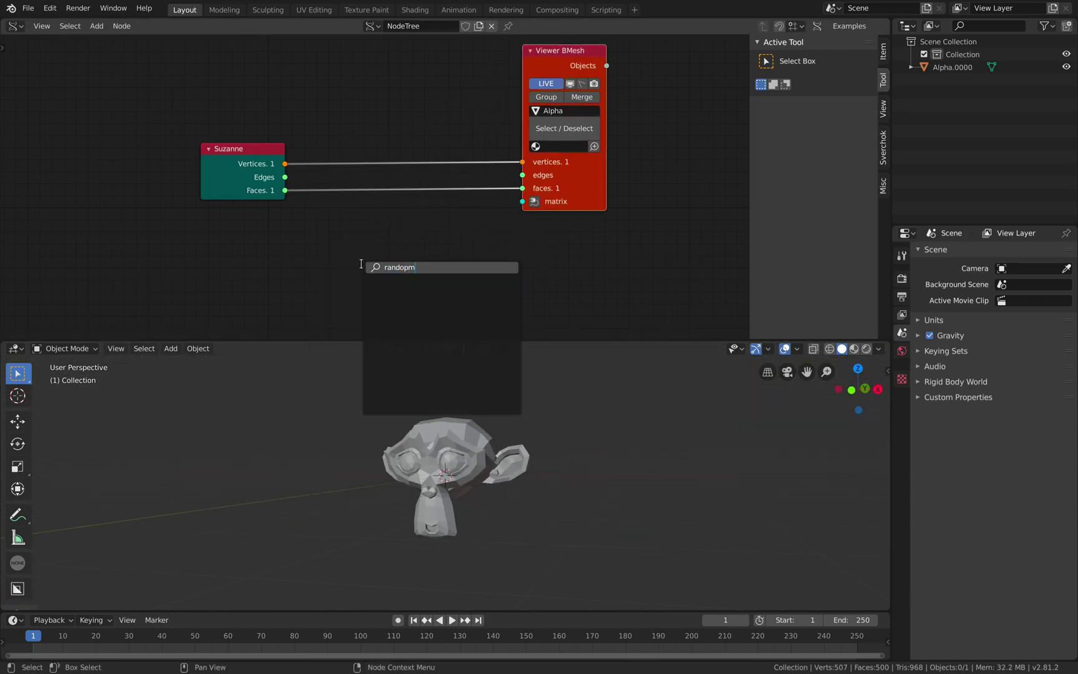
type("m")
key("Return")
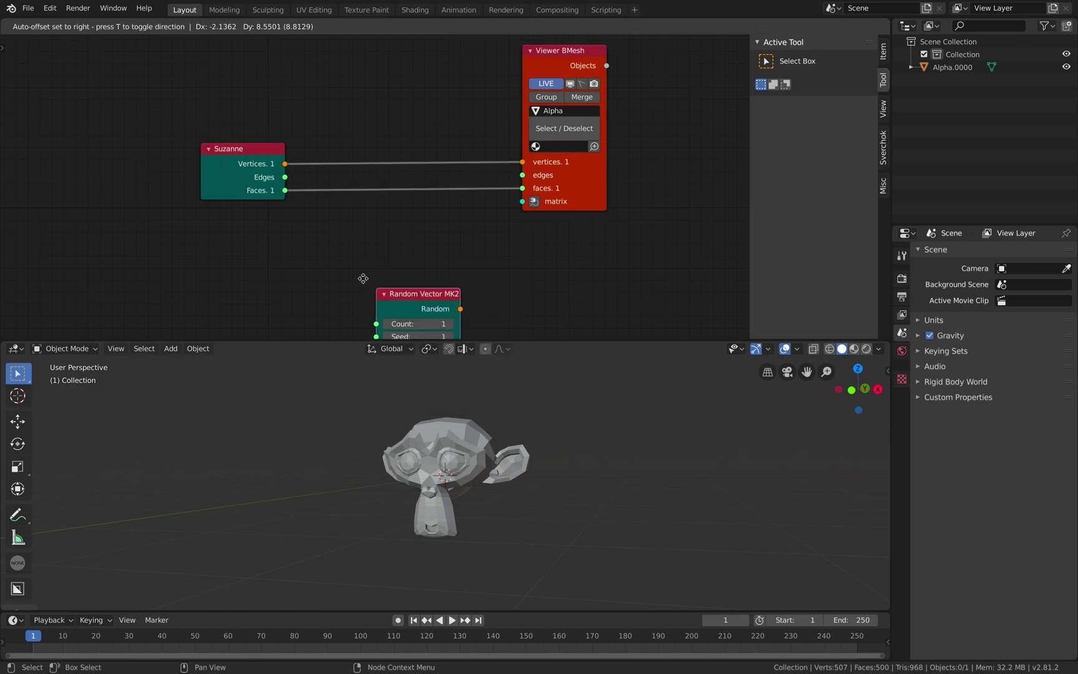
left_click(215, 222)
Step: Add a Matrix normal node beside the Random Vector node
key("alt+space")
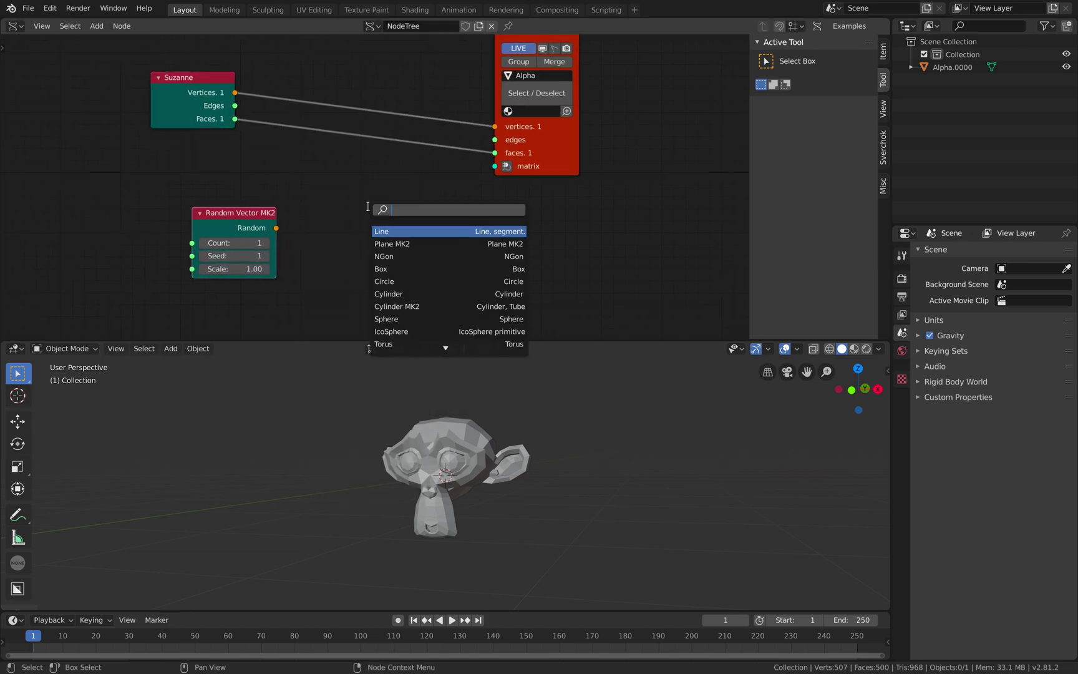
type("matrix")
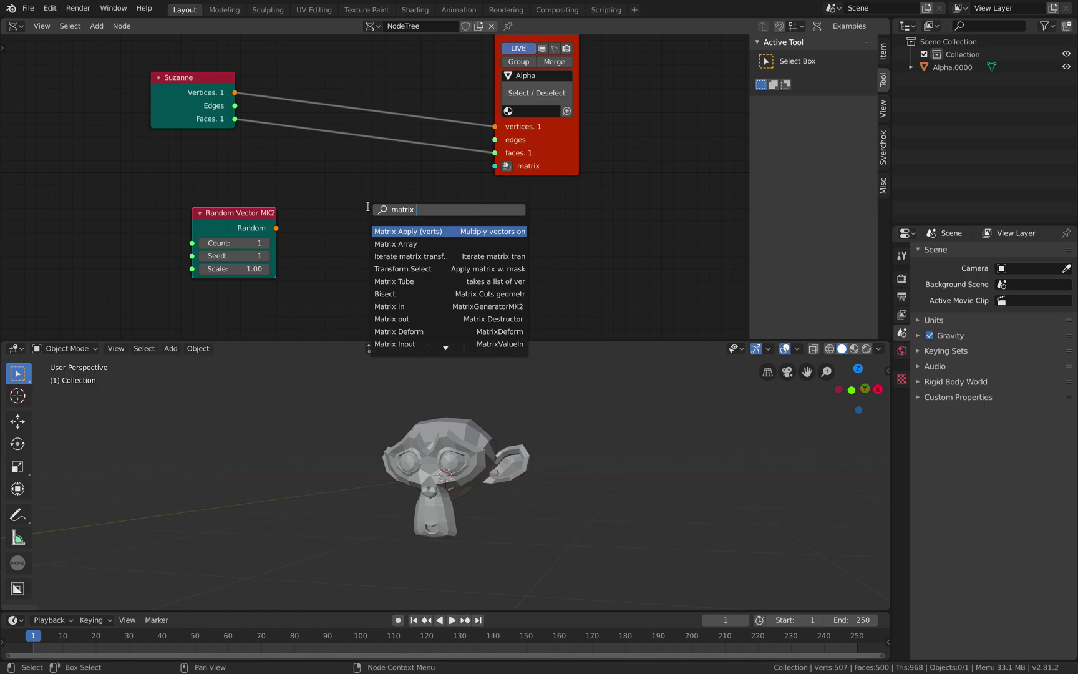
scroll(447, 347, "down", 8)
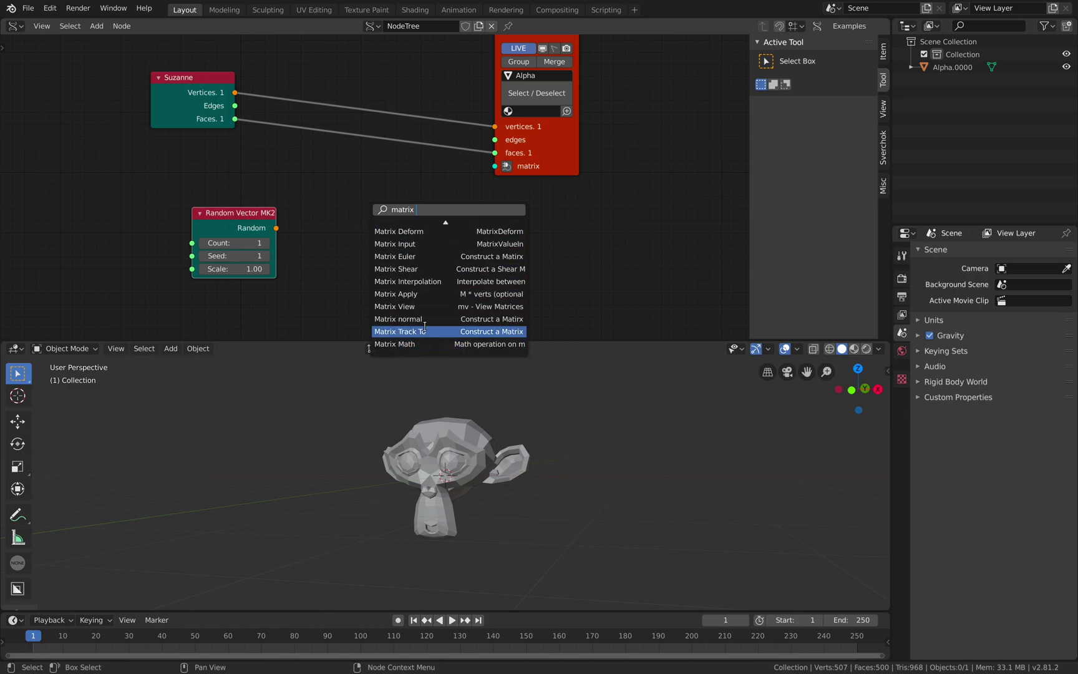
left_click(424, 319)
left_click(315, 203)
Step: Link the Random output to Matrix normal's Location and Normal inputs, and its Matrix output to the viewer's matrix input
left_click_drag(322, 269, 332, 273)
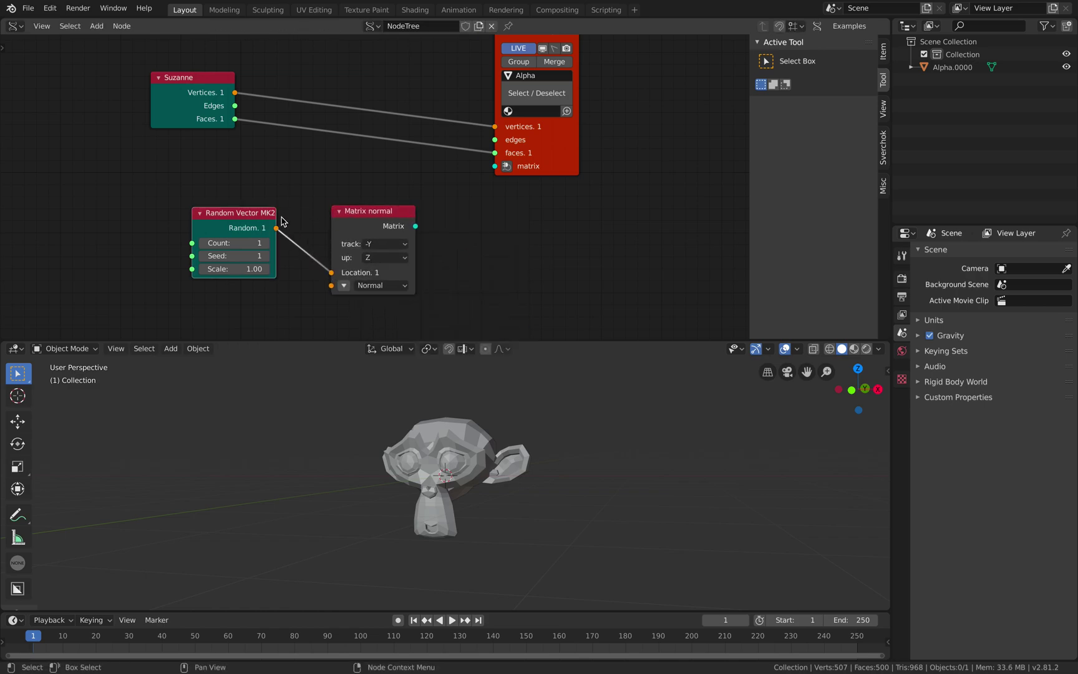
left_click_drag(277, 228, 332, 286)
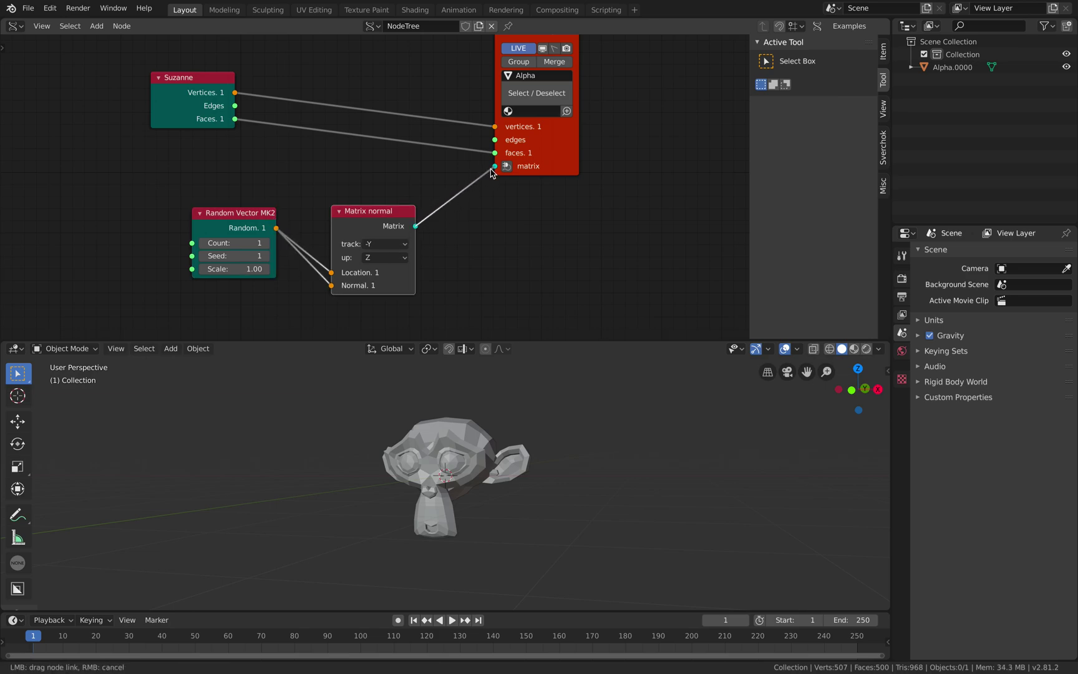
left_click_drag(492, 172, 494, 168)
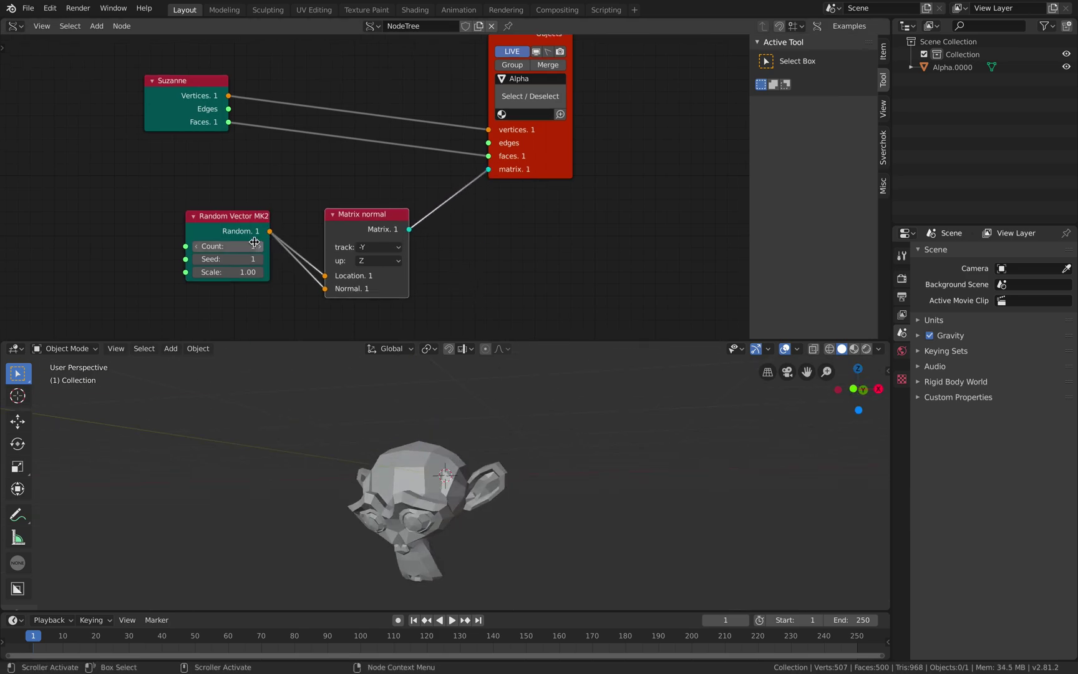
Step: Set the Random Vector count to 5 and merge the viewer's monkey copies into a single object
type("5")
key("Return")
middle_click_drag(500, 446, 493, 473)
left_click(530, 450)
left_click(412, 499)
left_click(391, 436)
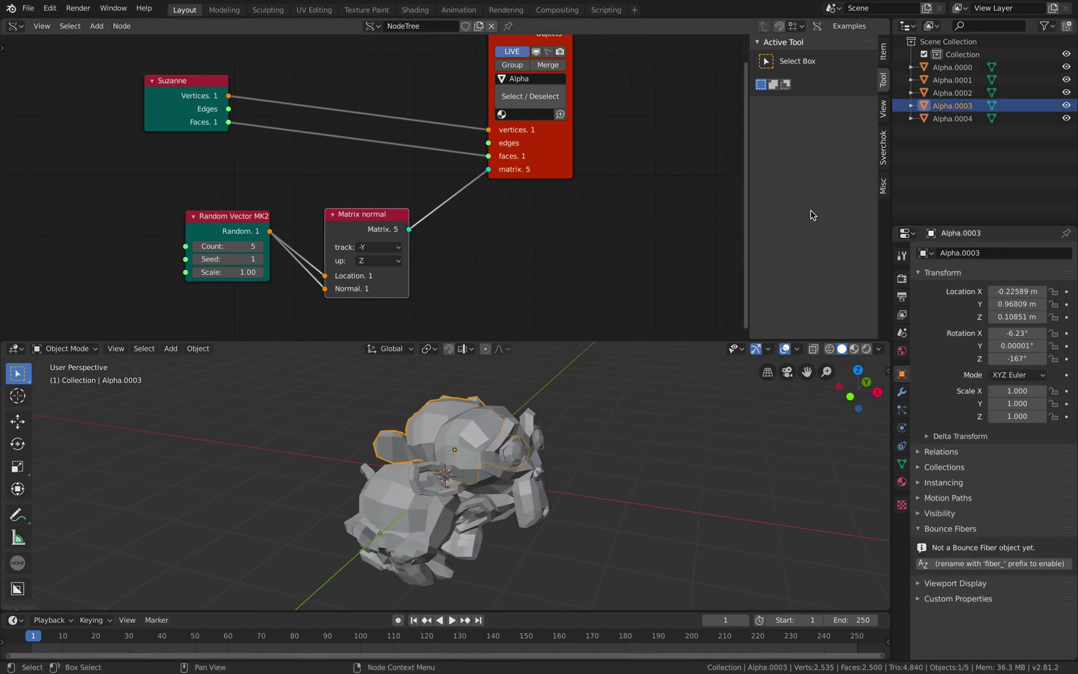
middle_click_drag(636, 166, 573, 199)
left_click(497, 101)
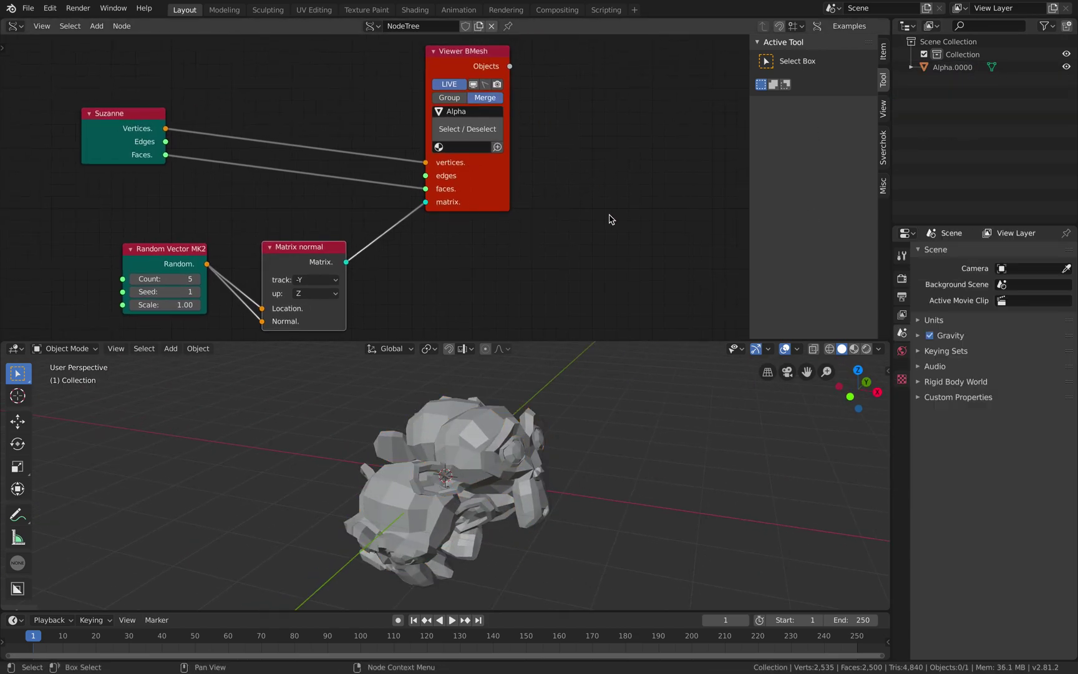
Step: Add a Remesh modifier in Voxel mode to the merged monkey object
left_click(511, 446)
middle_click_drag(511, 446, 562, 440)
left_click(902, 392)
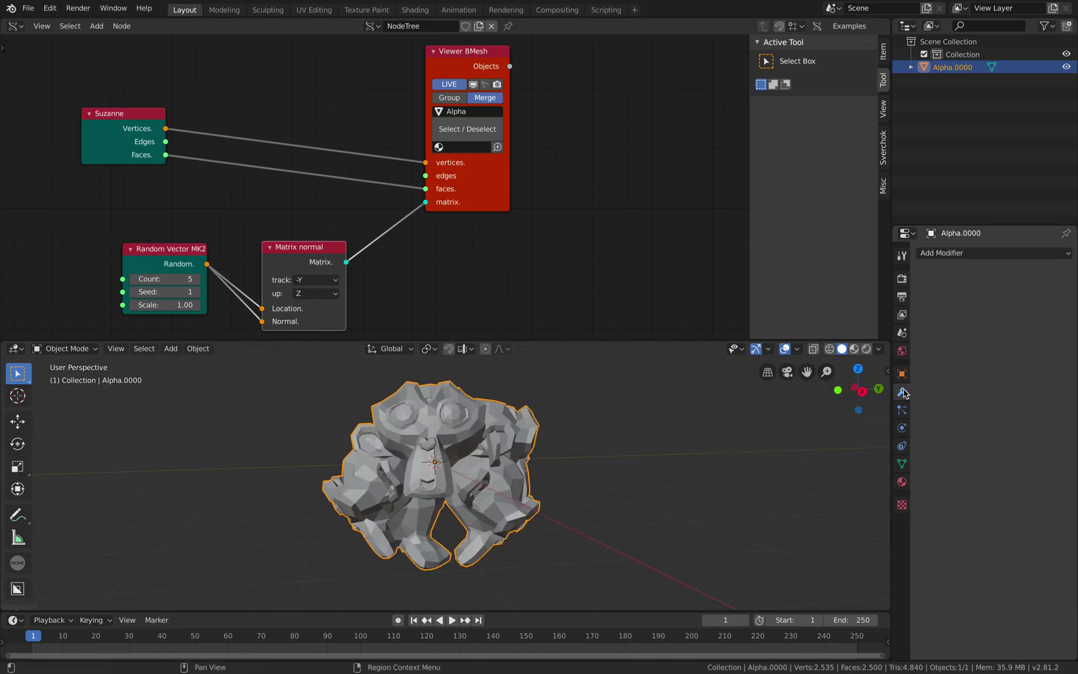
left_click(962, 253)
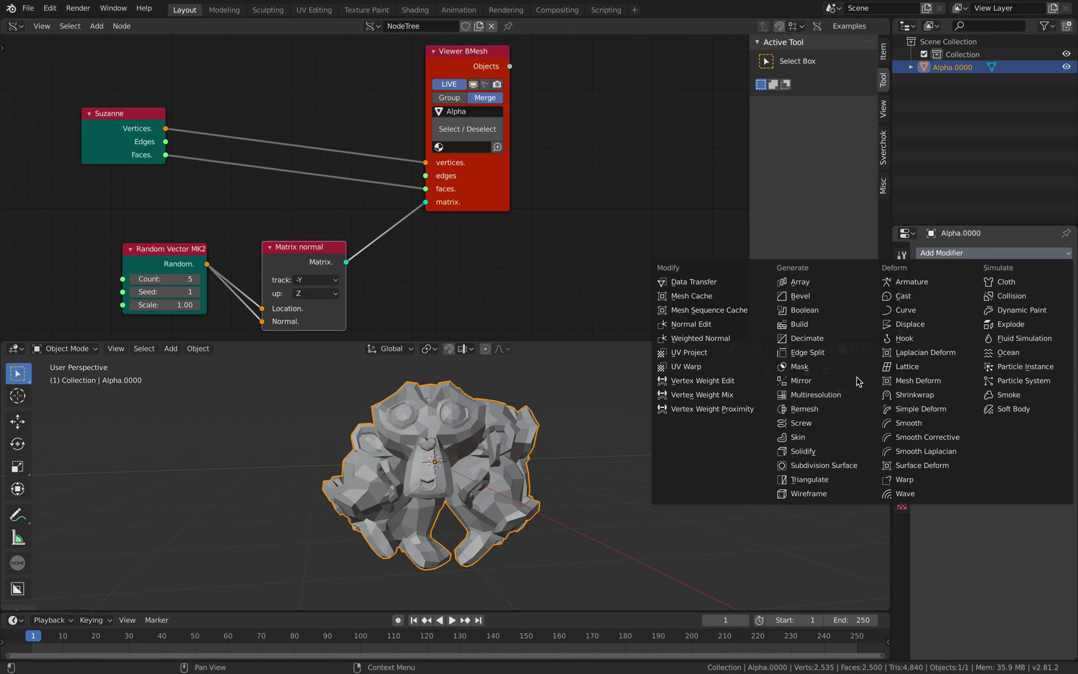
left_click(850, 409)
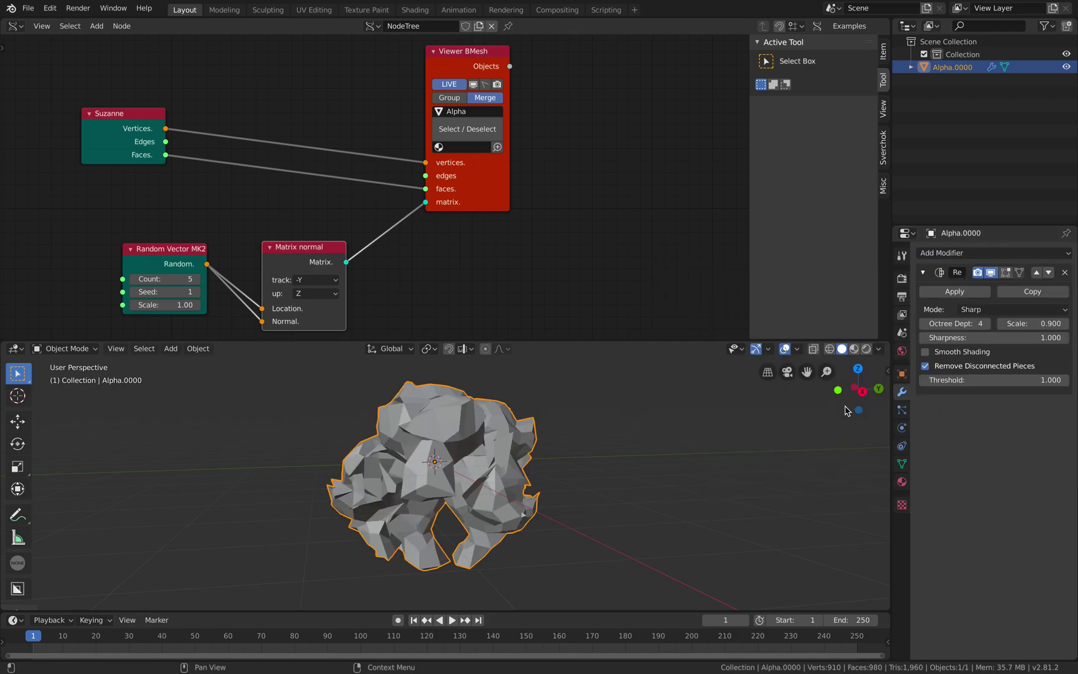
left_click(1013, 310)
left_click(986, 369)
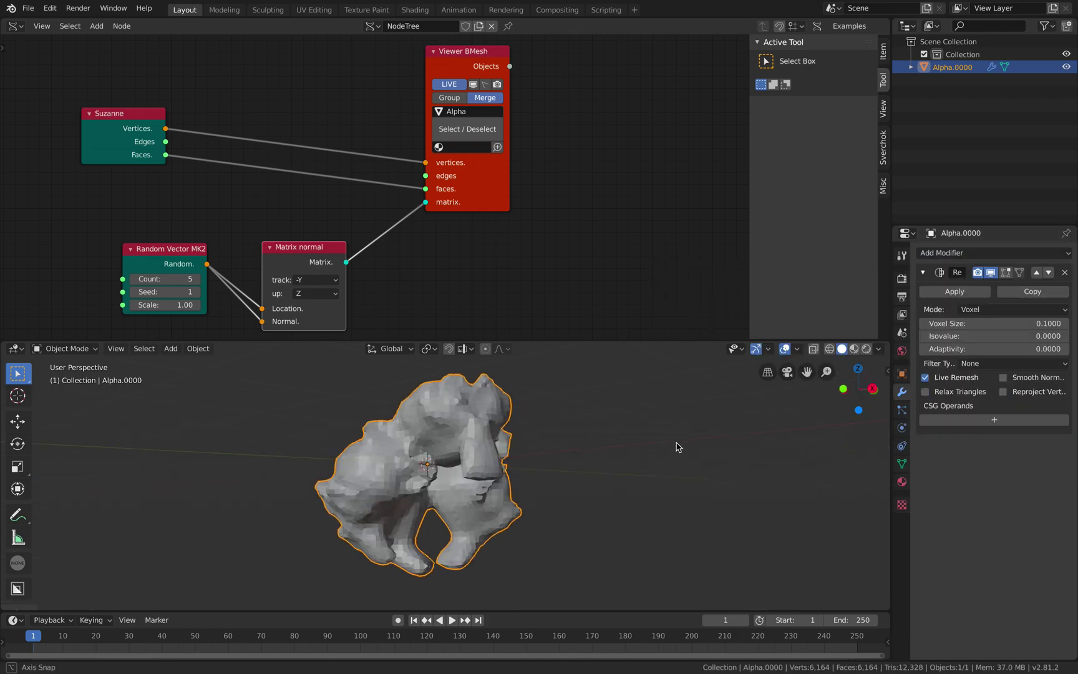
Step: Set the Remesh modifier's voxel size to 0.03 and view the merged monkeys from other angles
middle_click_drag(678, 446, 654, 471)
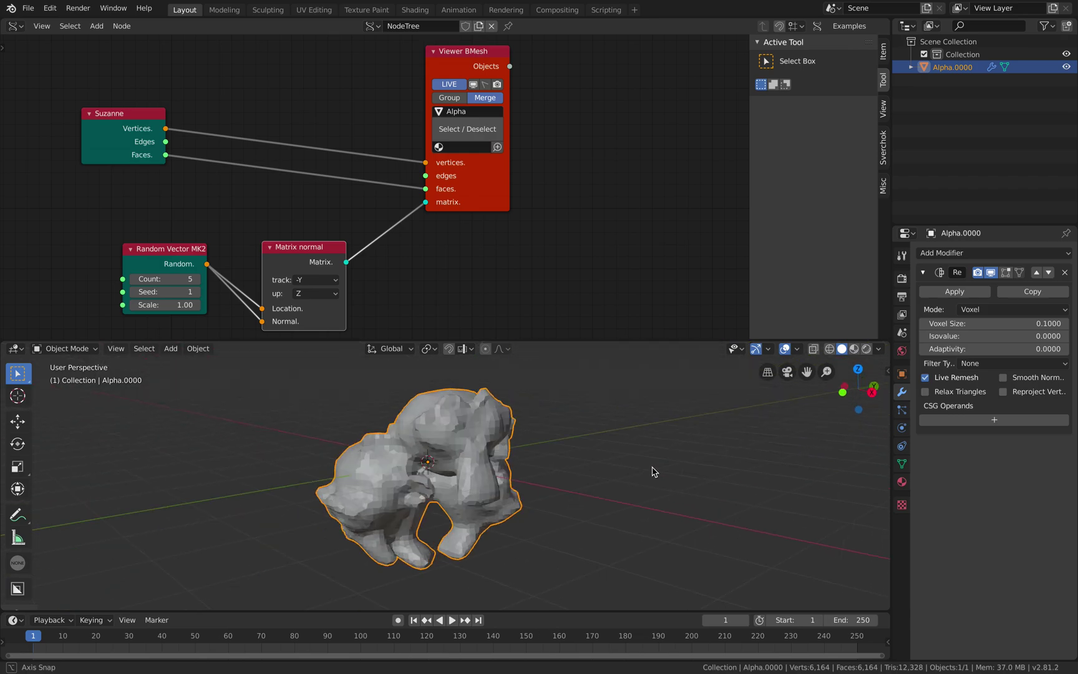
double_click(972, 325)
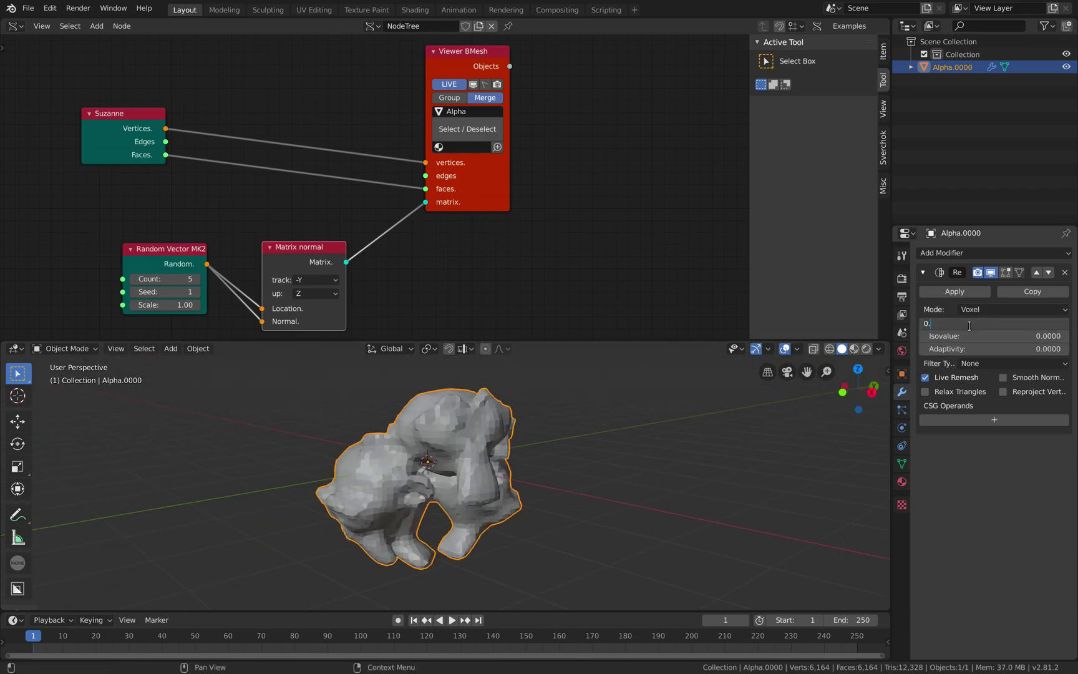
key("Return")
middle_click_drag(487, 397, 596, 444)
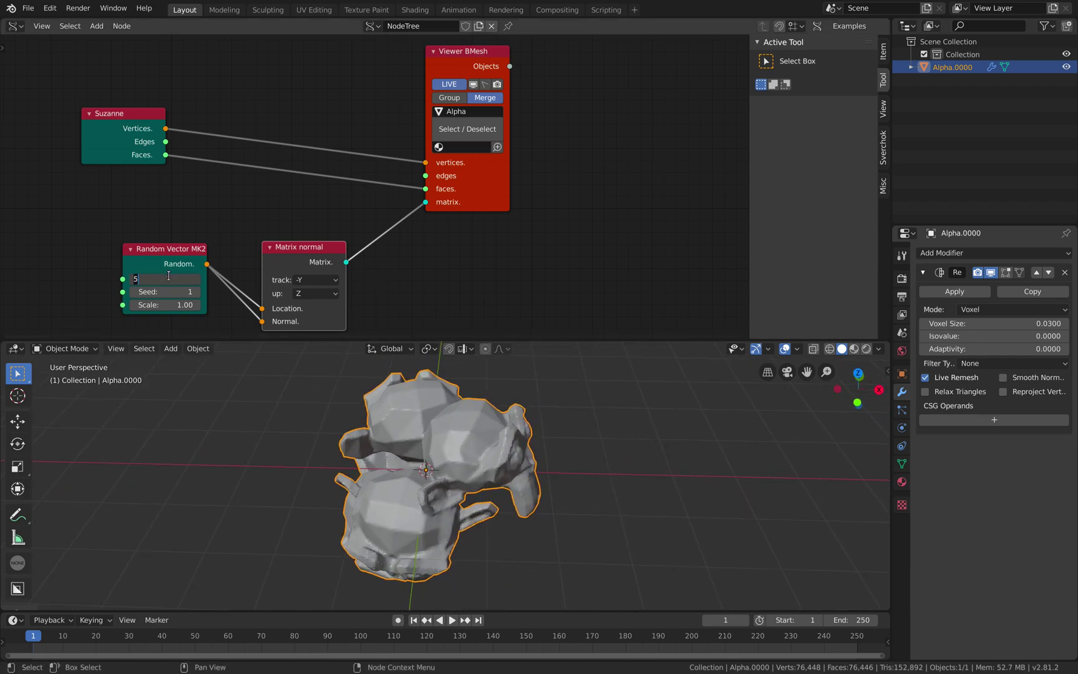
Step: Set the Random Vector count to 10 and advance the timeline to frame 4 to refresh the remeshed monkeys
key("Return")
middle_click_drag(350, 406, 308, 347)
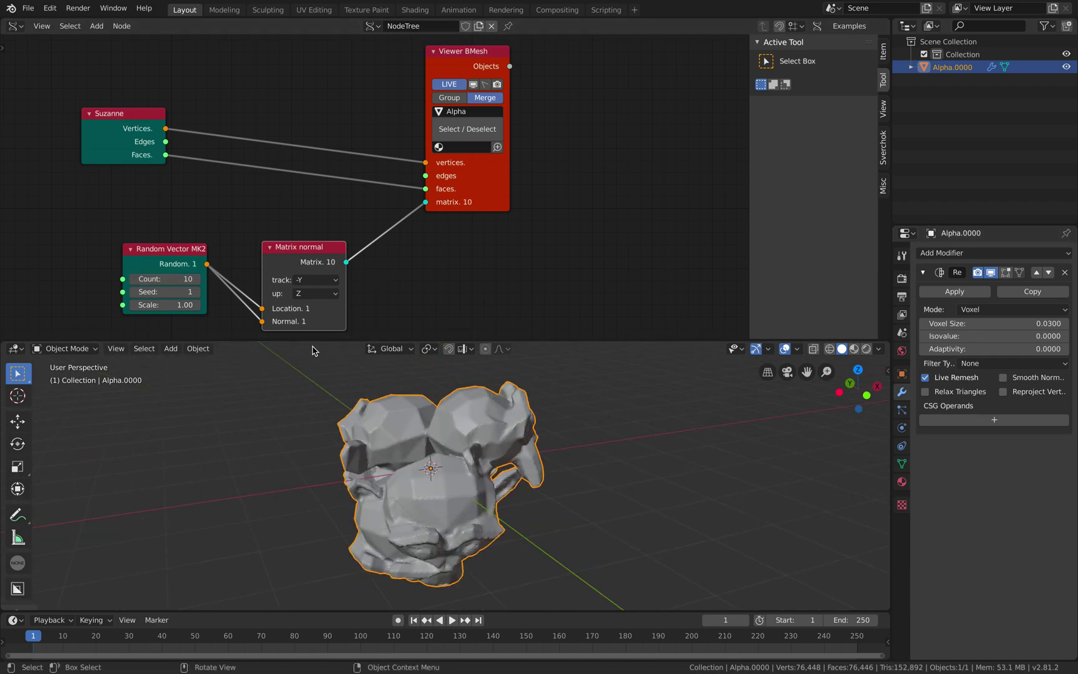
middle_click_drag(333, 389, 441, 449)
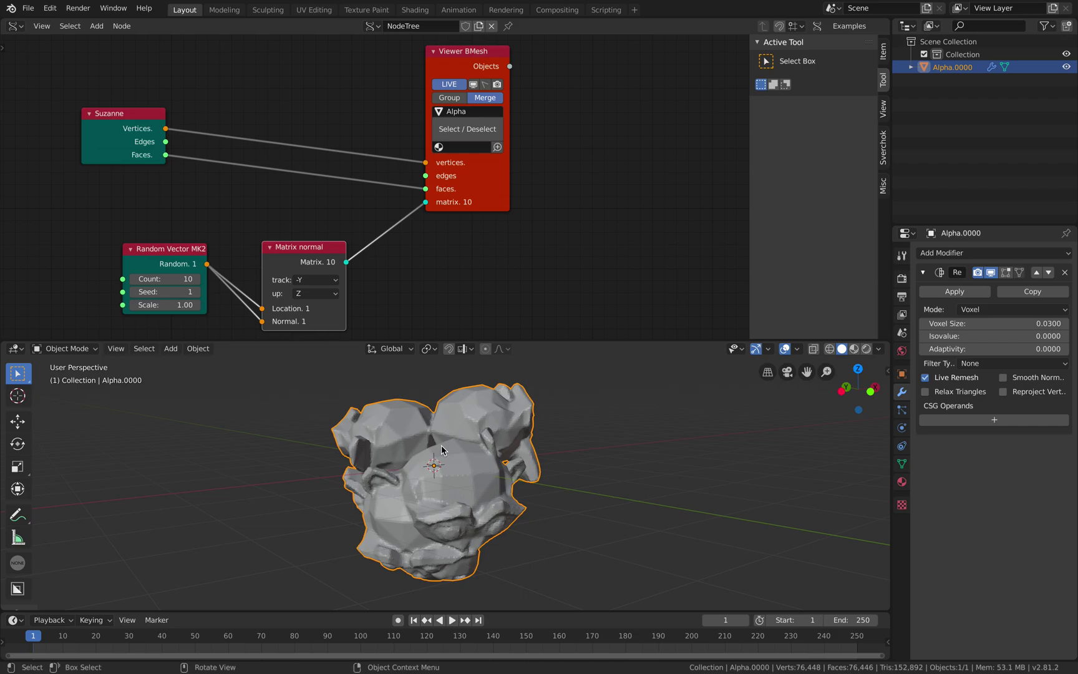
key("Right")
key("Right")
middle_click_drag(441, 450, 519, 443)
Step: Spread the nodes apart, moving Matrix normal and Viewer BMesh away from the Random Vector node to leave room between them
left_click_drag(312, 267, 350, 245)
left_click_drag(475, 201, 561, 179)
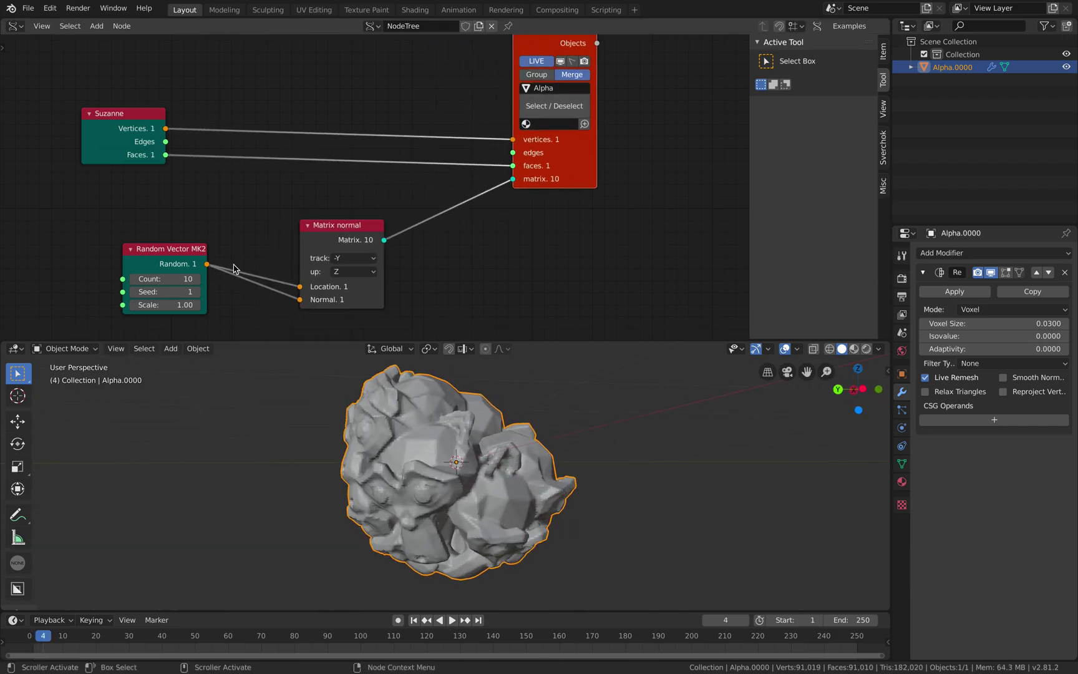
left_click_drag(159, 258, 53, 256)
middle_click_drag(106, 255, 187, 229)
Step: Set the Remesh modifier's voxel size to 0.1 on the merged monkeys
middle_click_drag(463, 493, 375, 375)
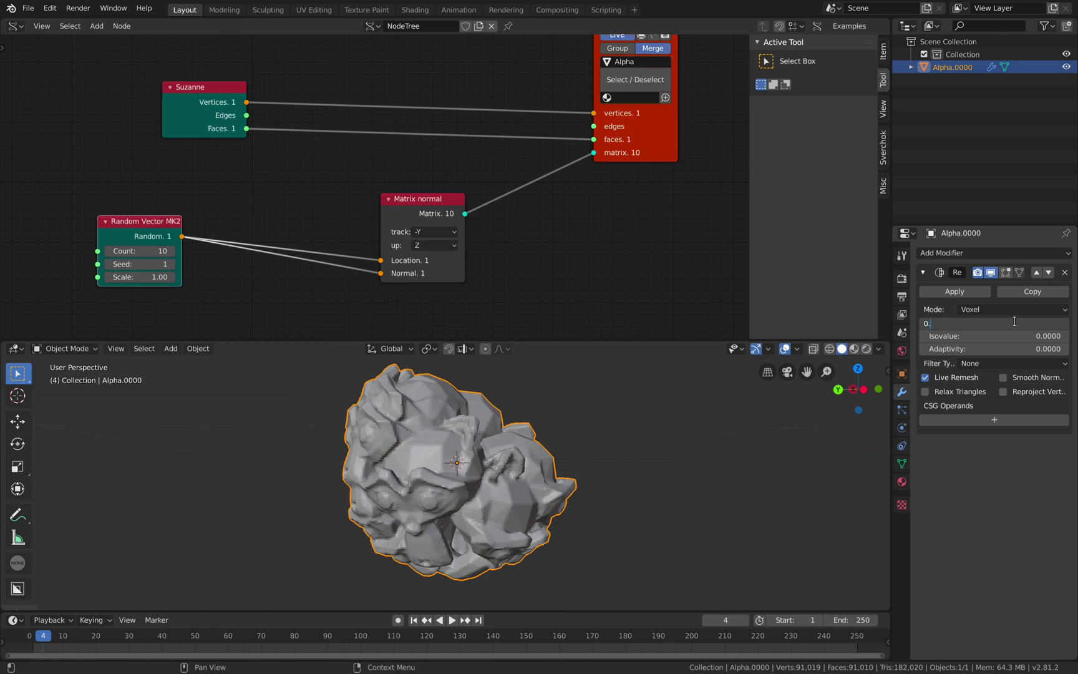
key("Return")
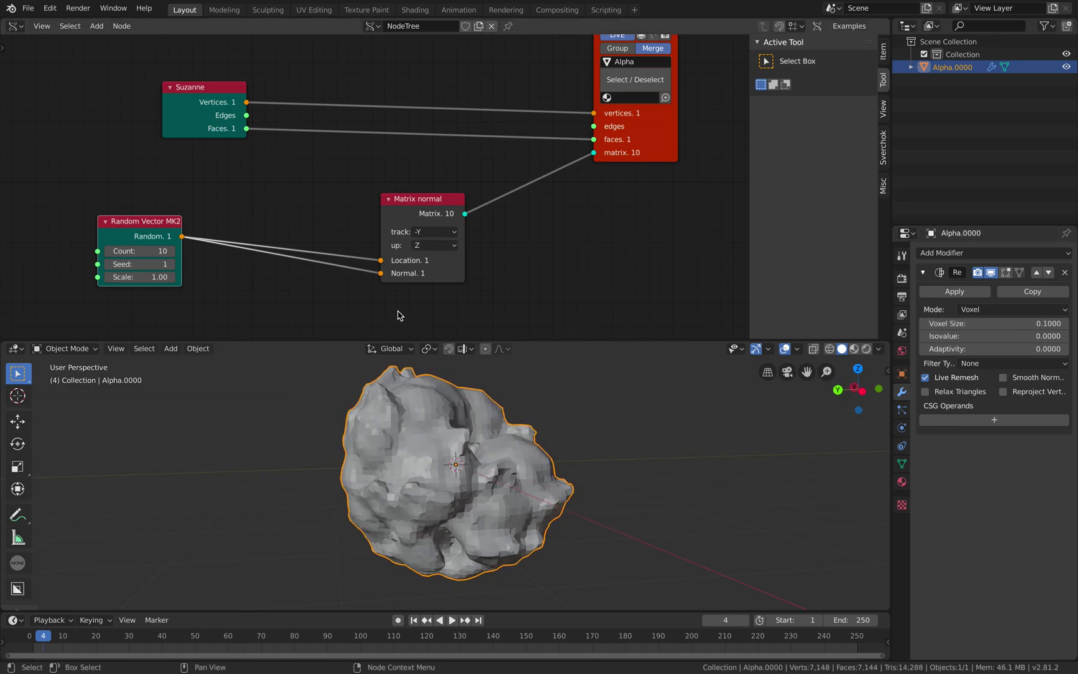
middle_click_drag(417, 365, 437, 403)
Step: Save the scene to the Desktop as suzannemeshed_001.blend
left_click(28, 7)
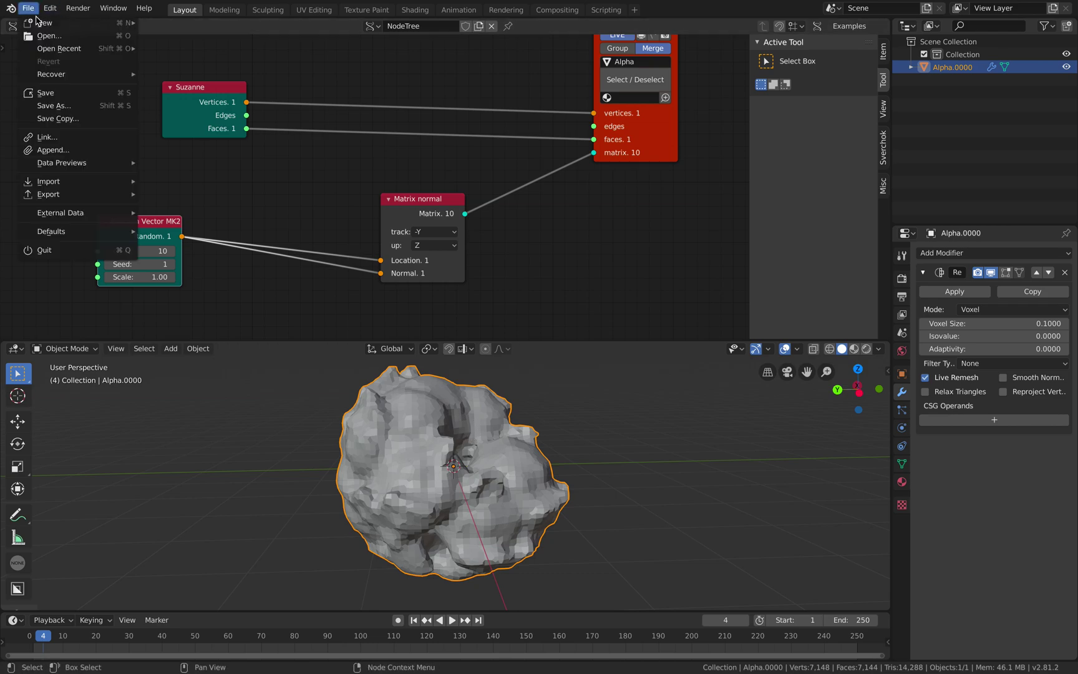
left_click(38, 101)
left_click(205, 58)
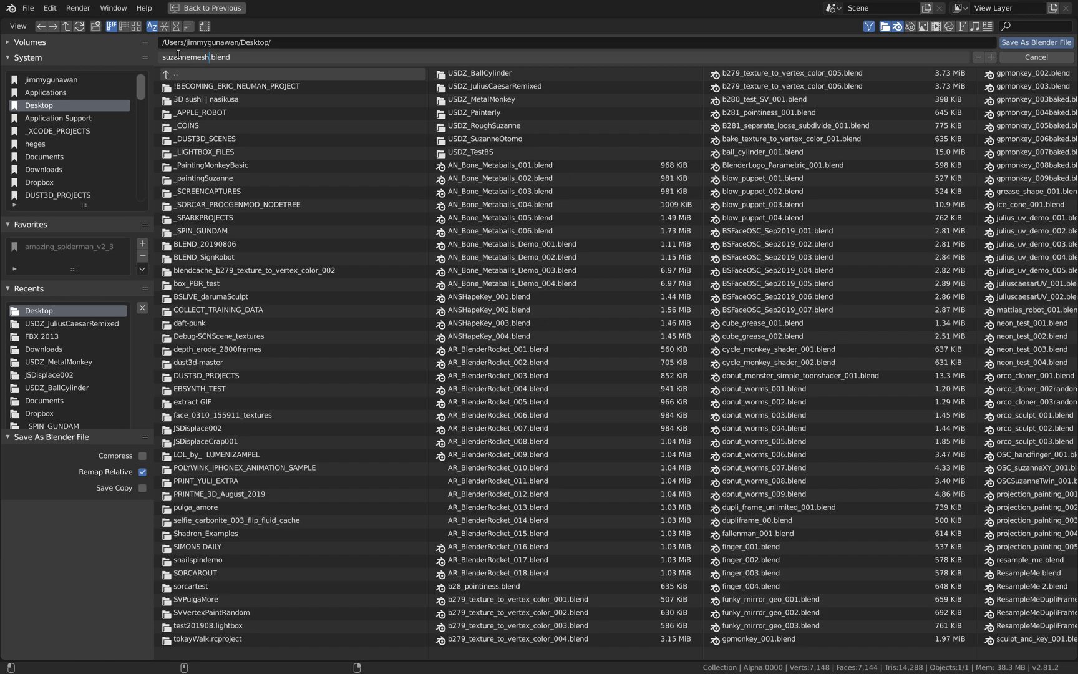
type("suzannemeshed_001")
key("Return")
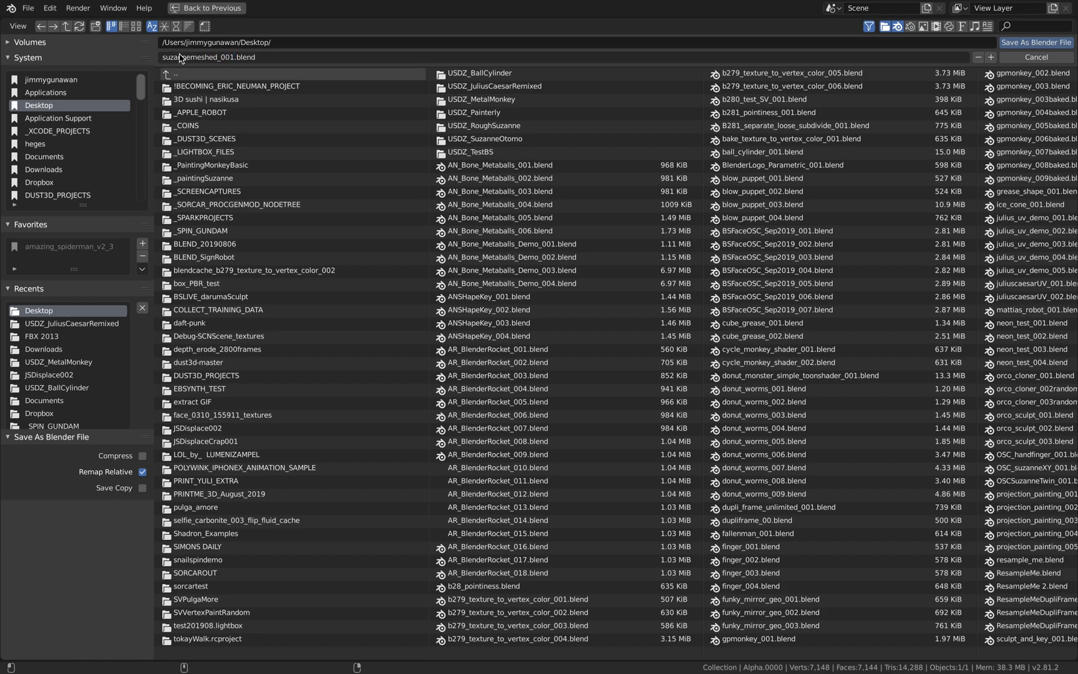
left_click(1062, 44)
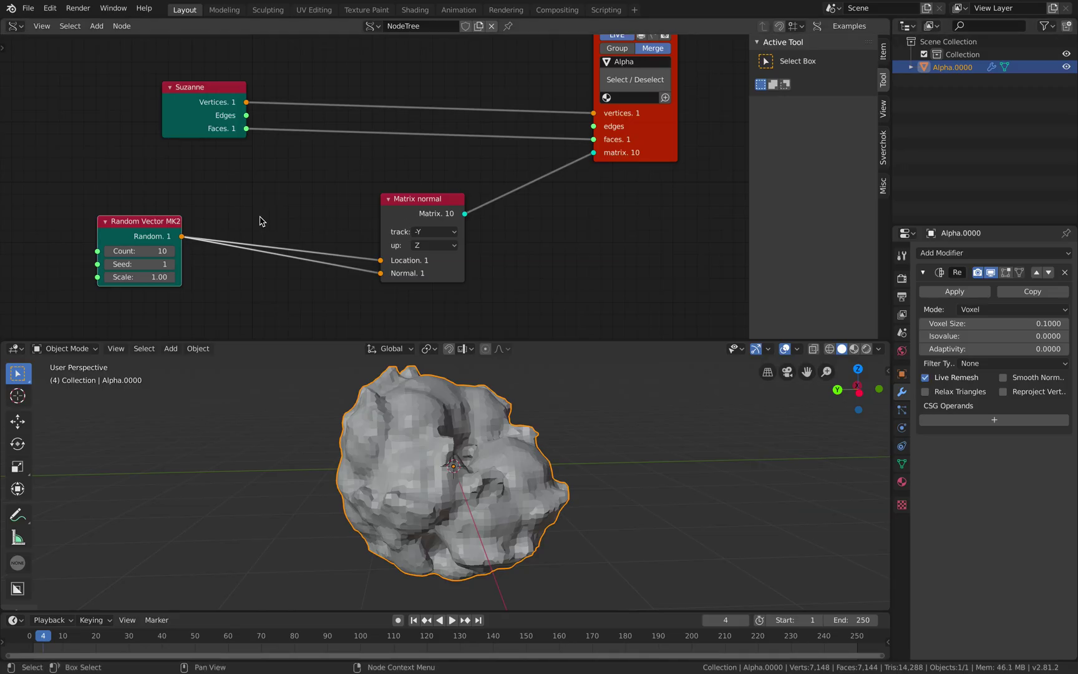
Step: Move the Random Vector node farther from Matrix normal and increase its scale to 2.14
left_click_drag(150, 220, 115, 228)
middle_click_drag(116, 228, 149, 210)
left_click_drag(146, 252, 248, 255)
middle_click_drag(248, 255, 260, 213)
Step: Add a Randomize input vectors node and wire it between Random Vector's output and Matrix normal's Location and Normal inputs
key("shift+a")
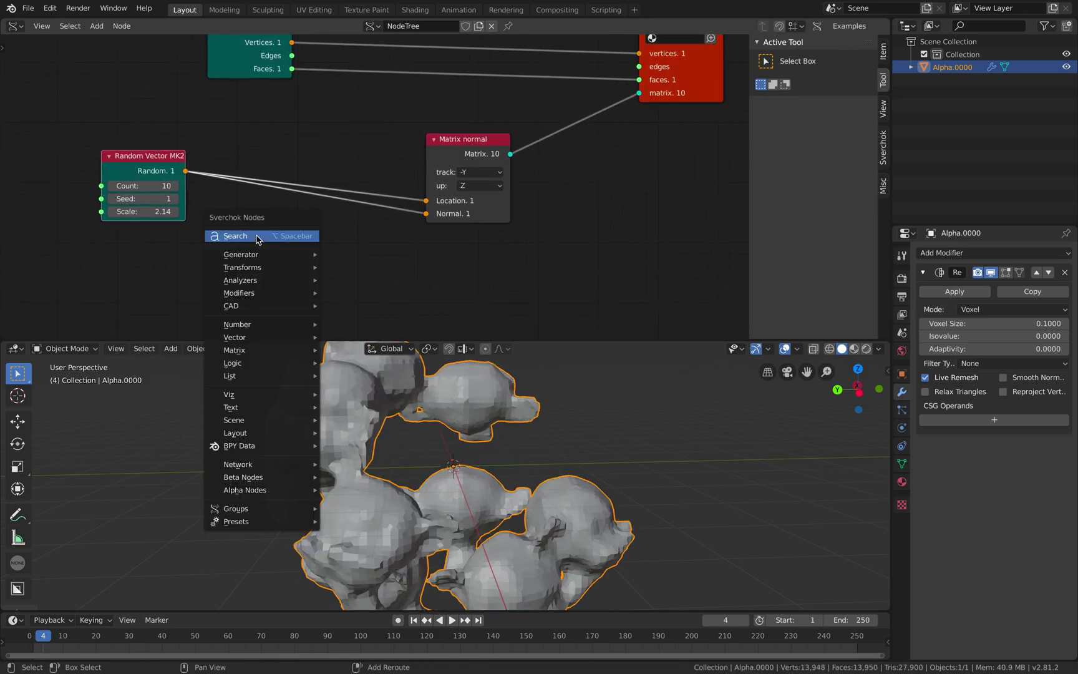
left_click(256, 238)
type("randomize")
key("Return")
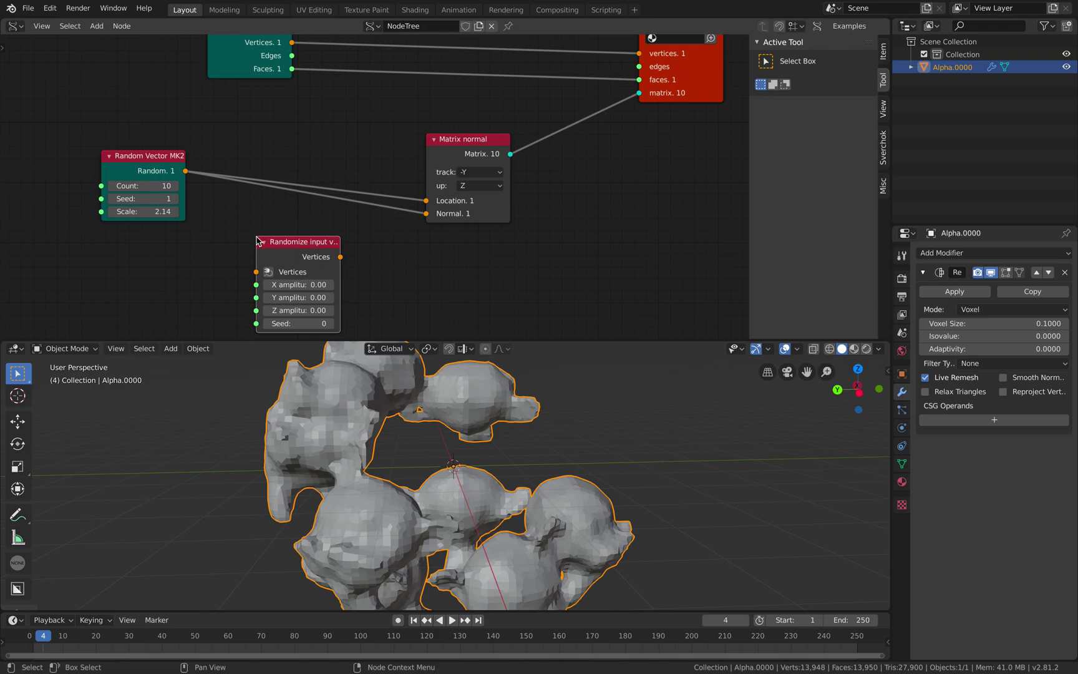
left_click_drag(182, 175, 237, 249)
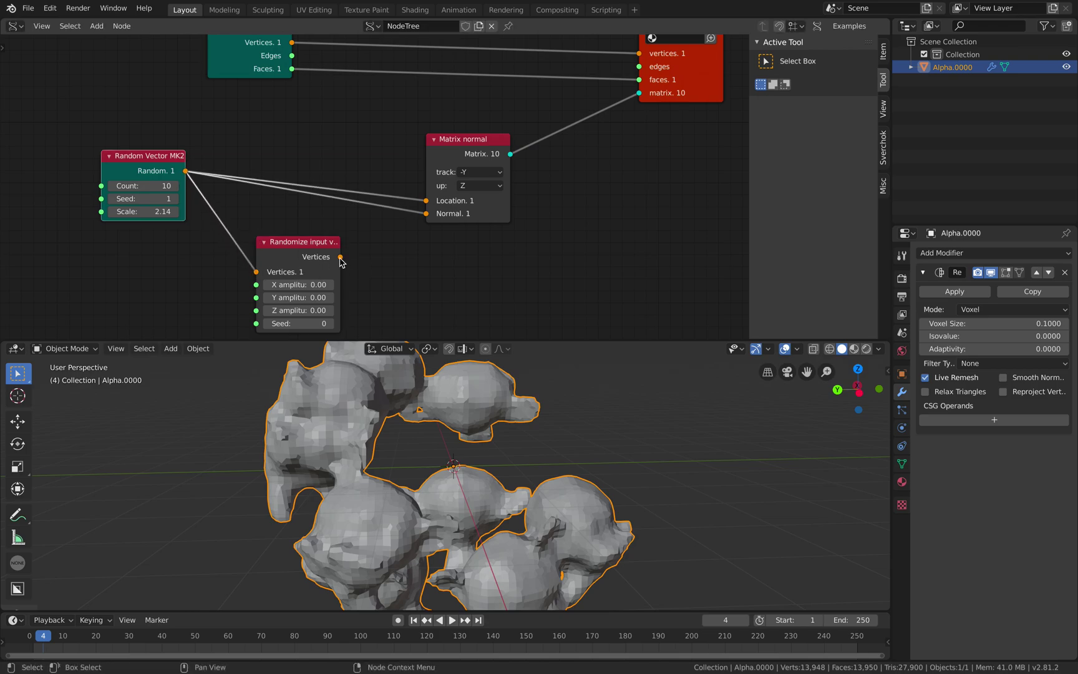
left_click_drag(340, 257, 426, 201)
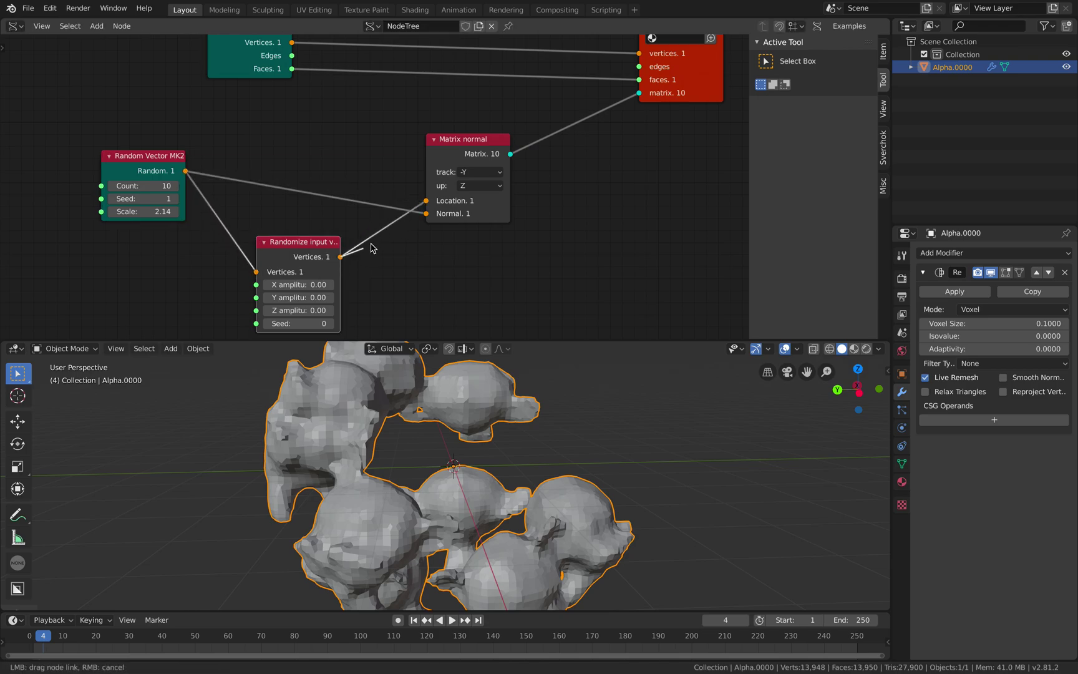
left_click_drag(336, 247, 339, 248)
left_click_drag(423, 223, 426, 213)
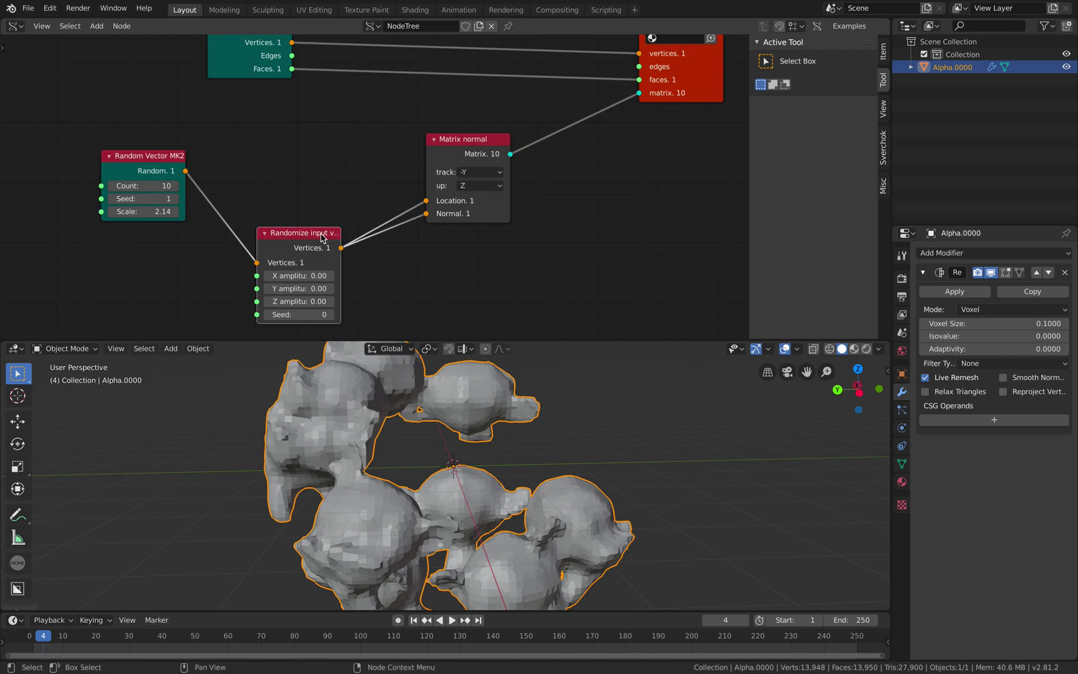
Step: Align the Randomize node between its neighbours and set its X, Y and Z amplitudes to 0.84 with seed 24
left_click_drag(318, 240, 359, 249)
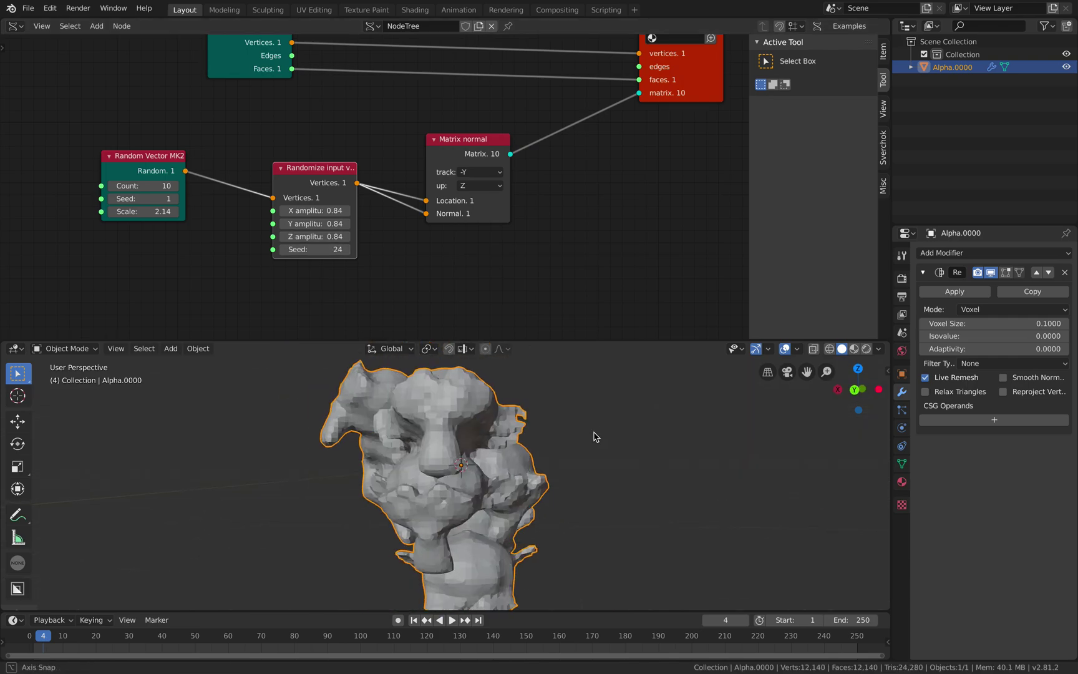
middle_click_drag(459, 440, 414, 451)
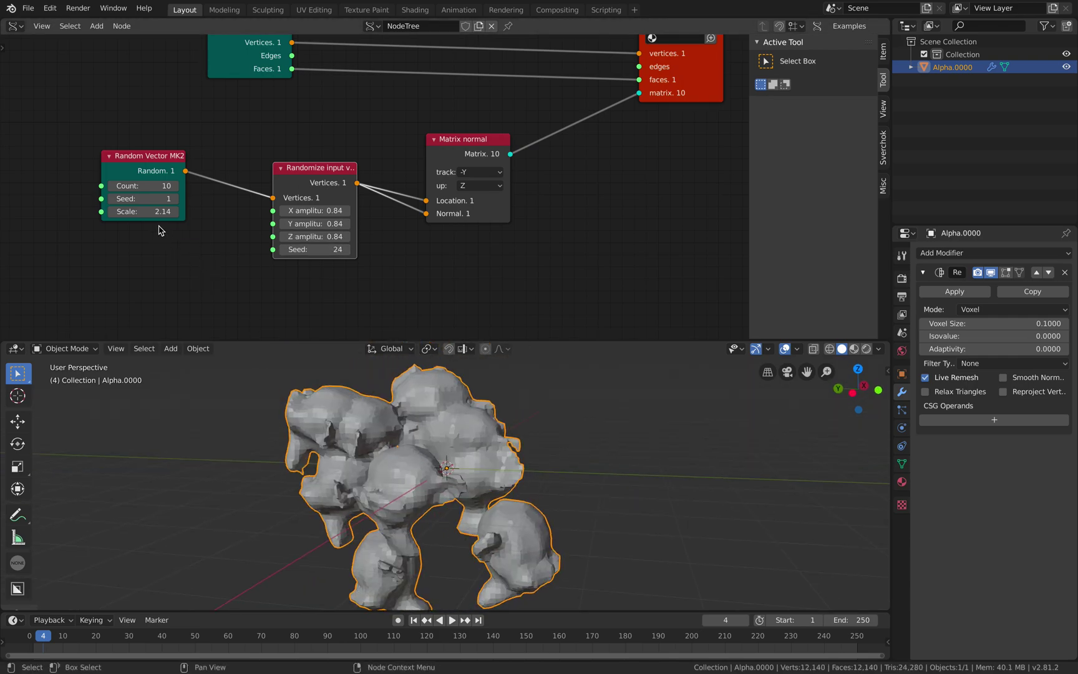
Step: Reduce the Random Vector scale to 1.84 and raise its count, first to 20 and finally to 50
mouse_move(154, 212)
left_mouse_down()
mouse_move(143, 211)
mouse_move(154, 192)
left_mouse_up()
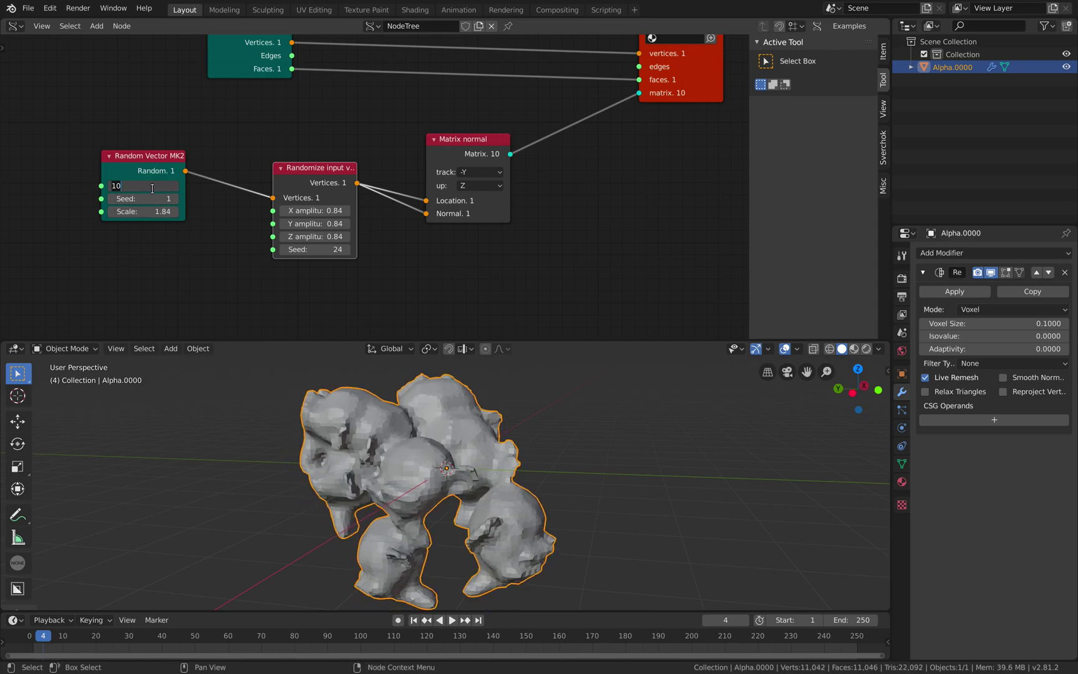
type("20")
key("Return")
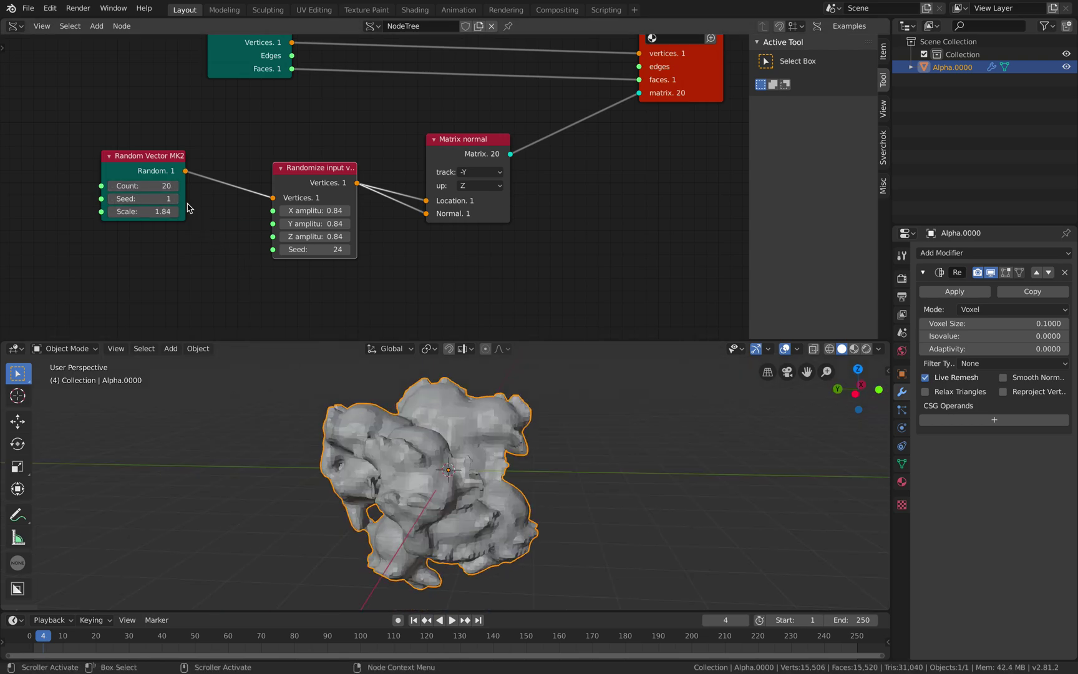
left_click(155, 189)
type("50")
key("Return")
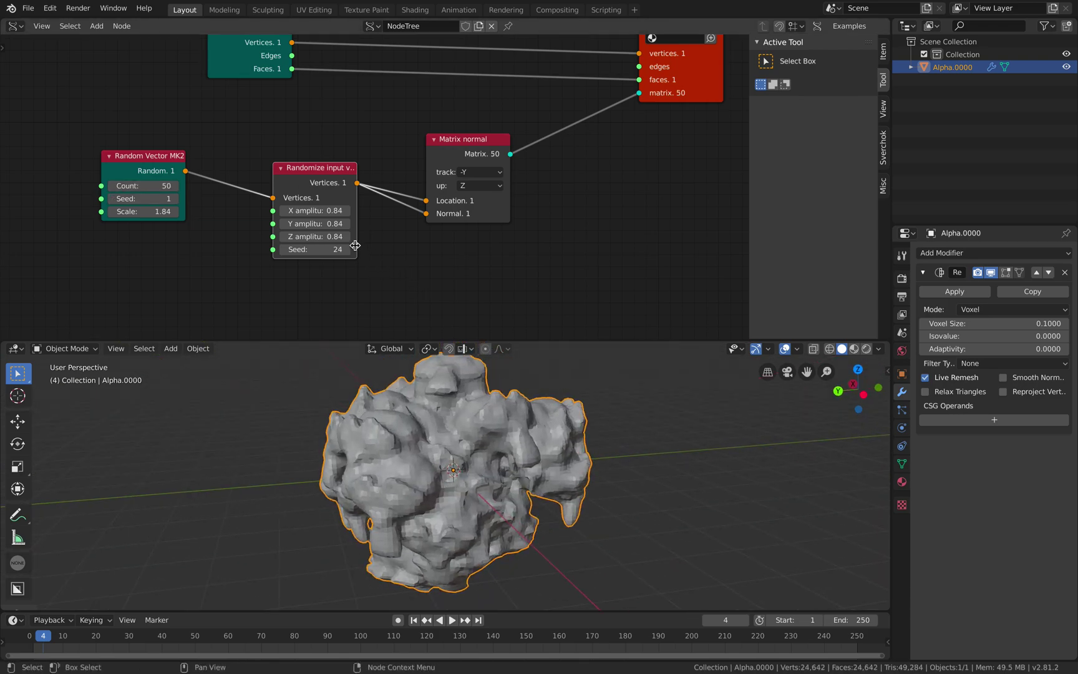
Step: Try other seeds on the Randomize node, ending at 318, and save the file
left_click_drag(316, 249, 348, 249)
middle_click_drag(505, 440, 530, 431)
key("ctrl+s")
left_click_drag(292, 250, 349, 250)
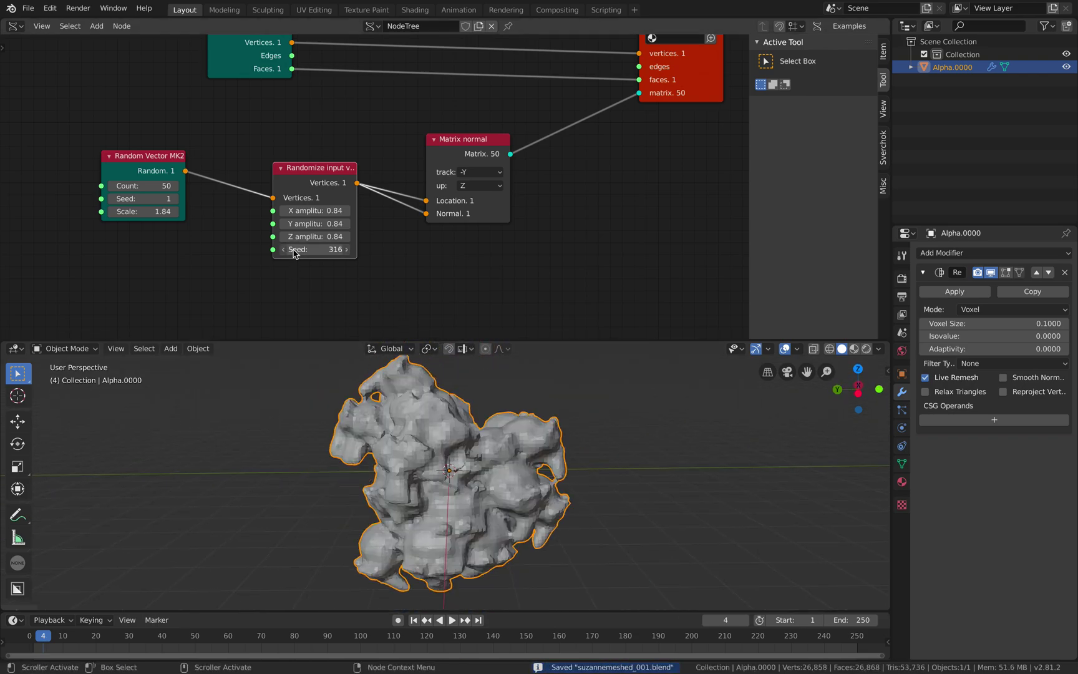
middle_click_drag(509, 463, 419, 437)
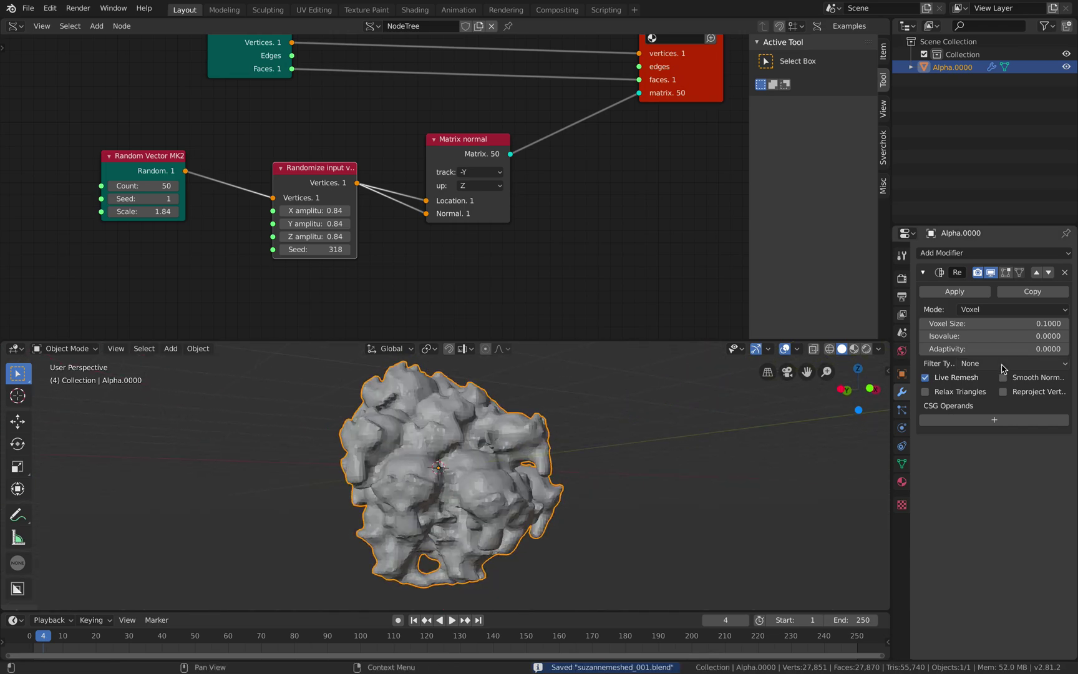
Step: Set the Remesh modifier's voxel size to 0.05 and enlarge the 3D viewport
left_click(994, 331)
type("0.05")
key("Return")
middle_click_drag(561, 458, 615, 454)
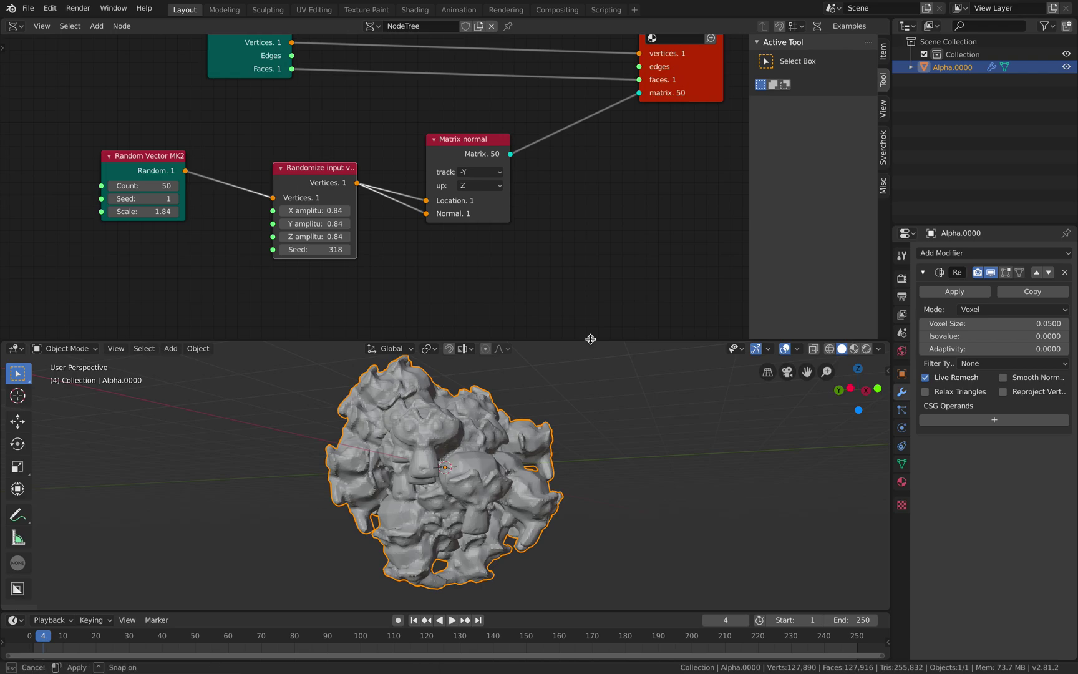
left_click_drag(590, 338, 590, 257)
middle_click_drag(564, 354, 513, 407)
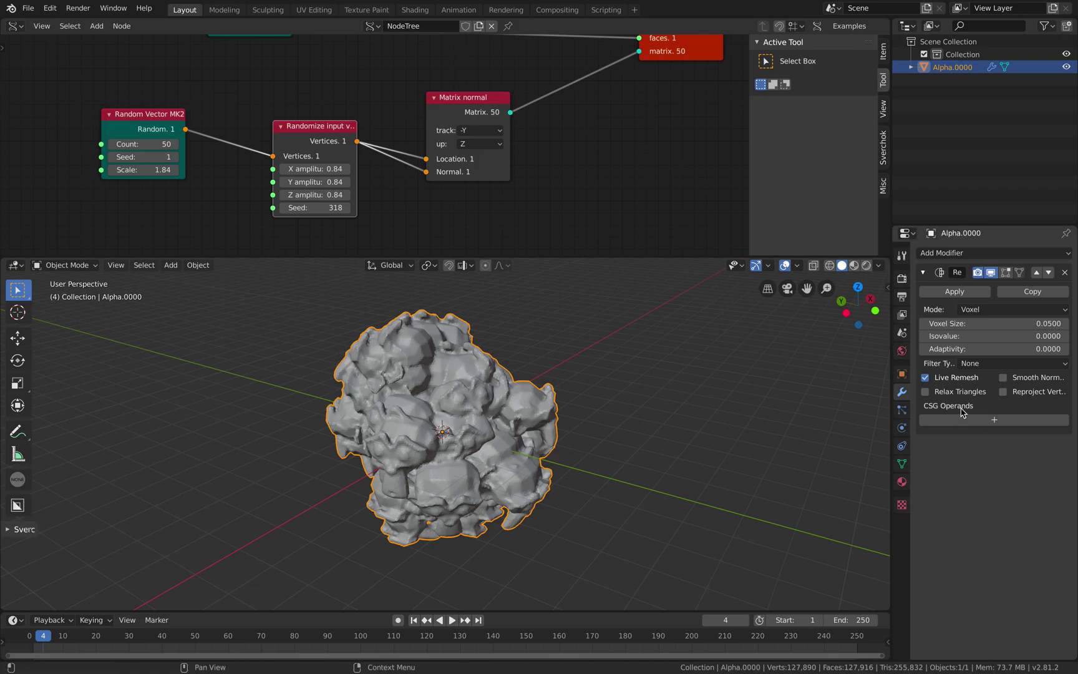
Step: Add two Union CSG operands to the Remesh modifier and remove both again
left_click(1004, 424)
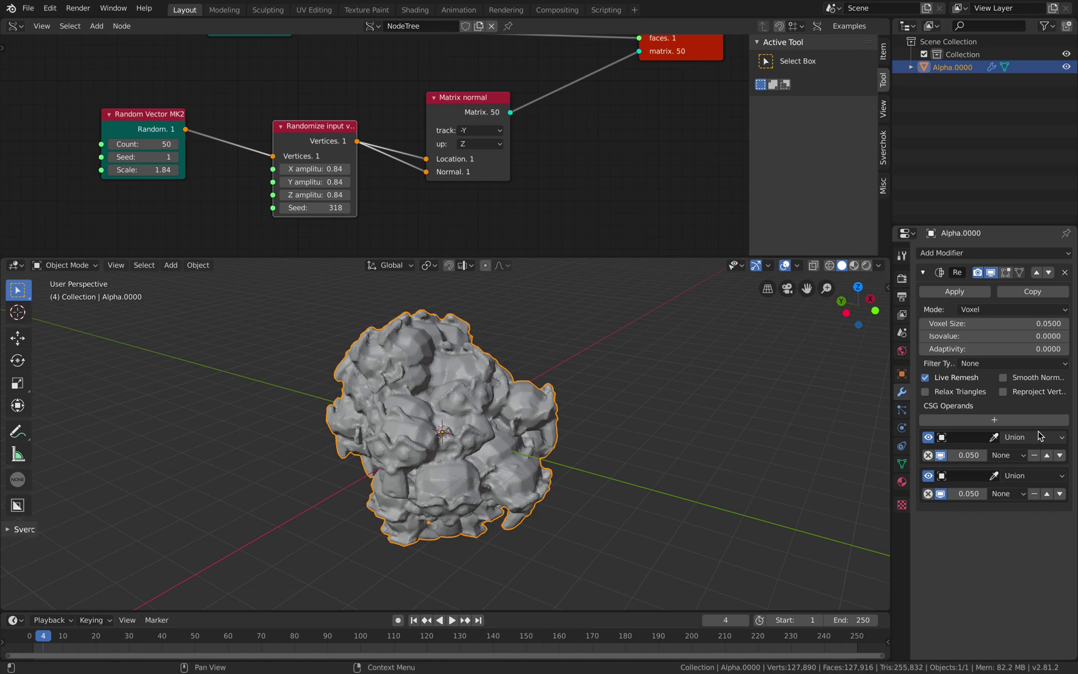
mouse_move(749, 342)
middle_mouse_down()
mouse_move(570, 342)
mouse_move(585, 365)
mouse_move(618, 377)
middle_mouse_up()
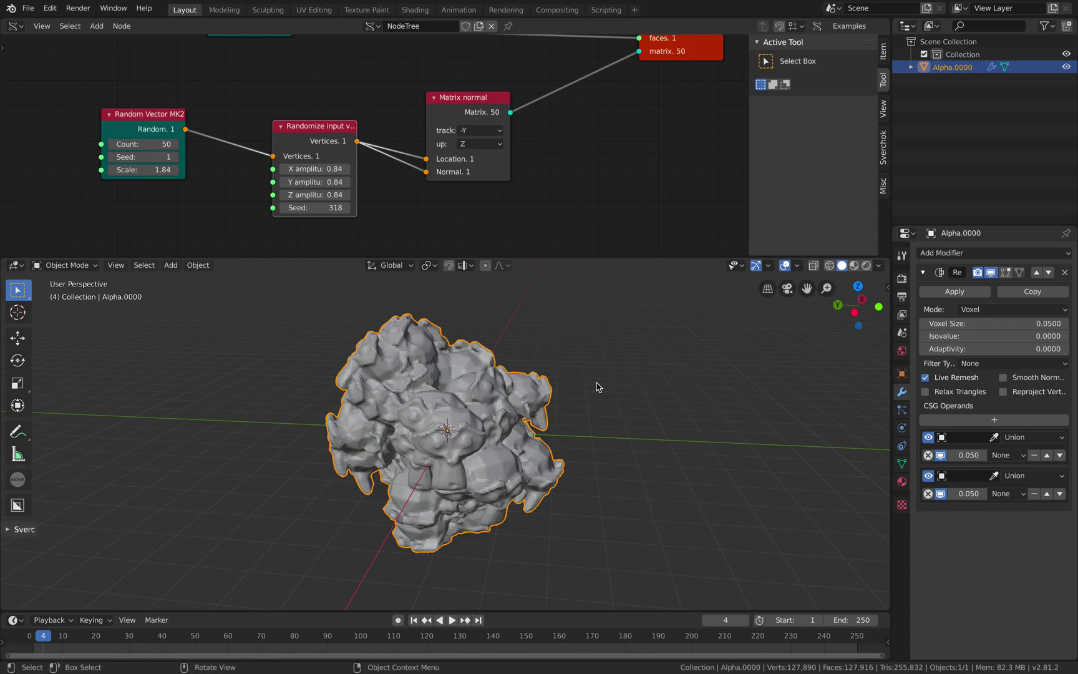
mouse_move(596, 387)
middle_mouse_down()
mouse_move(631, 377)
mouse_move(567, 385)
middle_mouse_up()
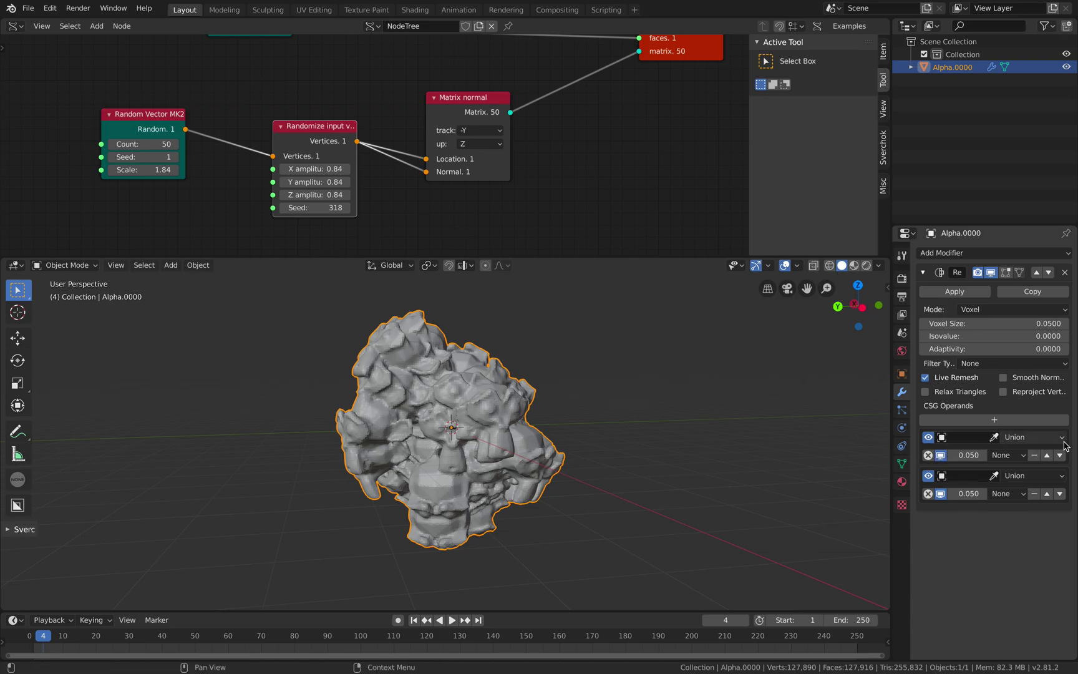
left_click(1034, 456)
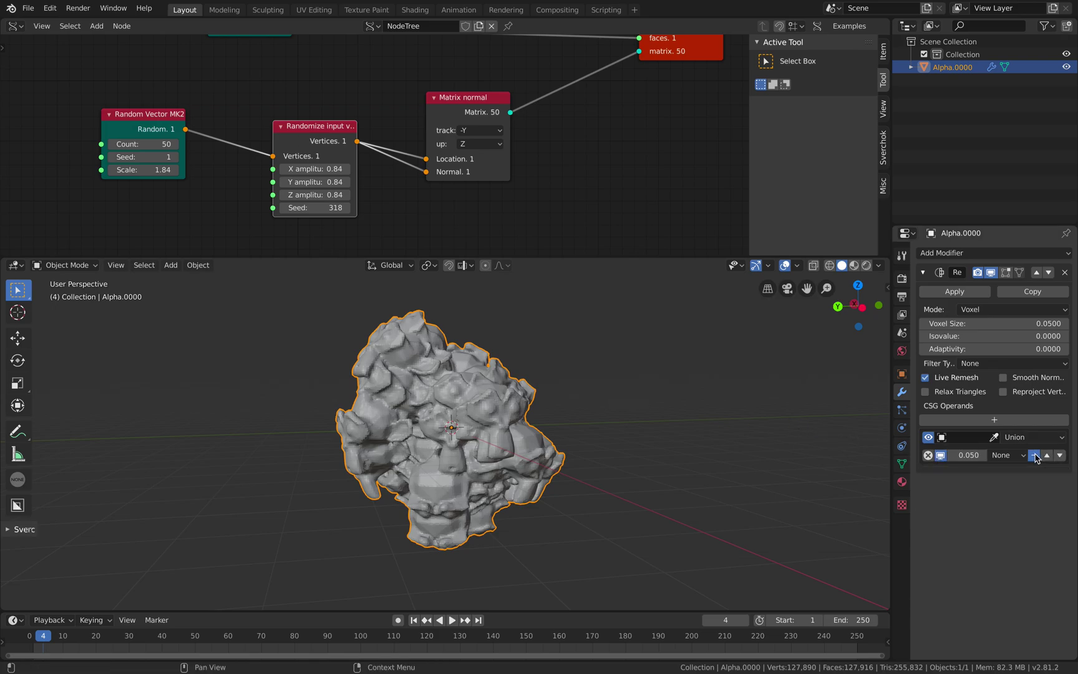
left_click(1034, 456)
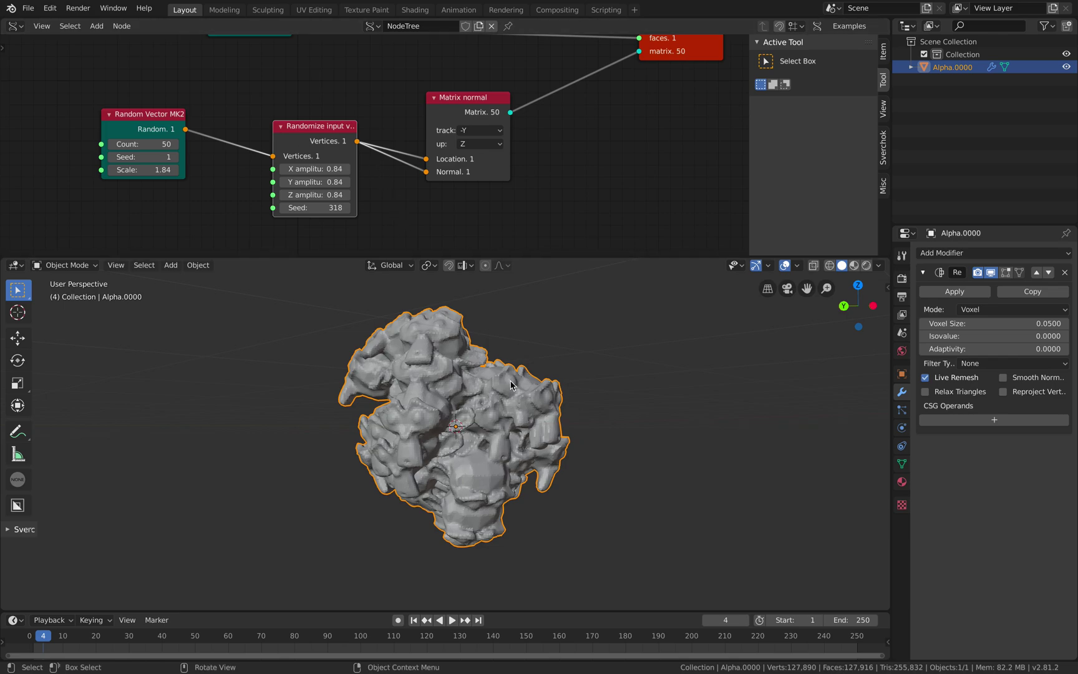
Step: Set the Randomize node's seed to 396 and apply the Remesh modifier to the merged monkeys
left_click_drag(753, 173, 932, 176)
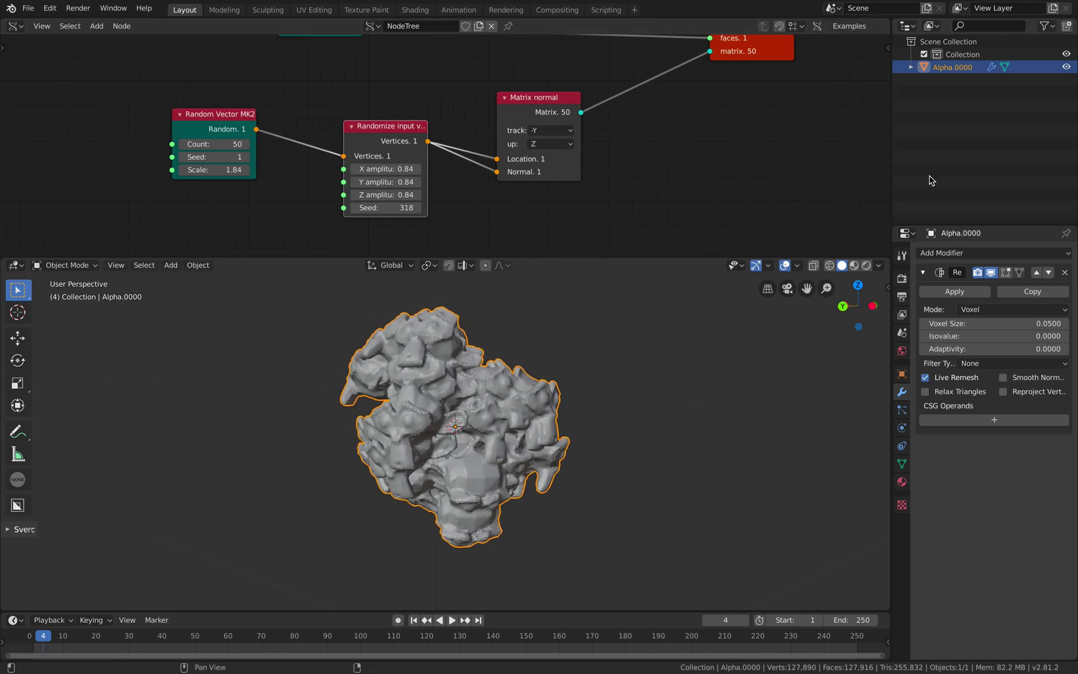
left_click_drag(378, 206, 426, 207)
middle_click_drag(545, 383, 435, 407)
left_click(955, 292)
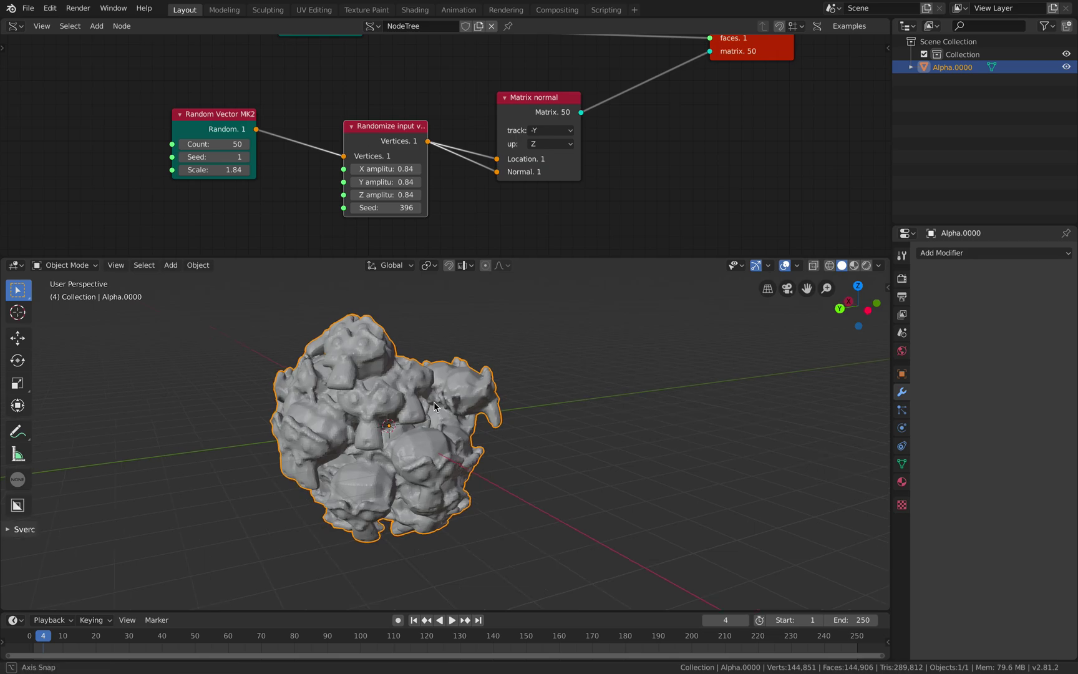
Step: Duplicate the remeshed monkey cluster and place the copy beside the original along the Y axis
key("shift+d")
key("y")
left_click(671, 374)
middle_click_drag(657, 379, 554, 392, "shift")
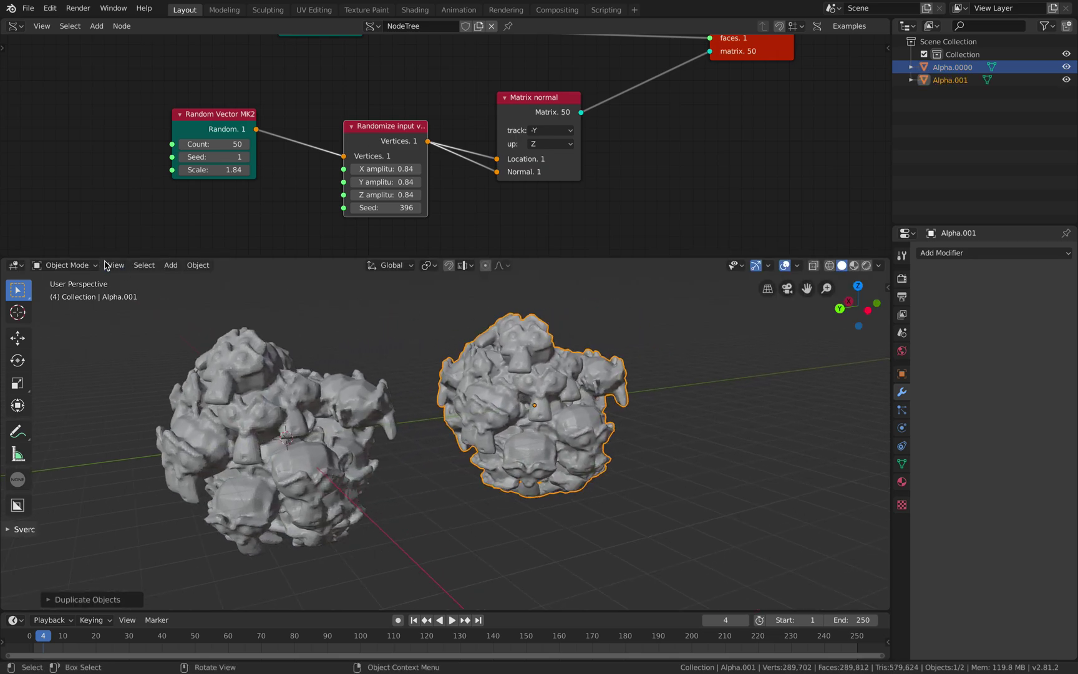
Step: Switch the duplicated cluster to Sculpt Mode and enlarge the 3D viewport further
left_click(69, 265)
left_click(69, 308)
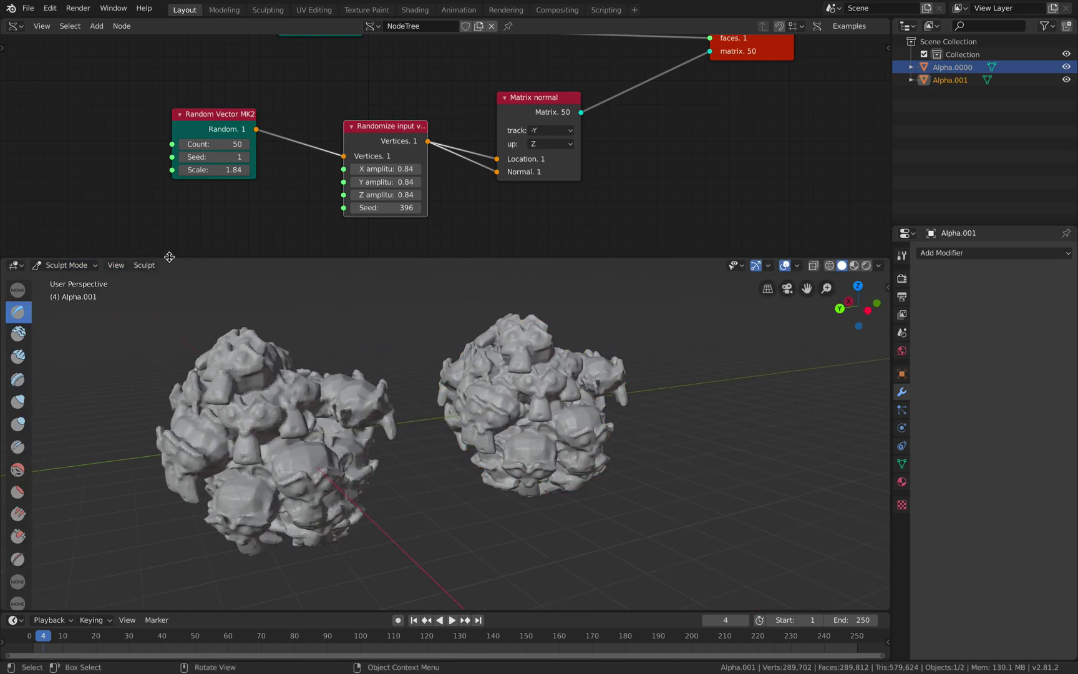
left_click_drag(169, 257, 219, 129)
Step: Make a few test strokes with the Draw brush on the duplicated monkey cluster
scroll(485, 335, "up", 4)
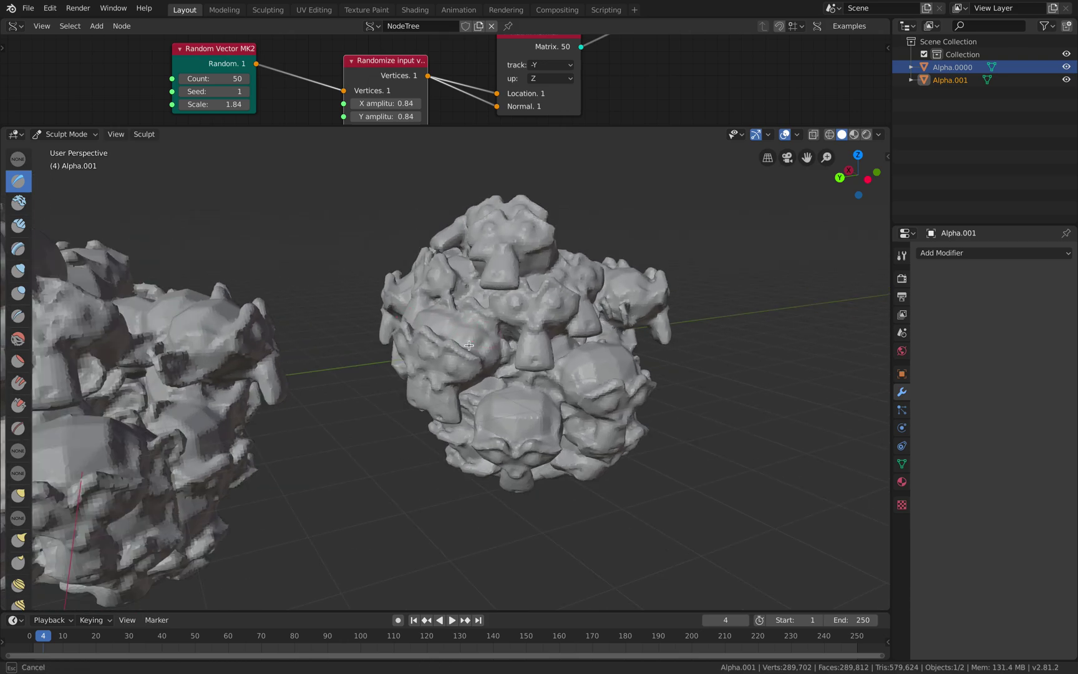
middle_click_drag(470, 345, 459, 355)
left_click_drag(574, 309, 593, 300)
middle_click_drag(593, 300, 518, 327, "shift")
mouse_move(542, 302)
left_mouse_down()
mouse_move(555, 406)
mouse_move(536, 328)
mouse_move(524, 355)
left_mouse_up()
scroll(753, 173, "down", 1)
Step: Change the viewport's solid shading to MatCap lighting with a pale blue-grey material
left_click(879, 135)
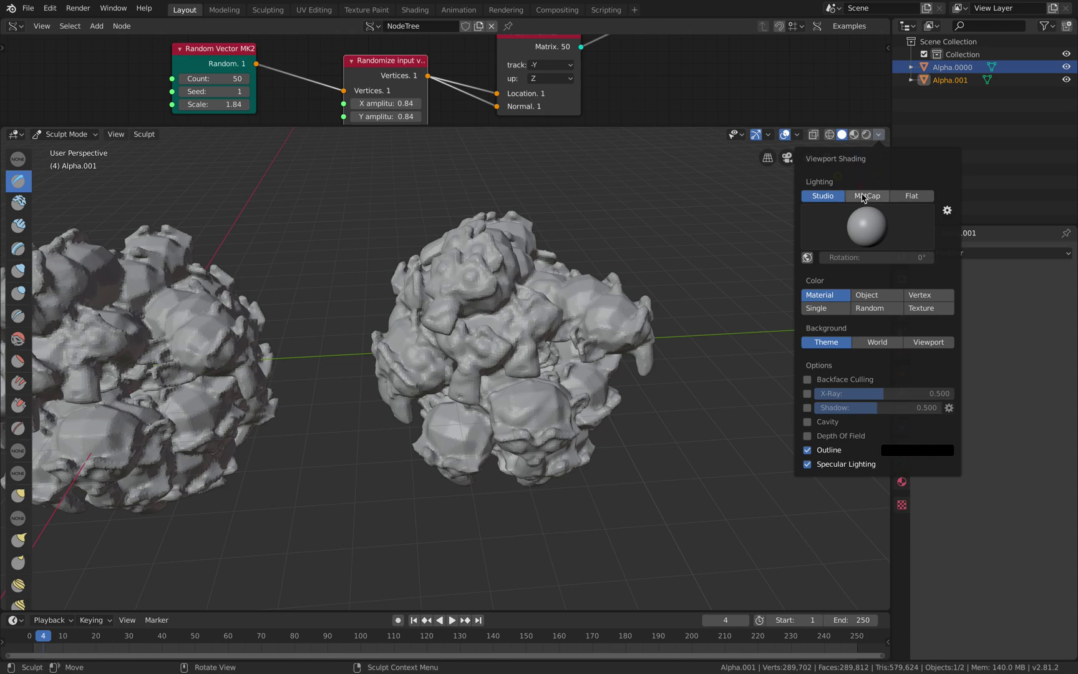
left_click(865, 219)
left_click(840, 280)
Step: Brush more Draw strokes over the front of the duplicated cluster under the MatCap shading
middle_click_drag(499, 303, 481, 306)
left_click_drag(531, 374, 437, 325)
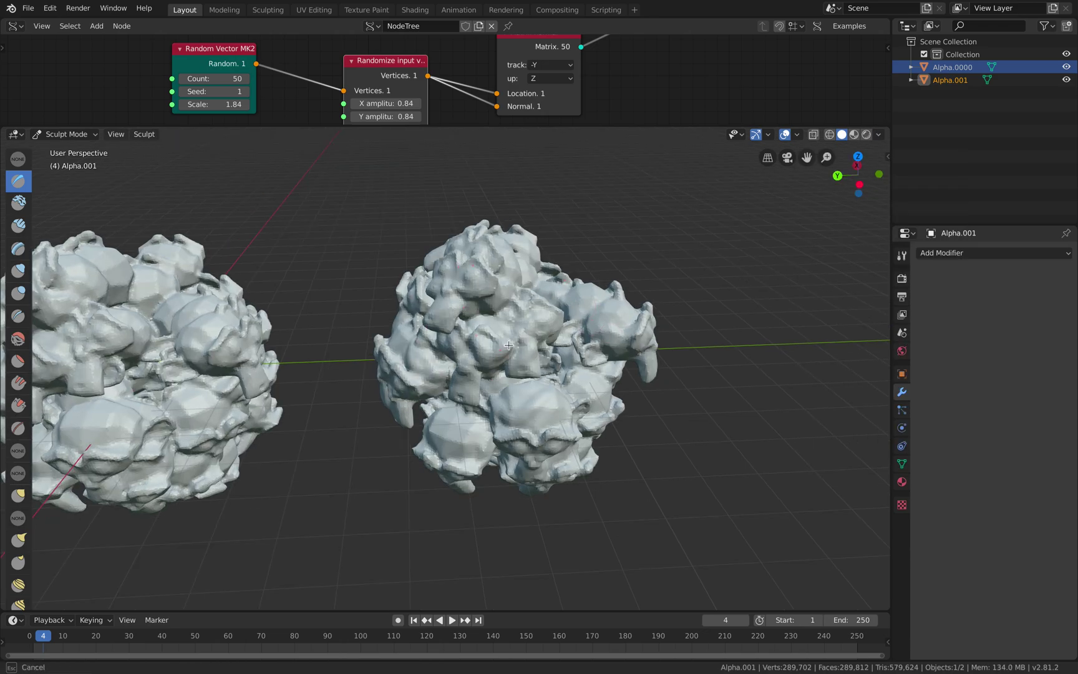
middle_click_drag(499, 327, 430, 330)
scroll(474, 331, "down", 1)
scroll(543, 330, "down", 1)
left_click_drag(549, 334, 527, 366)
mouse_move(528, 367)
middle_mouse_down()
mouse_move(486, 393)
mouse_move(506, 381)
mouse_move(518, 400)
mouse_move(533, 398)
middle_mouse_up()
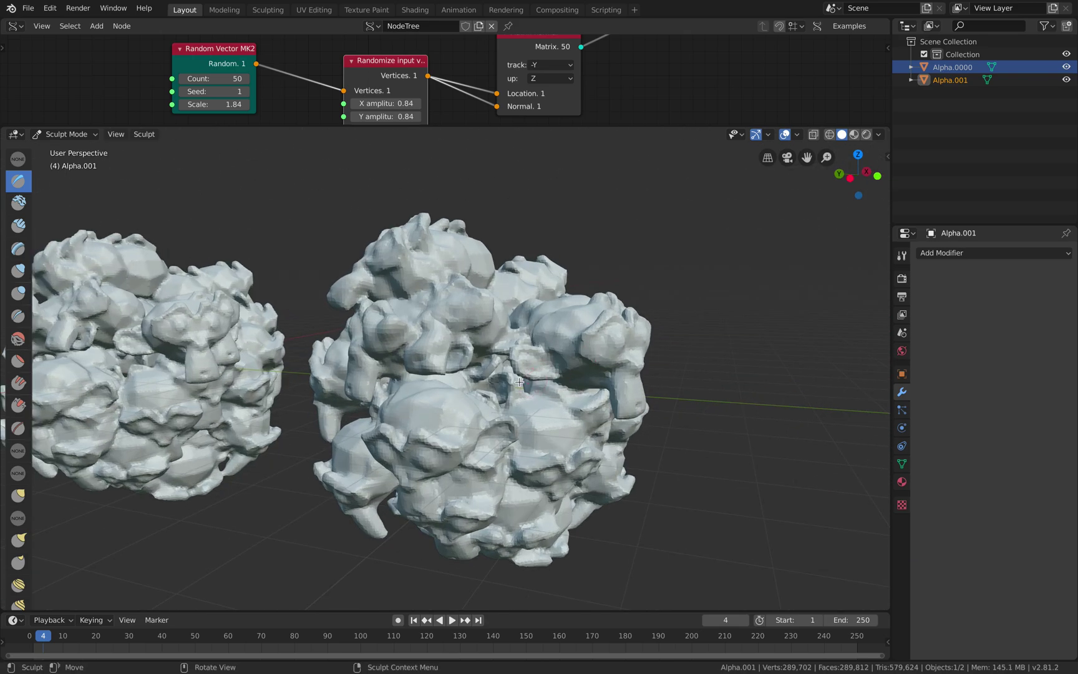
Step: Open the splash screen to check the Blender version, build date and branch
left_click(11, 8)
left_click(30, 24)
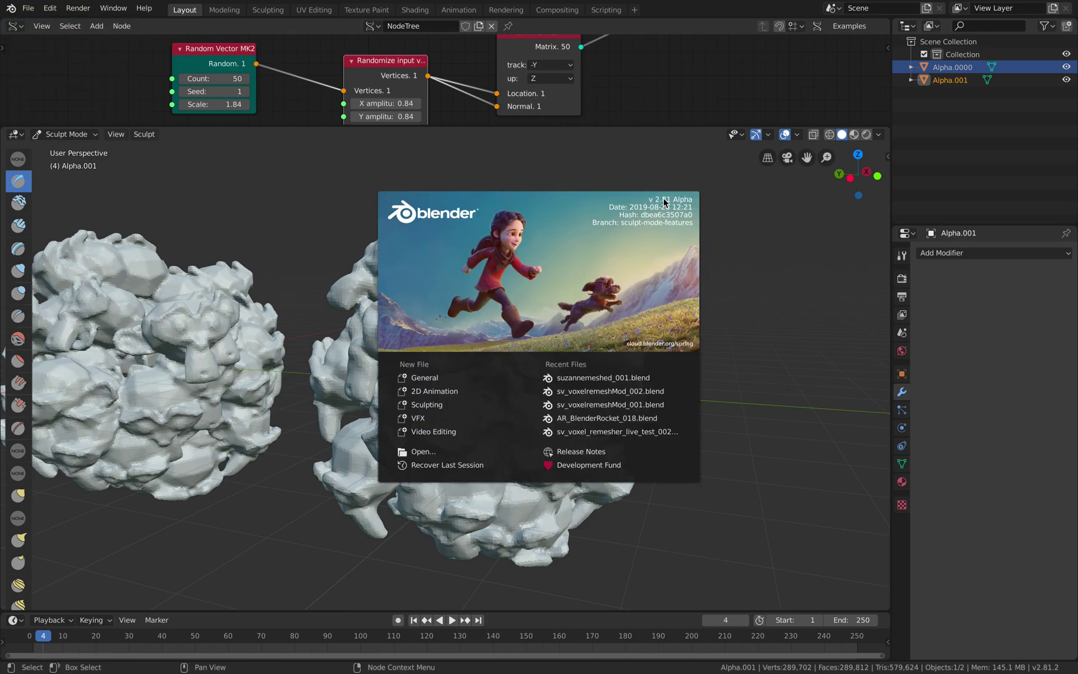
Step: Brush further Draw strokes over several sides of the duplicated monkey cluster and look it over from different angles
left_click(755, 304)
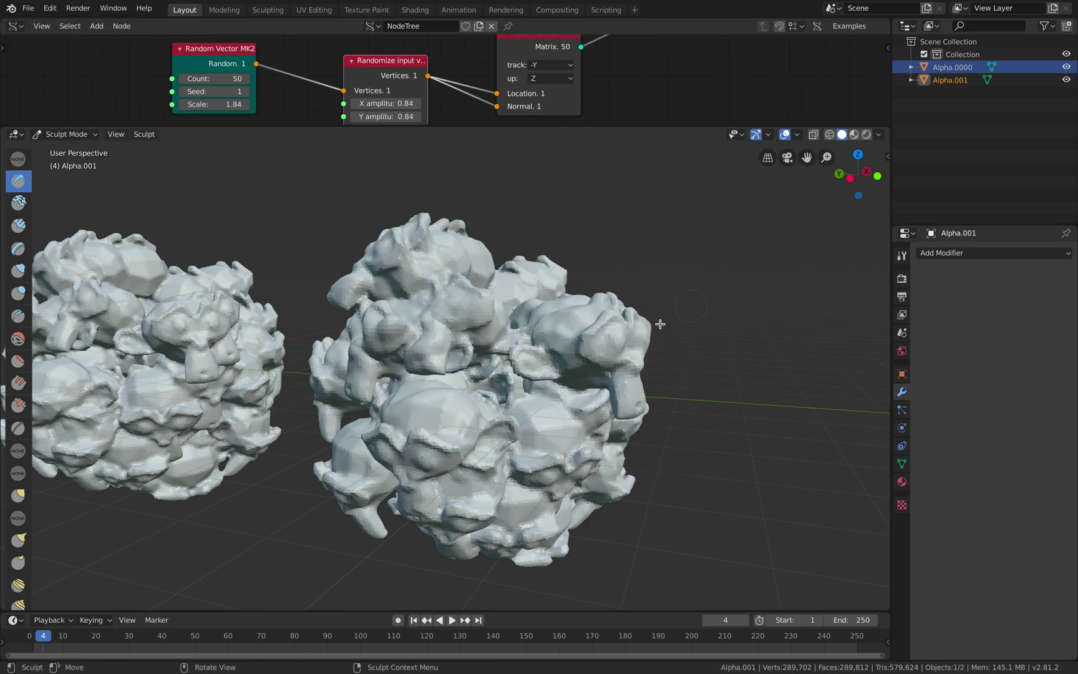
mouse_move(660, 324)
middle_mouse_down()
mouse_move(518, 384)
mouse_move(539, 389)
middle_mouse_up()
scroll(540, 389, "down", 4)
left_click_drag(511, 368, 490, 413)
middle_click_drag(490, 413, 518, 357)
mouse_move(518, 357)
left_mouse_down()
mouse_move(468, 351)
mouse_move(486, 355)
left_mouse_up()
middle_click_drag(425, 412, 462, 418)
scroll(460, 424, "up", 2)
left_click_drag(459, 437, 430, 398)
middle_click_drag(387, 390, 396, 450)
left_click_drag(396, 450, 387, 423)
mouse_move(387, 423)
middle_mouse_down()
mouse_move(441, 396)
mouse_move(432, 427)
mouse_move(463, 405)
middle_mouse_up()
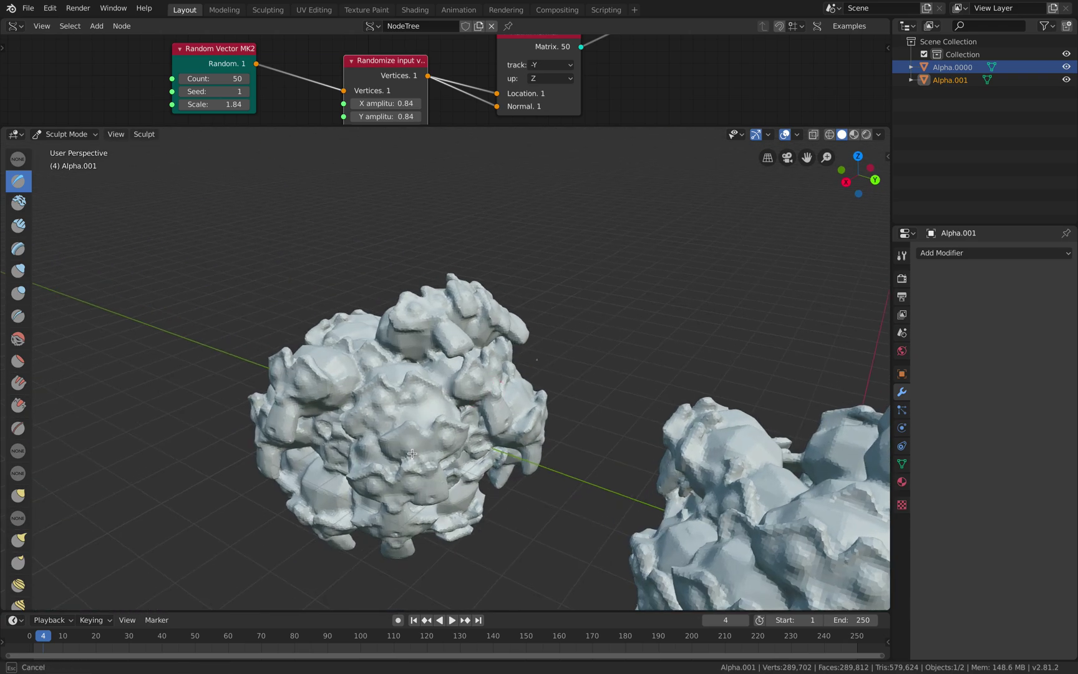
mouse_move(412, 453)
middle_mouse_down()
mouse_move(518, 401)
mouse_move(543, 420)
mouse_move(529, 390)
mouse_move(608, 348)
middle_mouse_up()
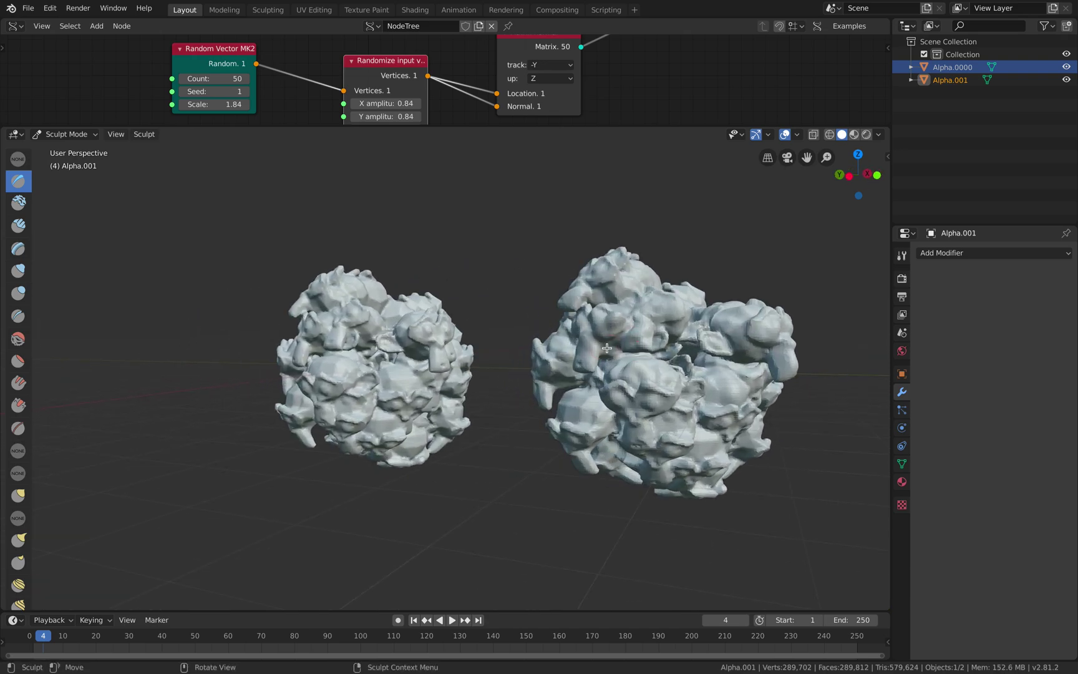
Step: Enable Screen-type Cavity in the viewport's solid shading, trying Shadow briefly and leaving it off, and view both clusters
left_click(879, 135)
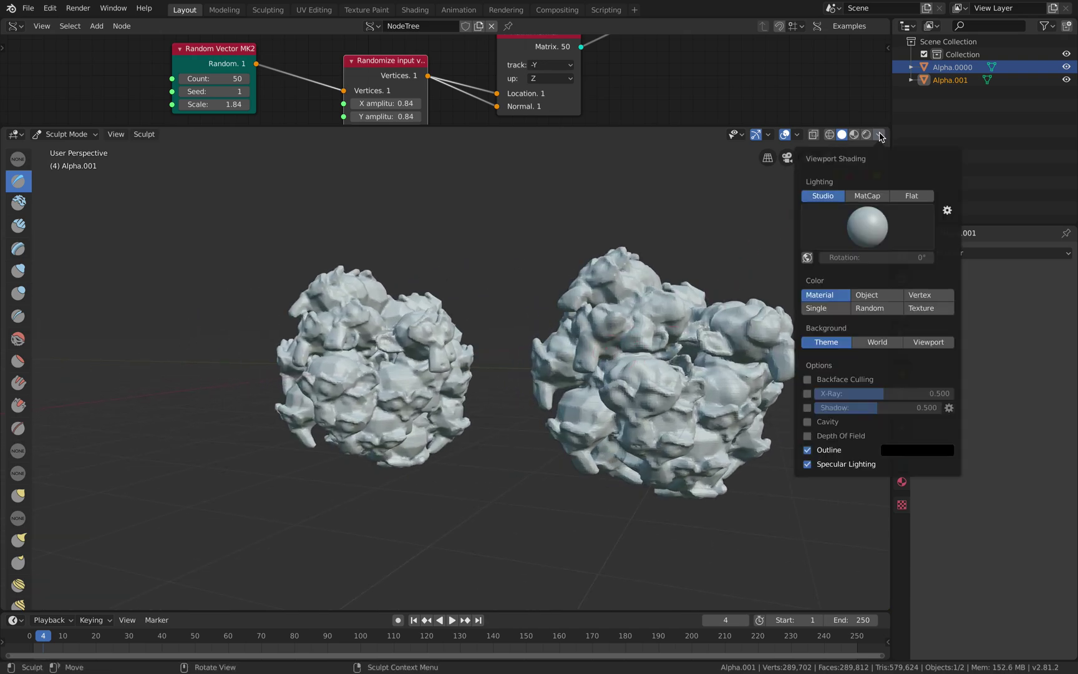
left_click(808, 408)
left_click(808, 422)
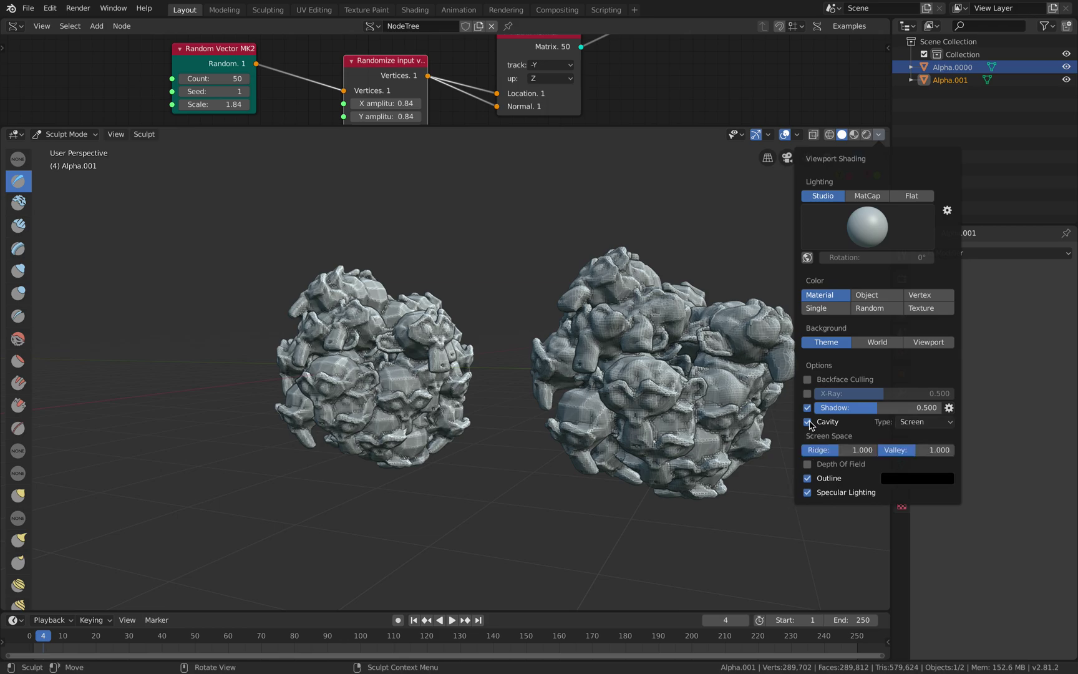
left_click(808, 408)
mouse_move(665, 406)
middle_mouse_down()
mouse_move(671, 372)
mouse_move(615, 350)
mouse_move(679, 380)
middle_mouse_up()
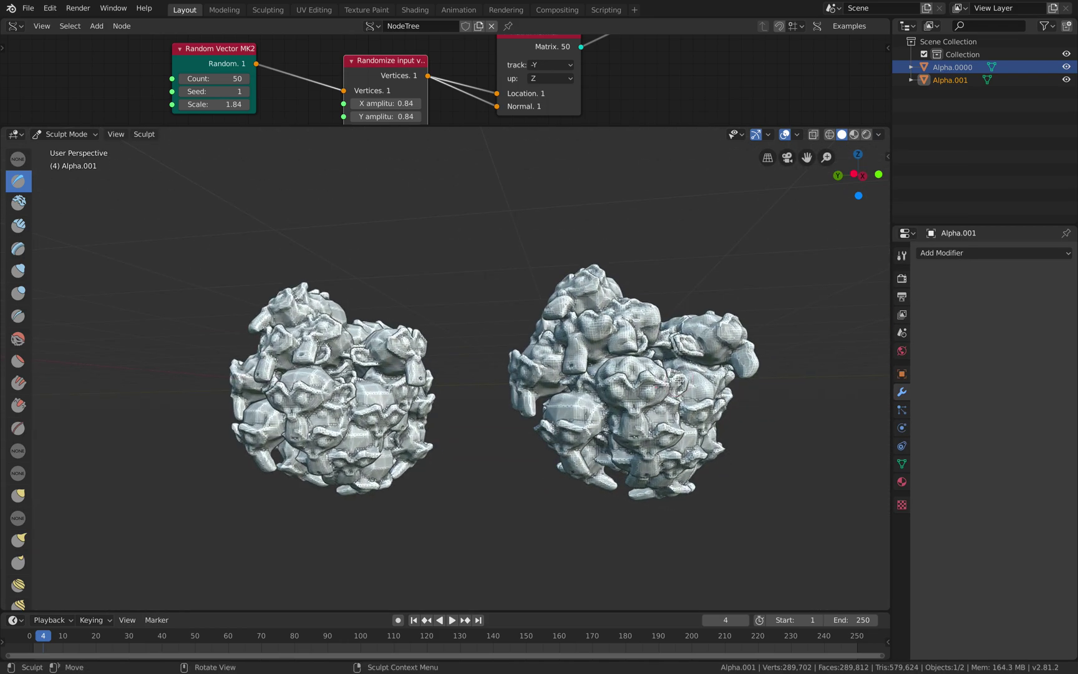